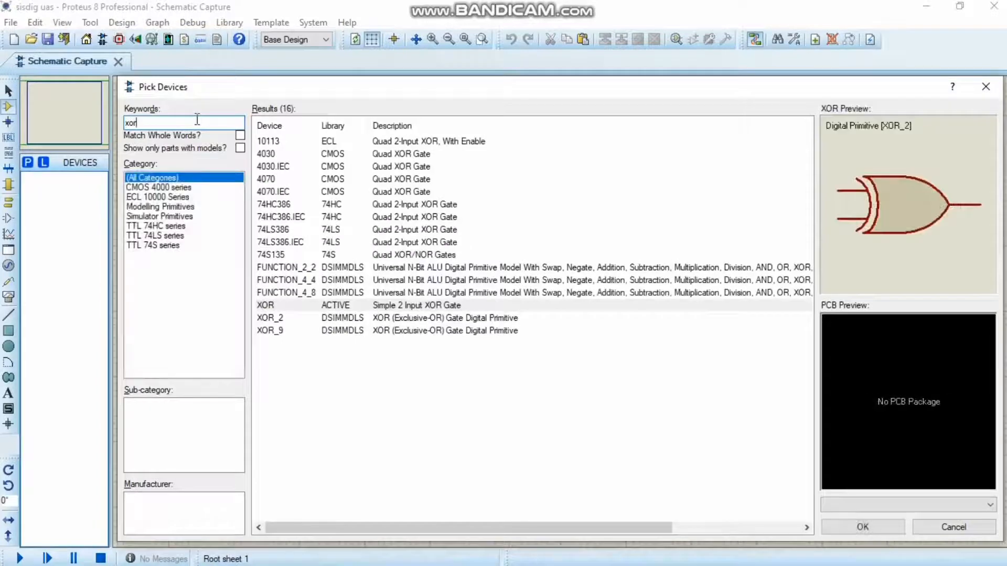
# Add the simple 2-input XOR gate from the ACTIVE library and place it in the upper middle of the sheet.
pyautogui.click(292, 308)
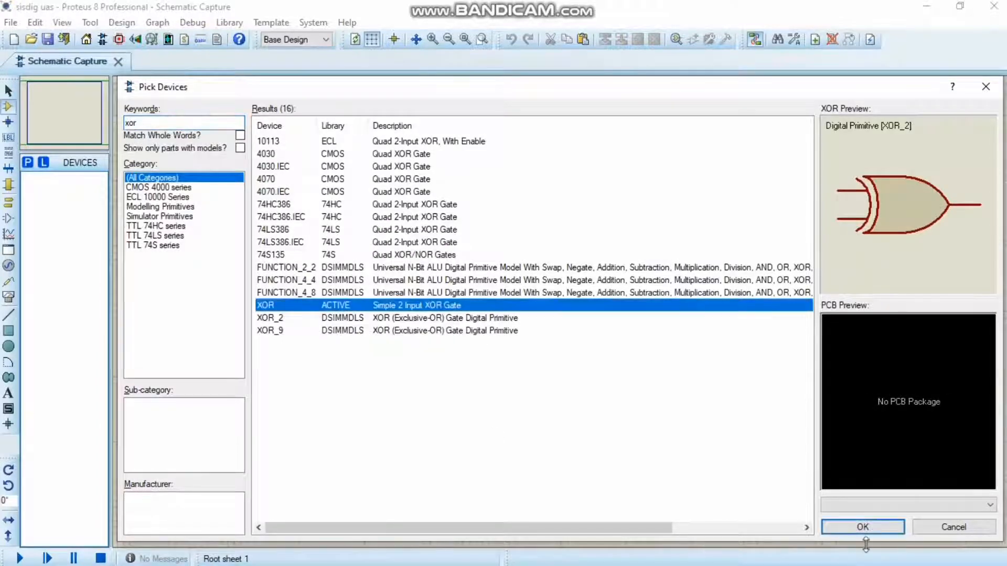
pyautogui.click(863, 529)
pyautogui.click(445, 219)
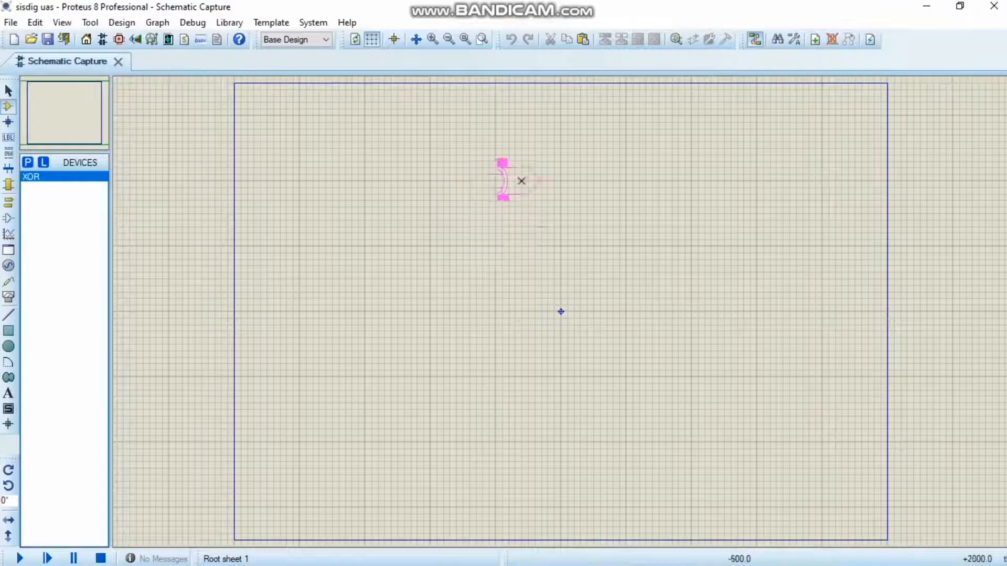
pyautogui.click(521, 180)
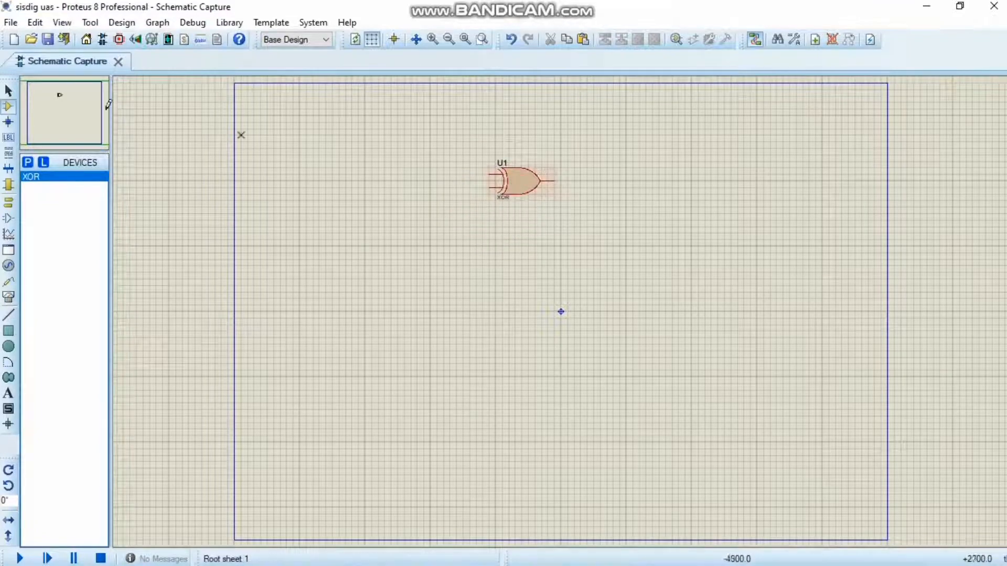
# Find the AND gate in the device library using the keyword "and" and place it directly below the XOR gate.
pyautogui.click(27, 163)
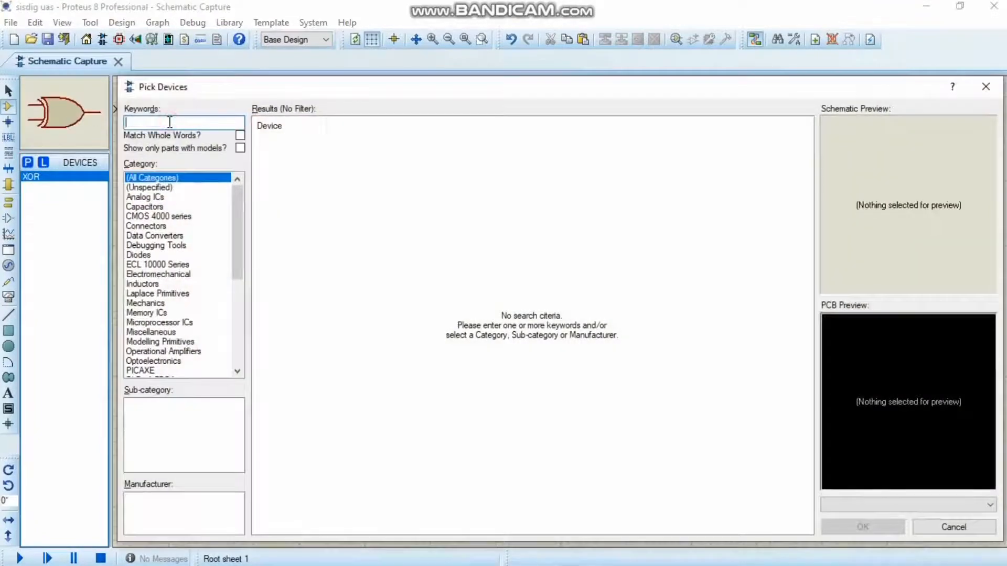
pyautogui.write('and')
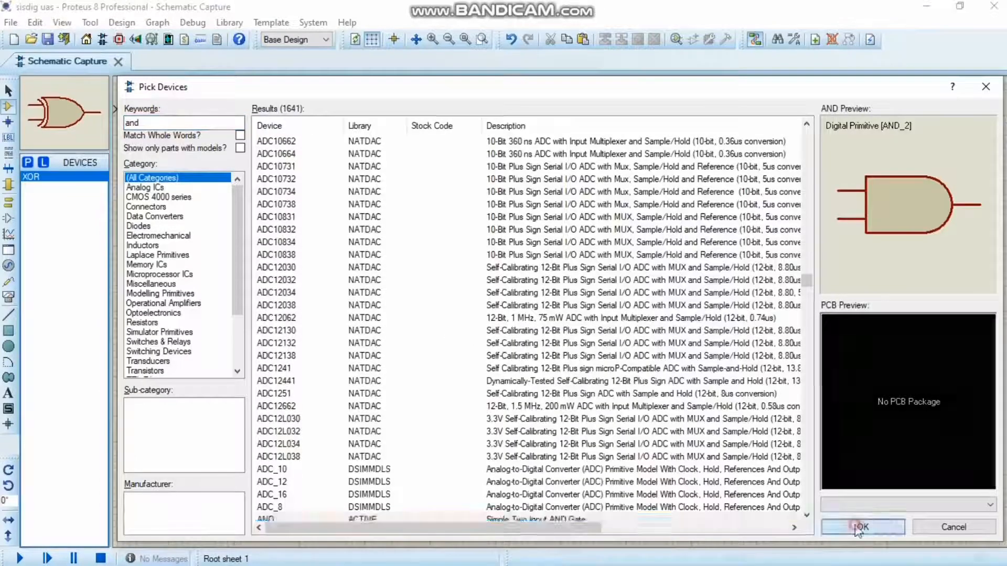
pyautogui.click(862, 527)
pyautogui.click(521, 240)
# Draw a horizontal wire outward from each of the XOR gate's two inputs, ending both at the same distance.
pyautogui.scroll(2, 279, 177)
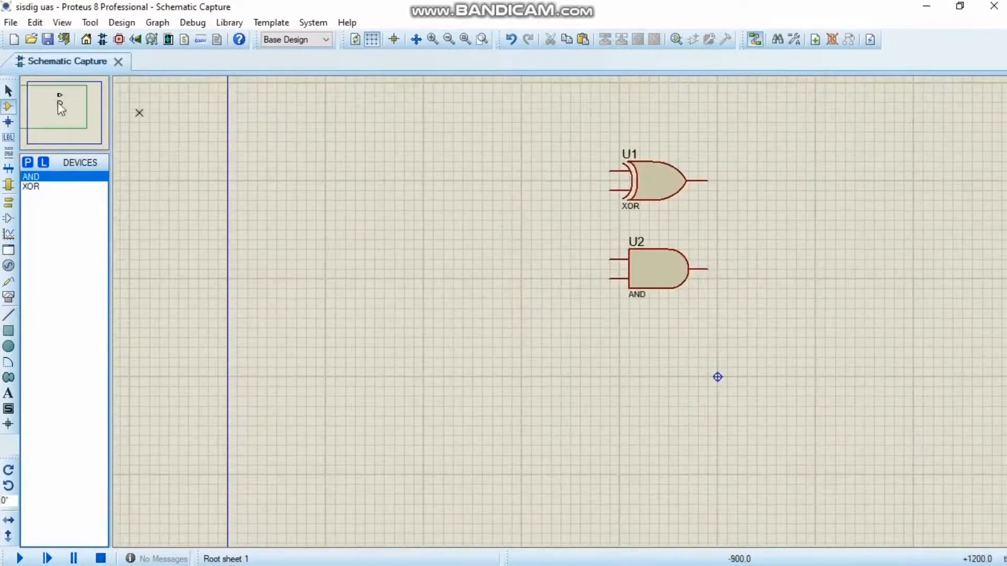
pyautogui.click(610, 171)
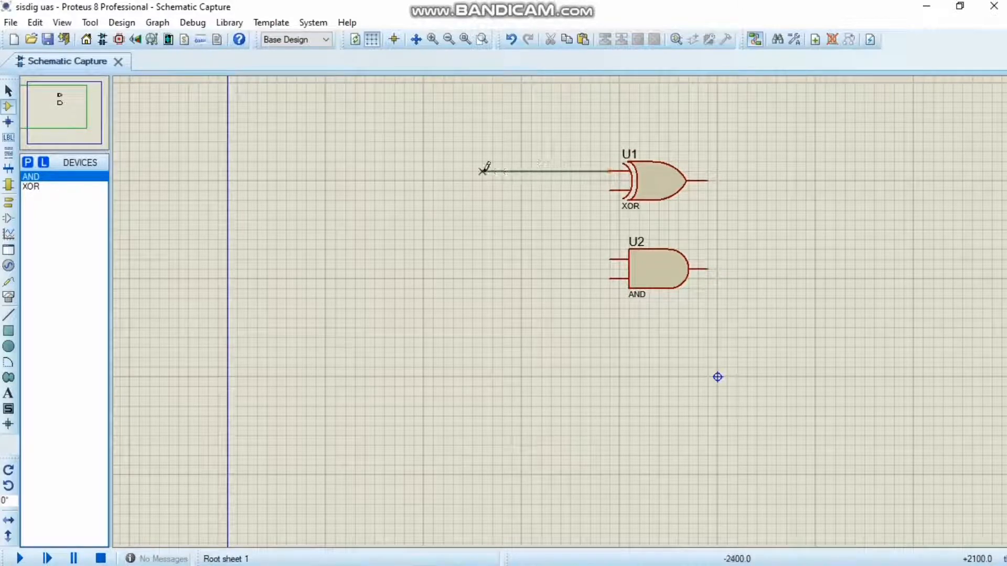
pyautogui.doubleClick(462, 170)
pyautogui.click(609, 191)
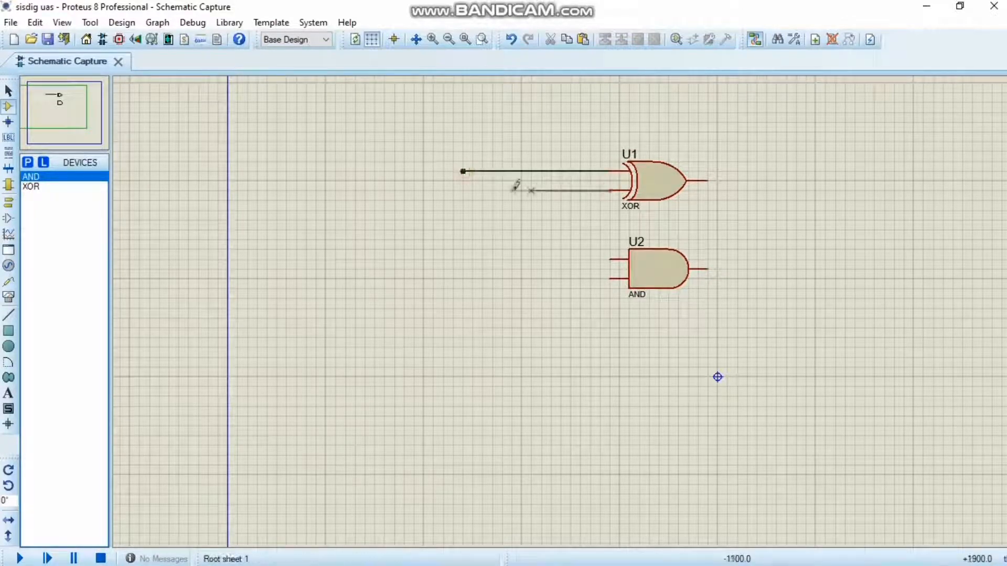
pyautogui.doubleClick(463, 190)
# Wire the AND gate's upper input to the XOR's upper input wire and its lower input to the XOR's lower input wire.
pyautogui.click(610, 259)
pyautogui.click(571, 171)
pyautogui.click(610, 278)
pyautogui.click(541, 190)
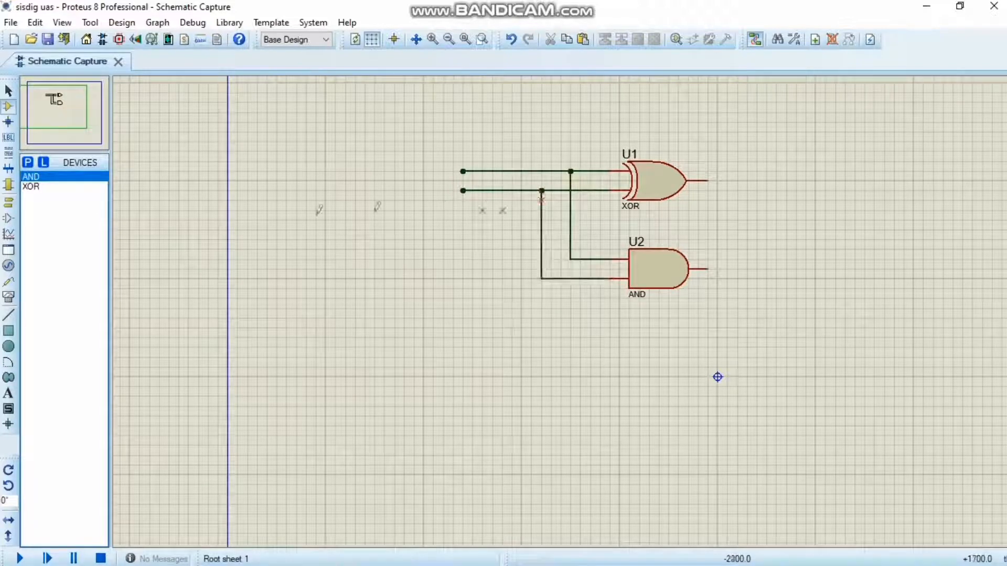
# Add the LOGICSTATE source from the library and place one at the open end of each input wire.
pyautogui.click(27, 162)
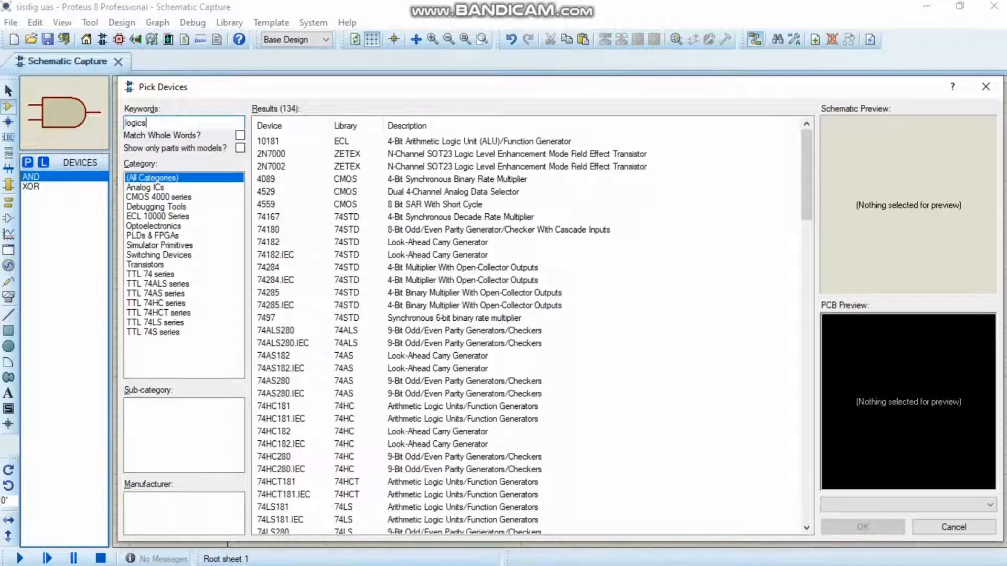
pyautogui.write('logicstate')
pyautogui.doubleClick(272, 143)
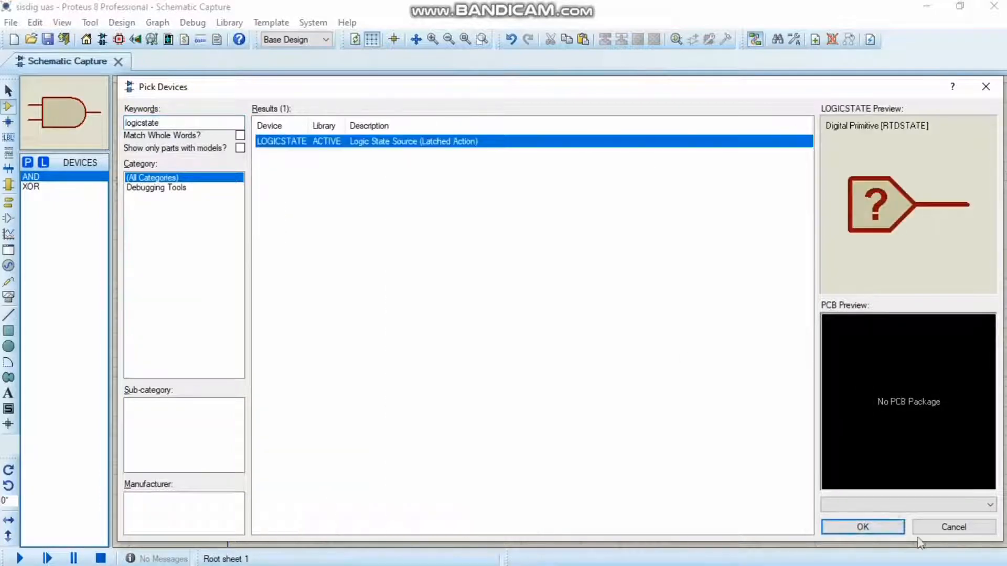
pyautogui.click(440, 172)
pyautogui.click(442, 191)
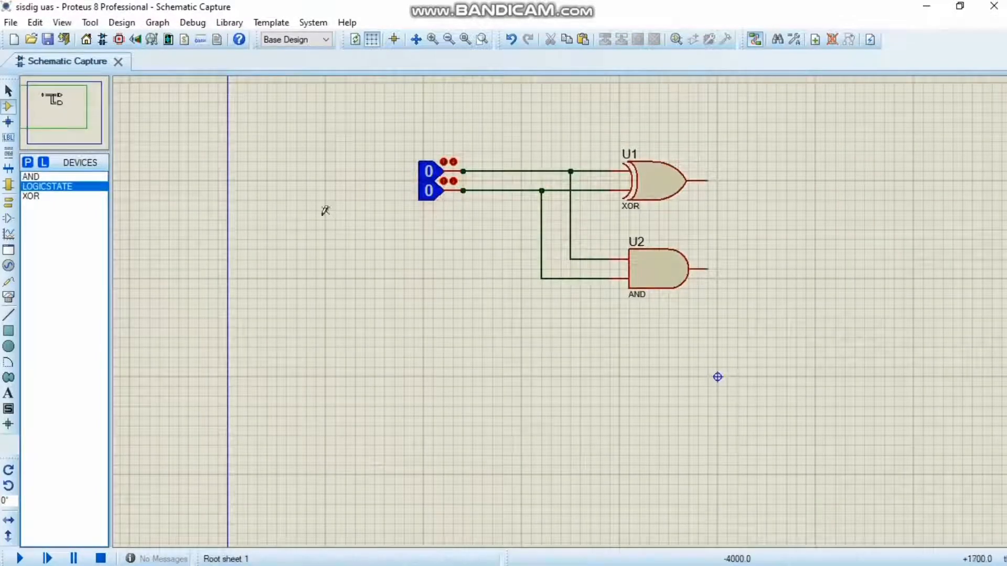
# Add the standard LOGICPROBE from the library and place one at the output of the XOR gate and one at the AND gate.
pyautogui.click(28, 162)
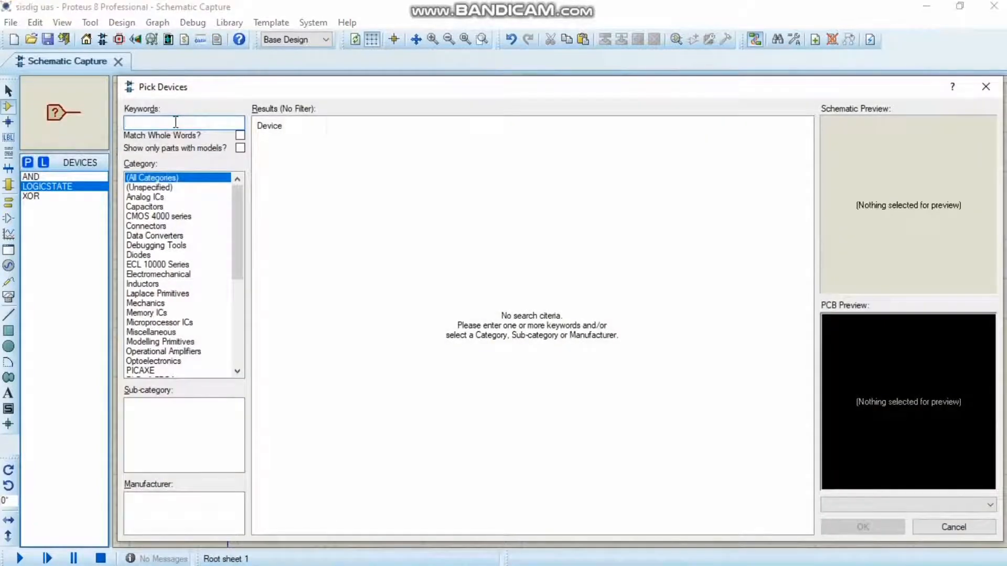
pyautogui.write('logicp')
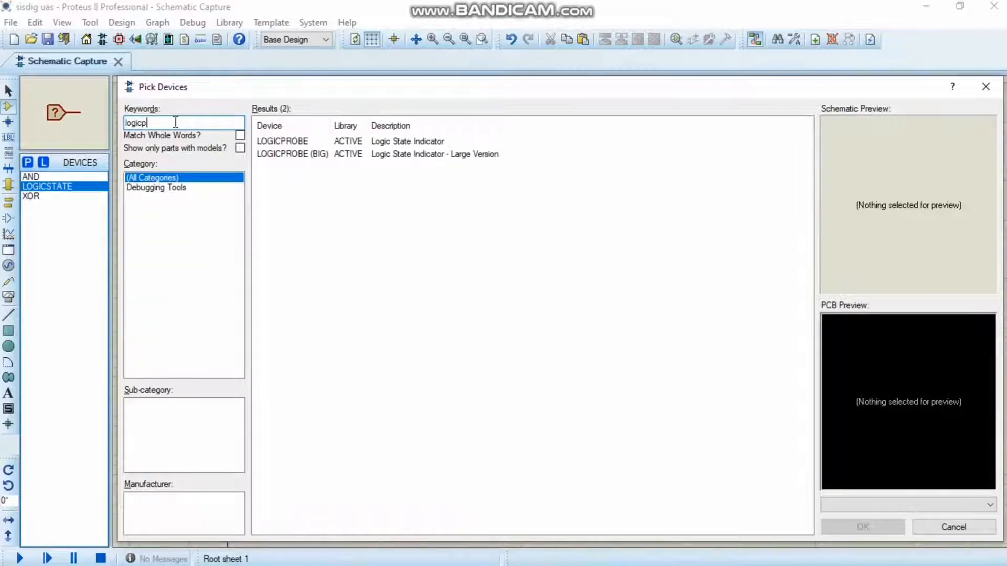
pyautogui.click(288, 142)
pyautogui.click(878, 528)
pyautogui.doubleClick(717, 181)
pyautogui.click(719, 267)
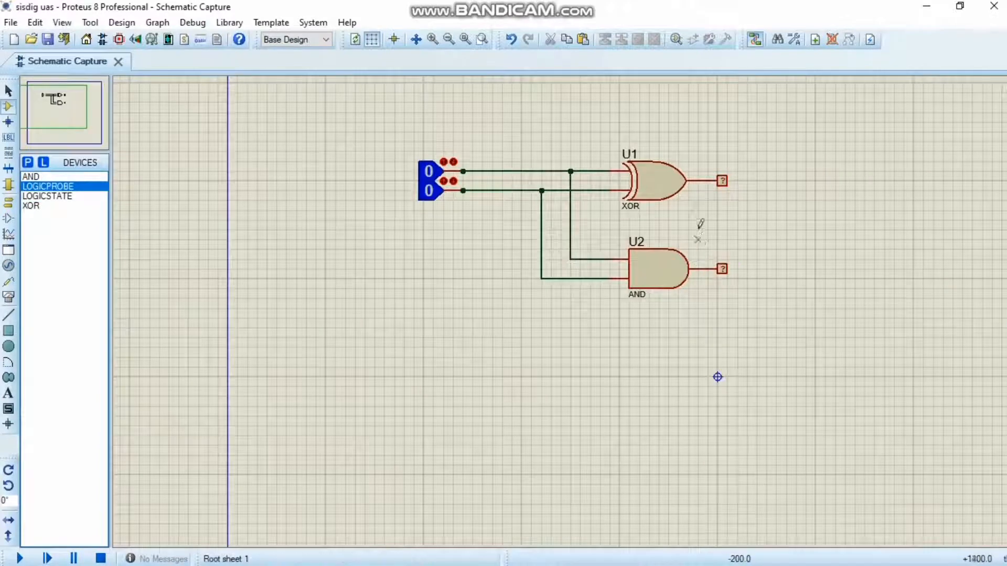
# Run the simulation and switch the two logic states through the input combinations 1-0, 0-1 and 1-1.
pyautogui.click(16, 558)
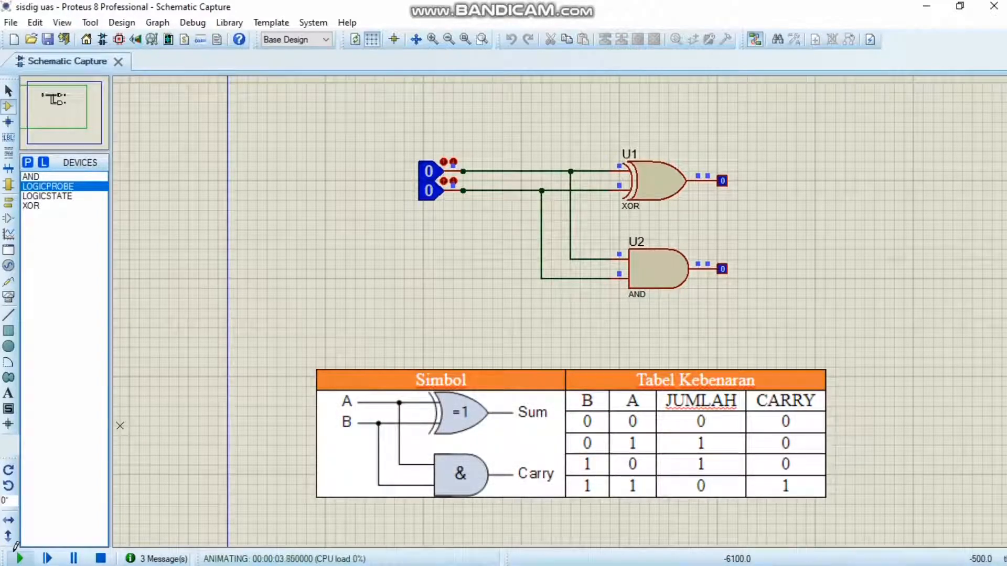
pyautogui.moveTo(21, 564)
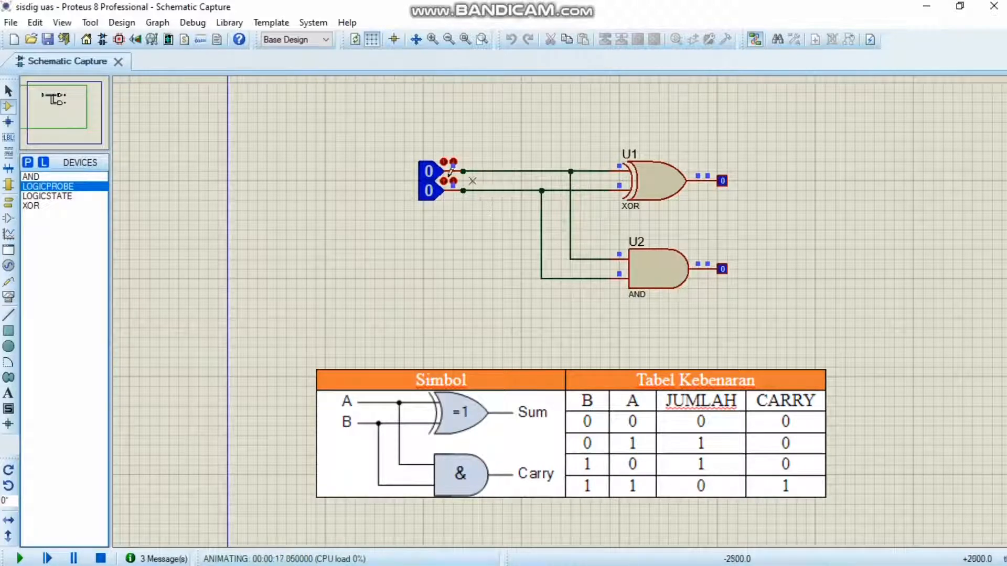
pyautogui.click(427, 178)
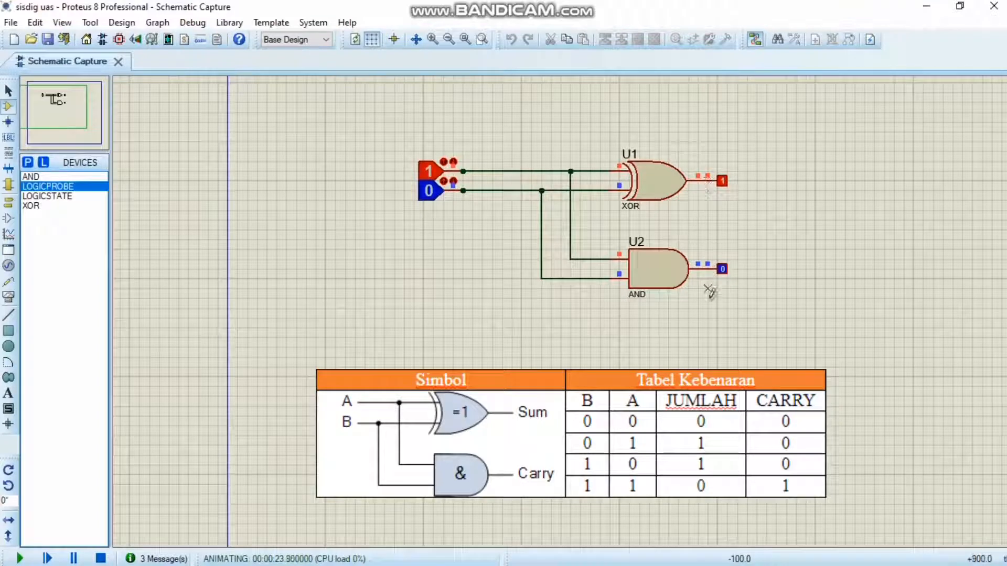
pyautogui.click(428, 175)
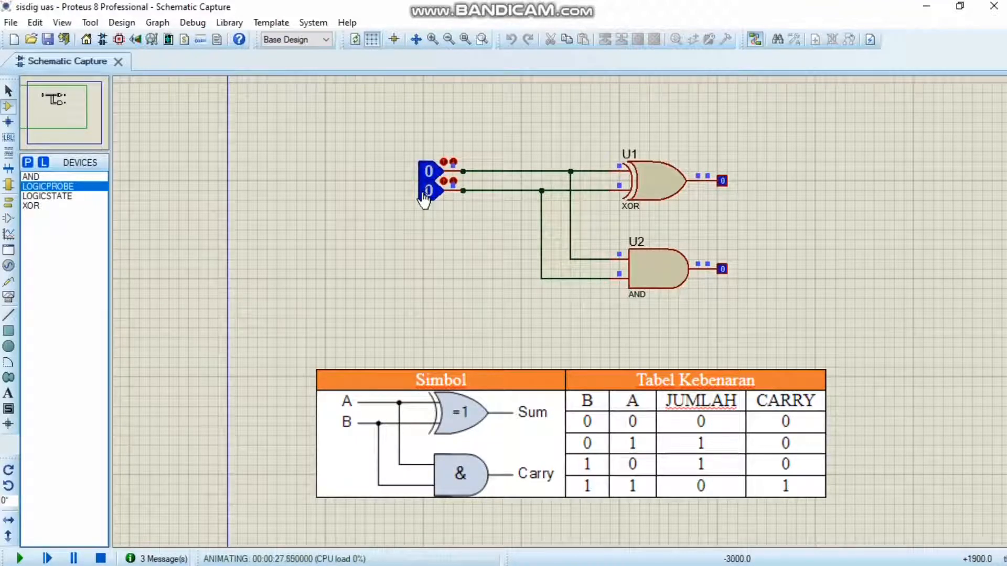
pyautogui.click(428, 192)
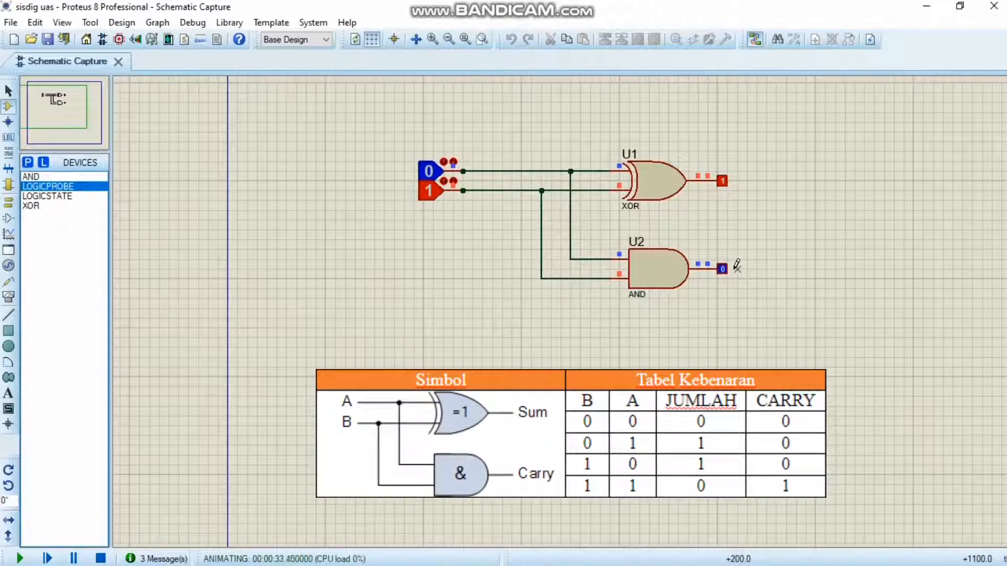
pyautogui.click(429, 173)
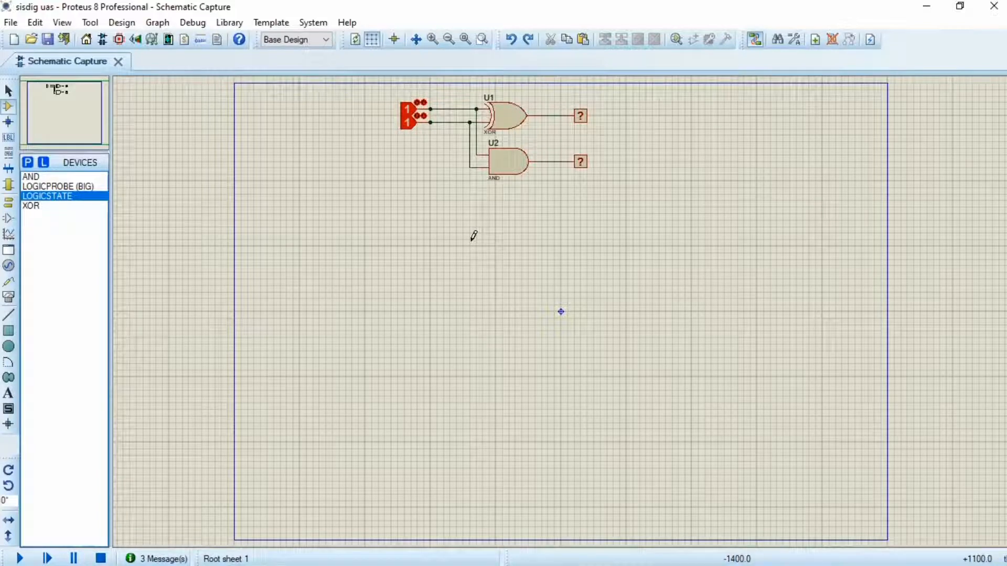
# Paste a copy of the half-adder circuit below the original.
pyautogui.hotkey('ctrl', 'v')
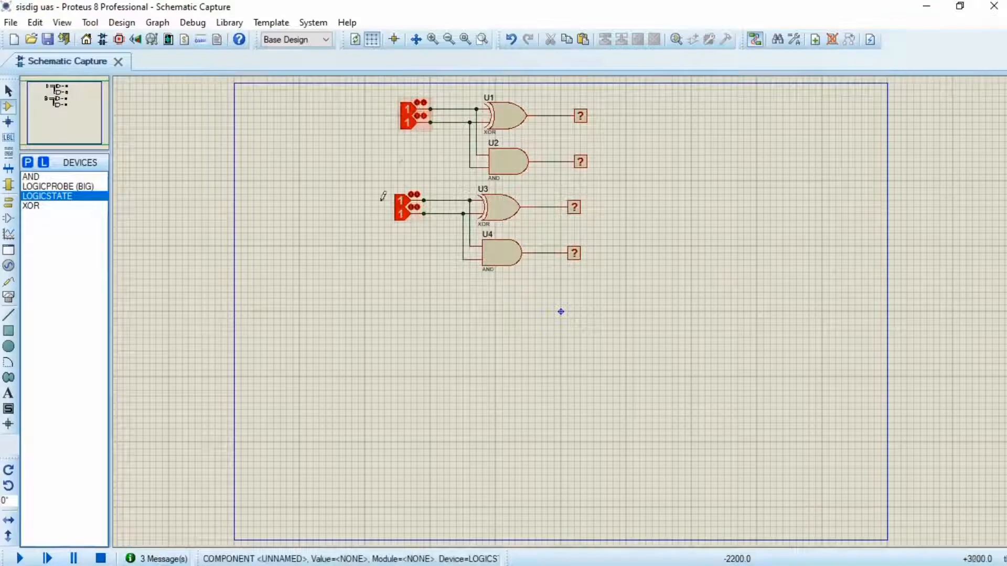
# Switch to Notepad and write the binary addition of 0 1 and 1 1, with a line of equals signs and a plus underneath.
pyautogui.moveTo(215, 565)
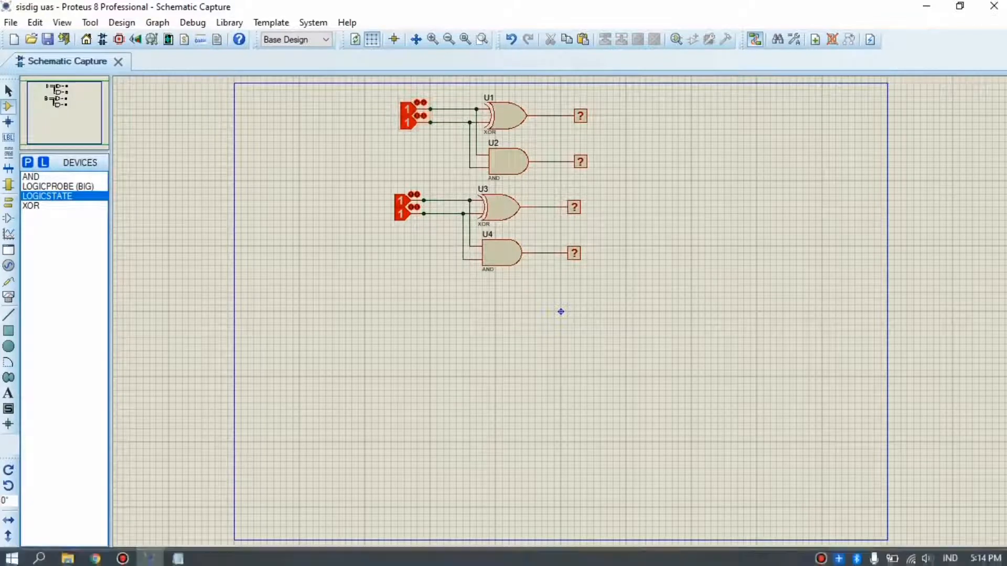
pyautogui.click(170, 560)
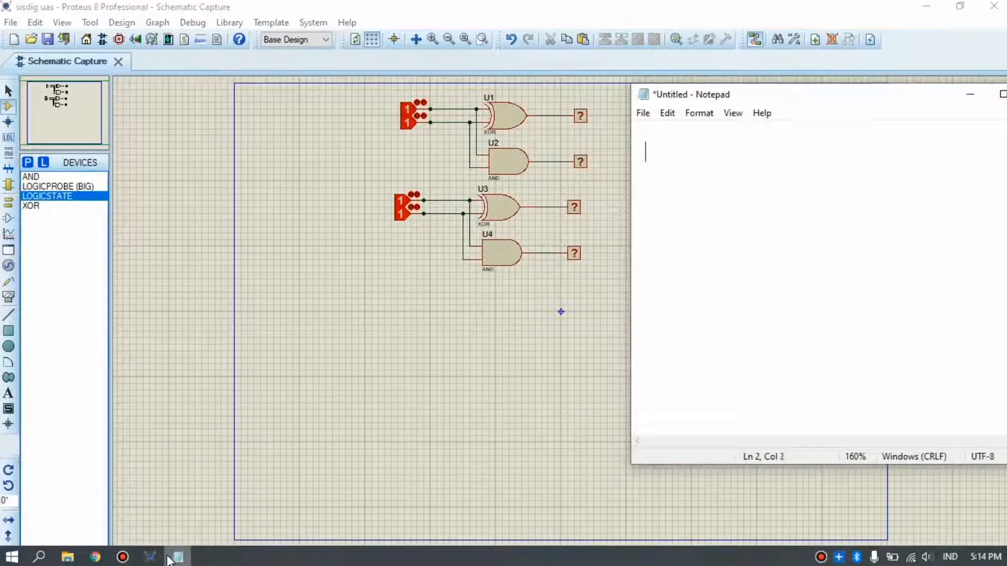
pyautogui.write('0 1')
pyautogui.press('Return')
pyautogui.write('1')
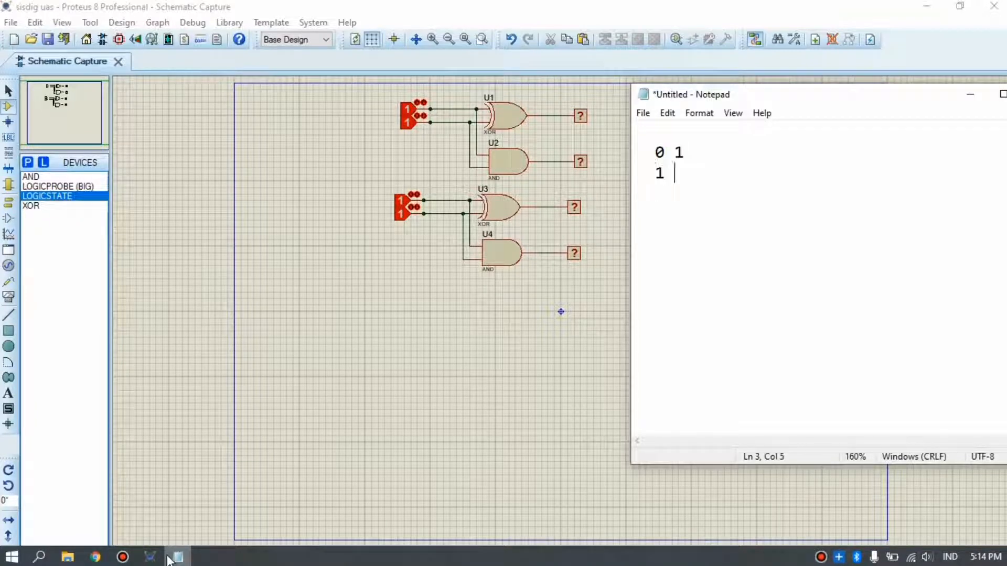
pyautogui.write(' 1 ')
pyautogui.write('======')
pyautogui.write(' +')
pyautogui.press('Return')
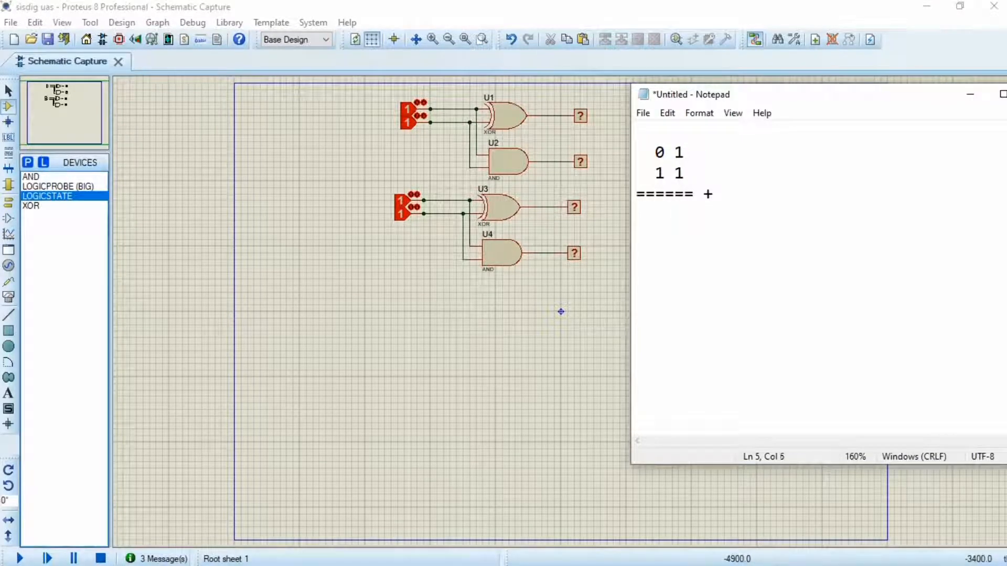
# Write the result 1 0 0 under the line and the carry 1 above the addition's left column.
pyautogui.write('0')
pyautogui.press('Up')
pyautogui.press('Up')
pyautogui.press('Up')
pyautogui.press('Left')
pyautogui.press('Left')
pyautogui.write('0')
pyautogui.press('Left')
pyautogui.press('BackSpace')
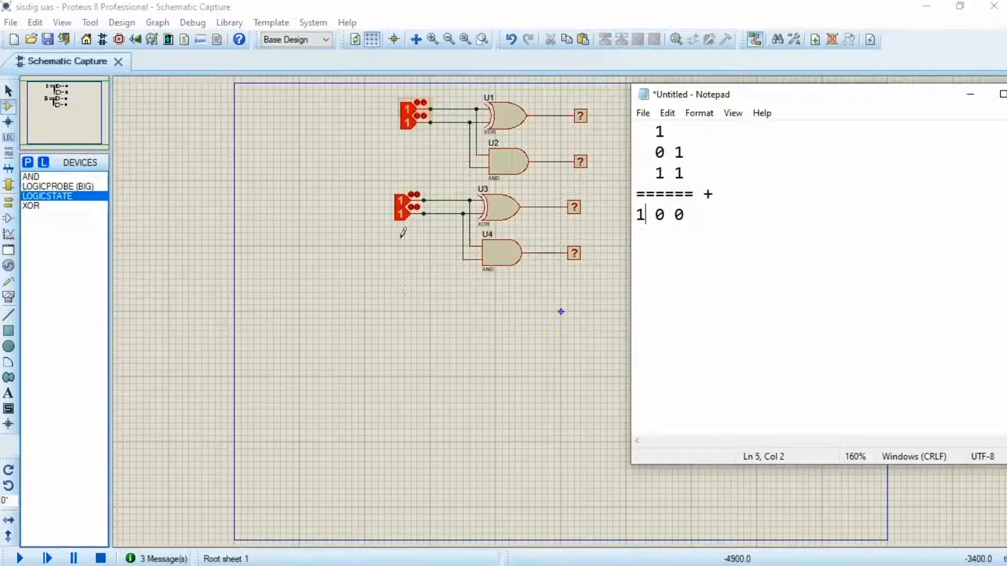
# Run the simulation in Proteus and set the lower half adder's upper logic state to 0.
pyautogui.click(20, 558)
pyautogui.click(401, 200)
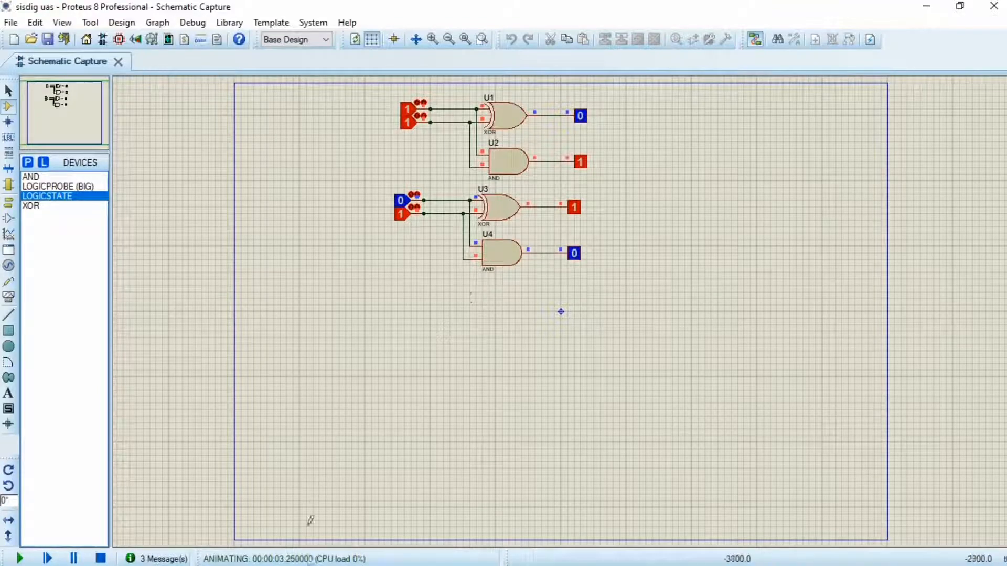
# Compare the probe outputs with the binary addition in Notepad, and stop the simulation.
pyautogui.moveTo(177, 559)
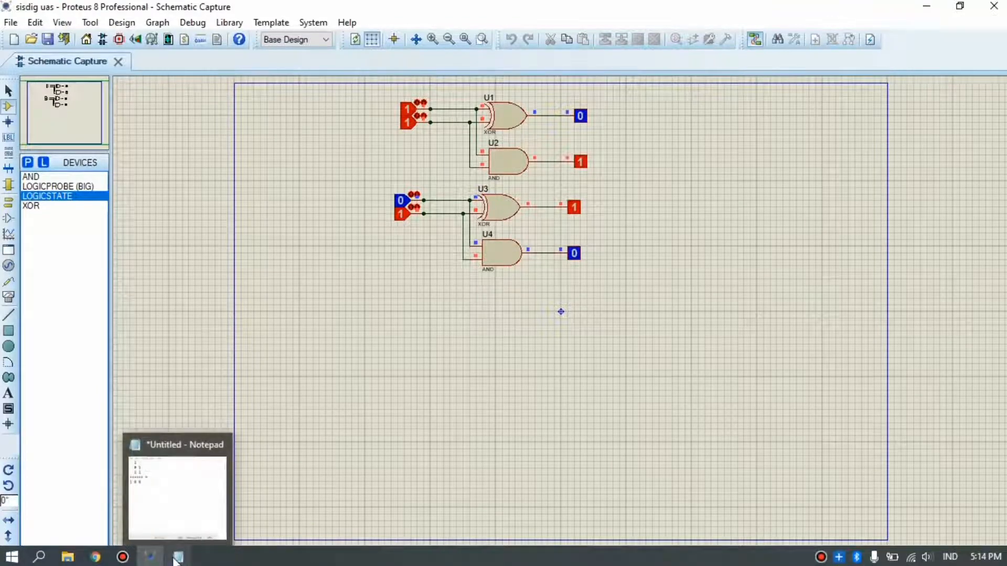
pyautogui.click(177, 558)
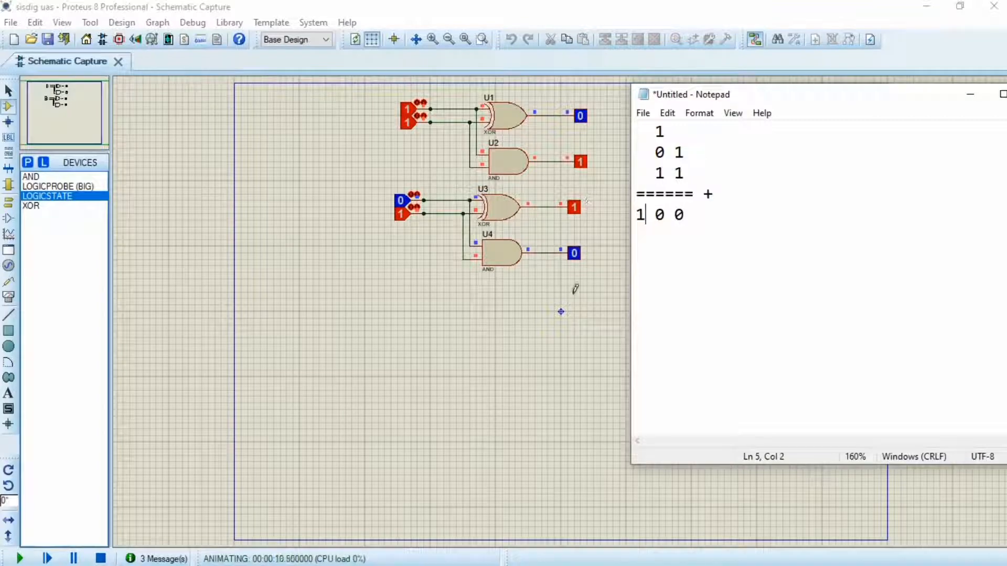
pyautogui.click(980, 95)
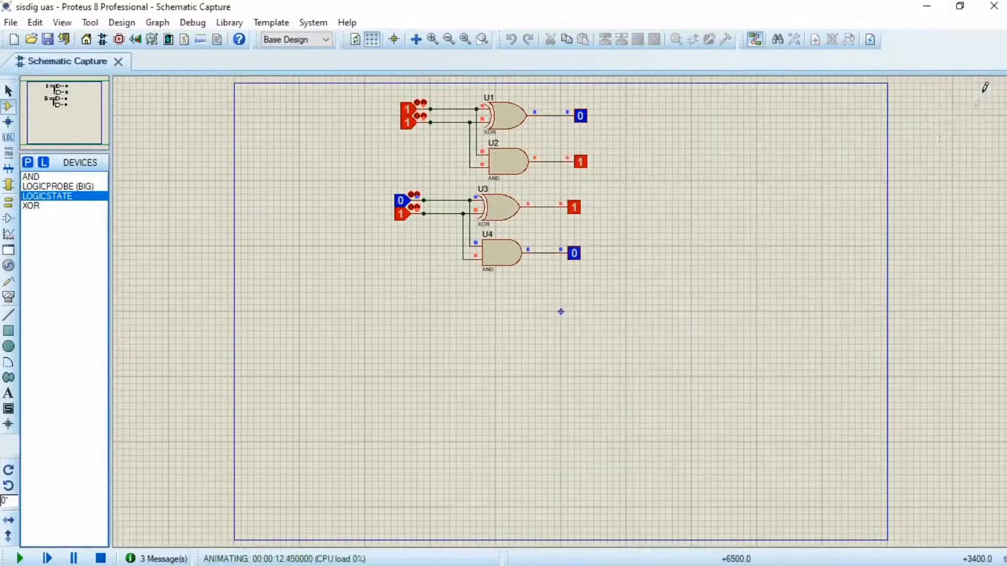
pyautogui.click(100, 558)
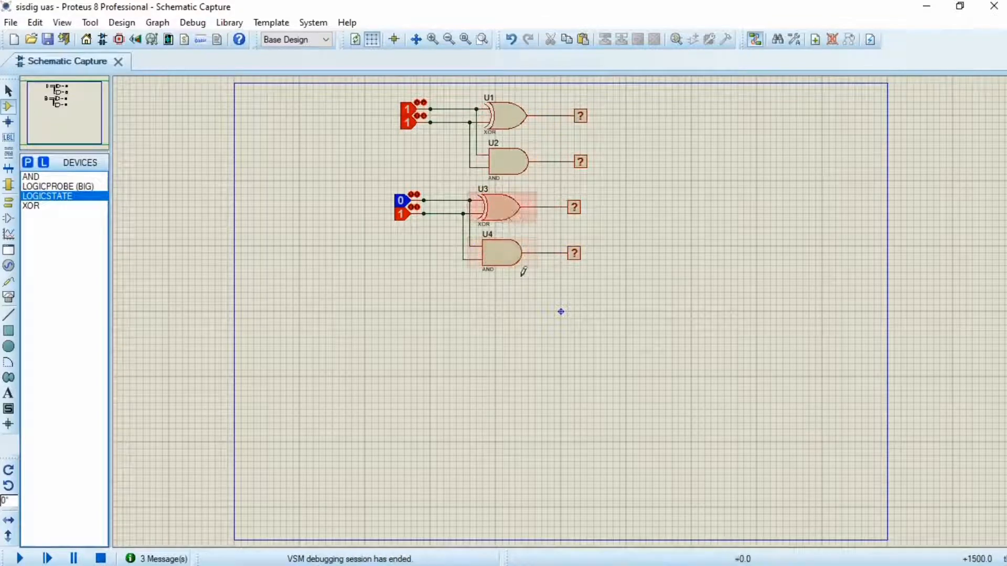
# Paste a third half-adder circuit beside the lower one, to the right of its output probes.
pyautogui.rightClick(621, 214)
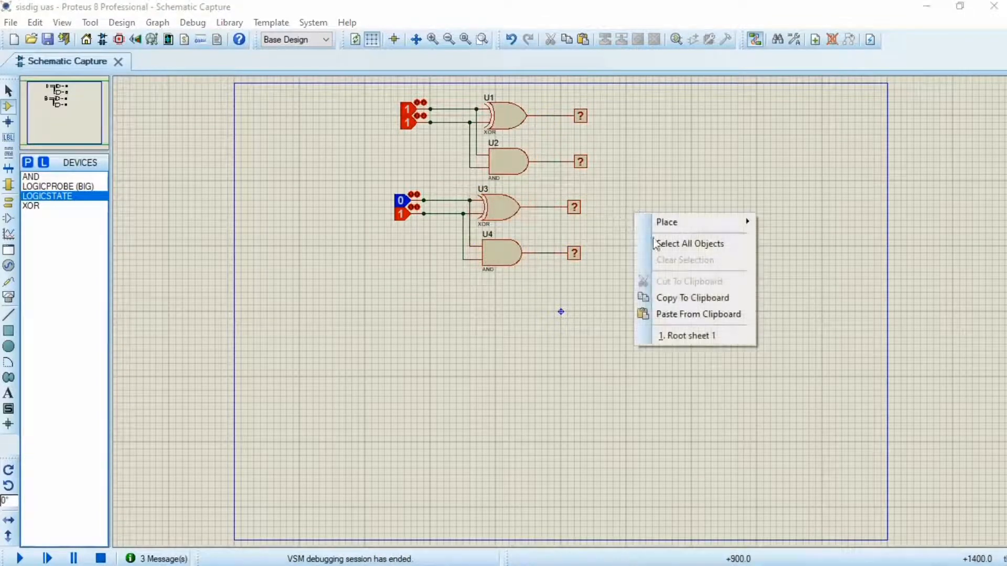
pyautogui.click(705, 315)
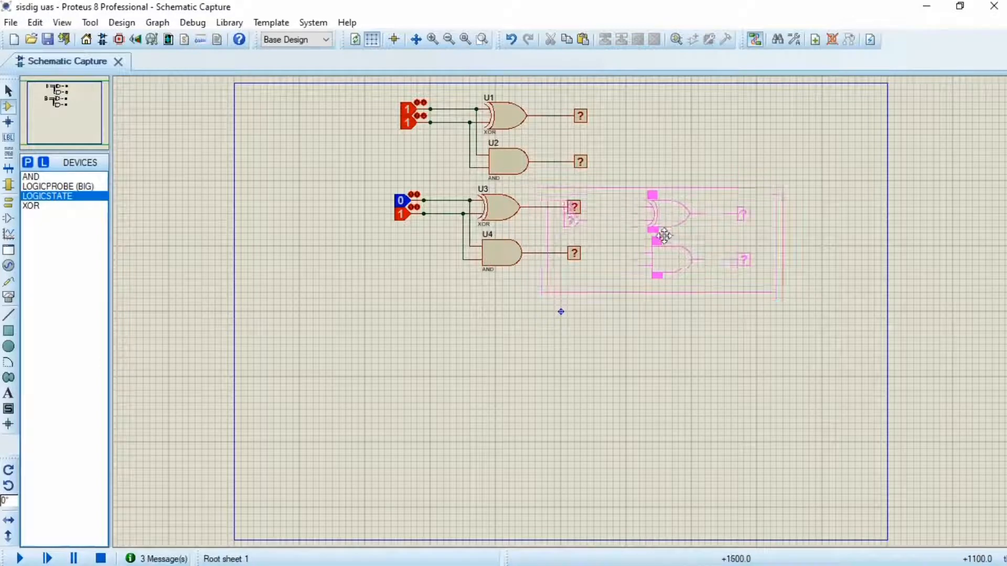
pyautogui.click(691, 236)
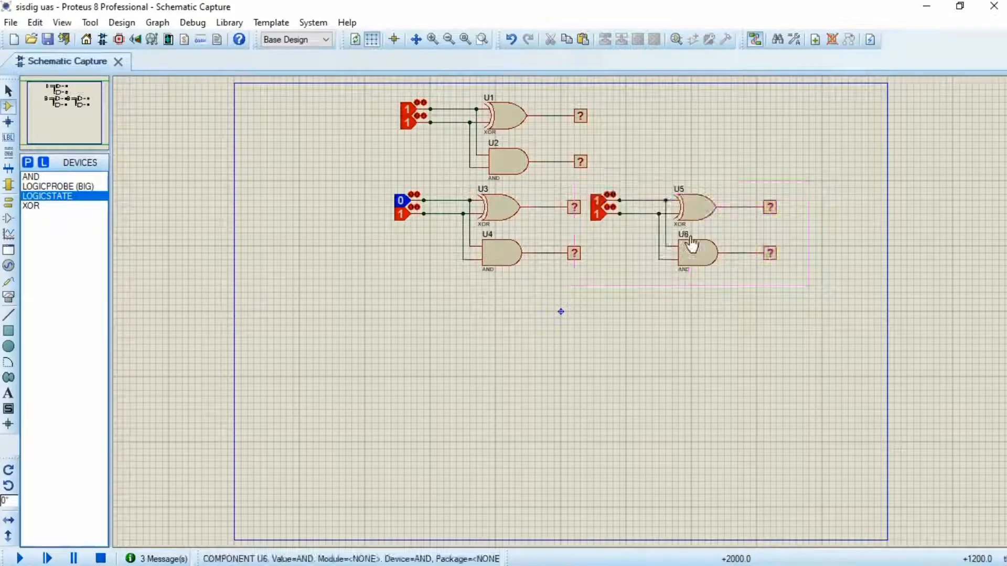
# Delete the two logic states feeding the pasted half adder and the probe on U3's output.
pyautogui.moveTo(600, 164); pyautogui.dragTo(566, 167)
pyautogui.press('Delete')
pyautogui.moveTo(602, 234); pyautogui.dragTo(554, 179)
pyautogui.press('Delete')
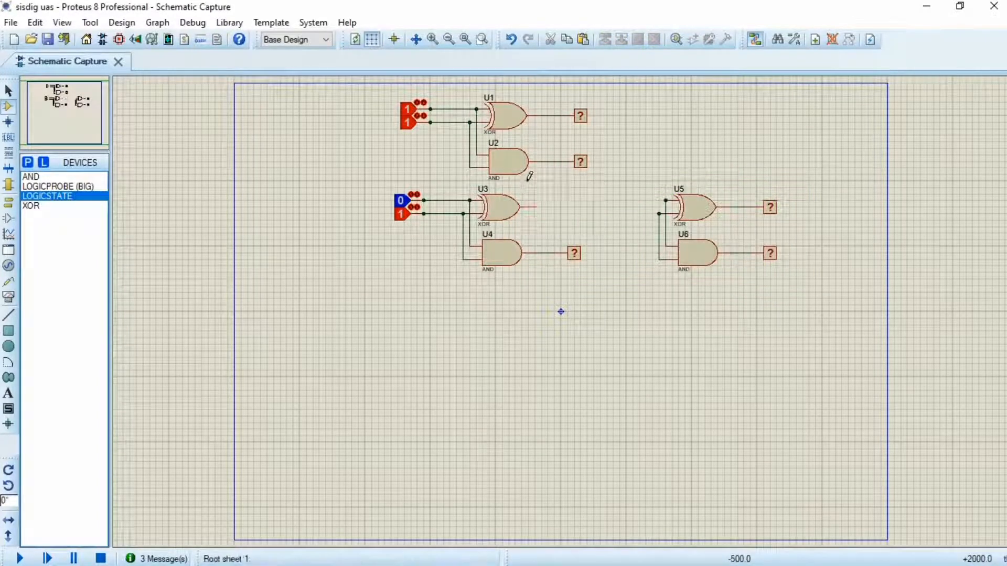
# Move the U5/U6 half adder closer to U3, and shift U4 with its probe slightly downward.
pyautogui.moveTo(835, 280); pyautogui.dragTo(608, 162)
pyautogui.moveTo(697, 231); pyautogui.dragTo(638, 231)
pyautogui.moveTo(595, 311); pyautogui.dragTo(444, 228)
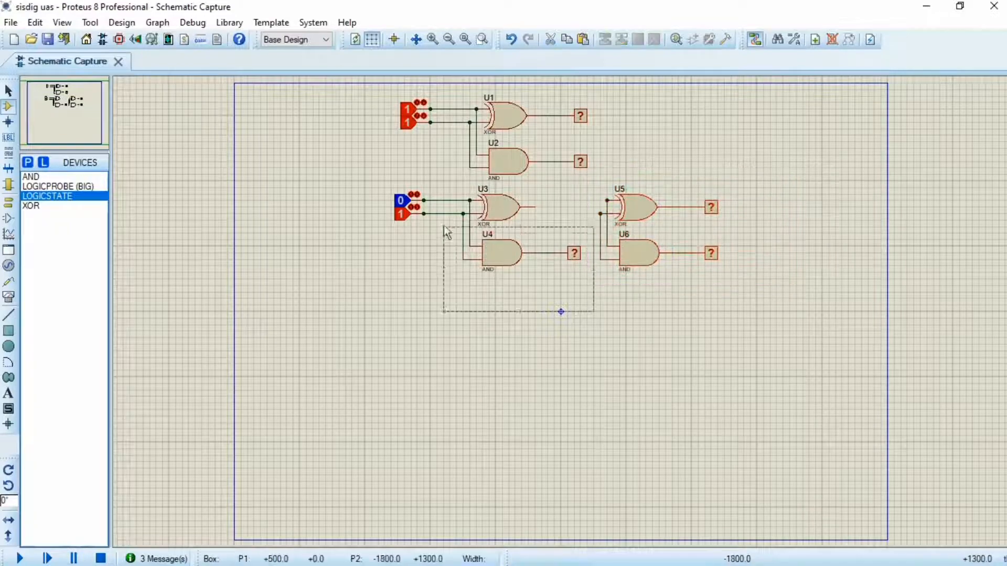
pyautogui.moveTo(505, 280); pyautogui.dragTo(505, 285)
# Align the U5/U6 half adder with U3 and wire U3's output to U5's upper input.
pyautogui.click(607, 200)
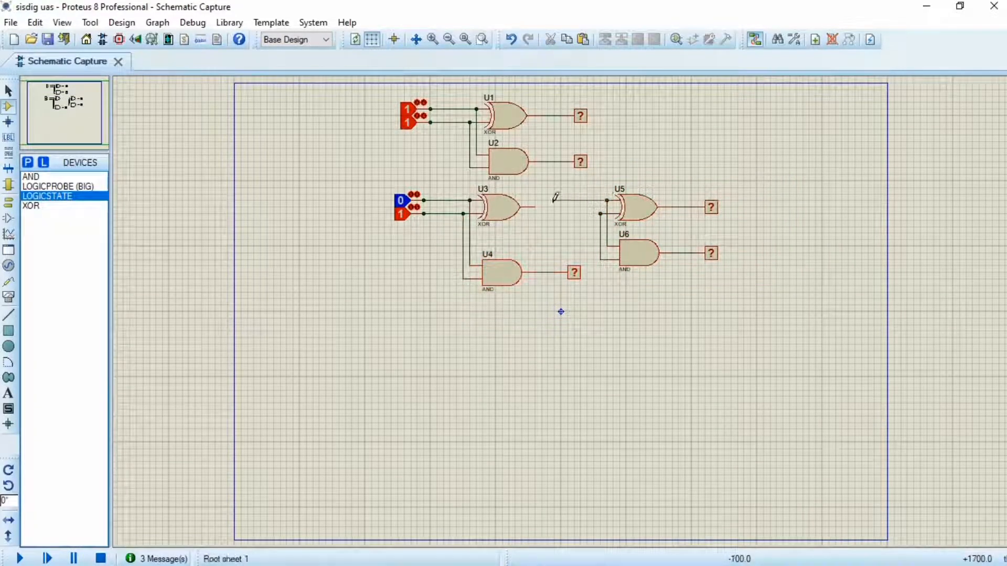
pyautogui.moveTo(804, 316); pyautogui.dragTo(586, 180)
pyautogui.moveTo(645, 236); pyautogui.dragTo(645, 242)
pyautogui.click(576, 202)
pyautogui.click(533, 207)
pyautogui.click(606, 207)
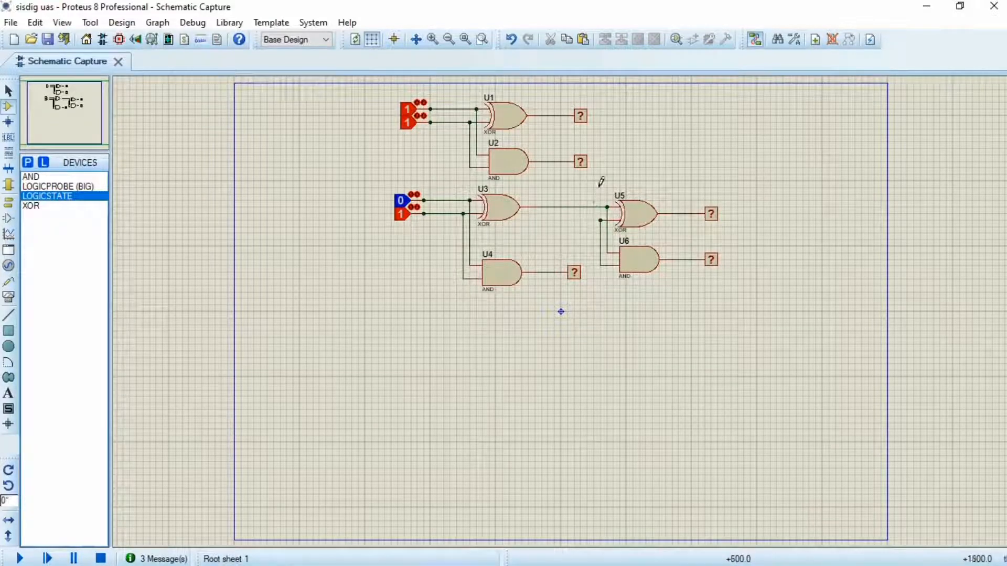
# Delete the probe on U2's output and wire that output to U5's lower input.
pyautogui.moveTo(603, 178); pyautogui.dragTo(543, 131)
pyautogui.press('Delete')
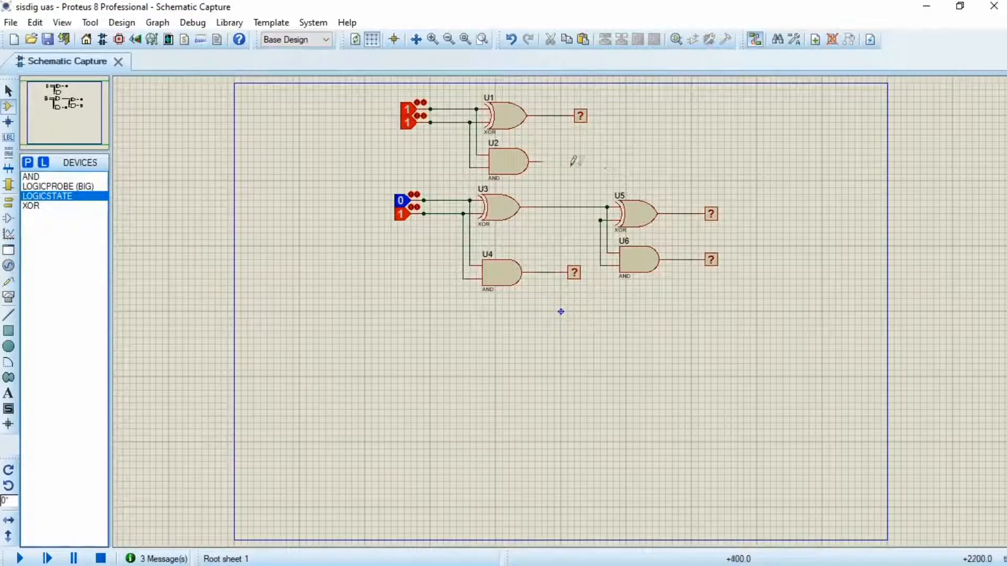
pyautogui.click(541, 161)
pyautogui.click(599, 220)
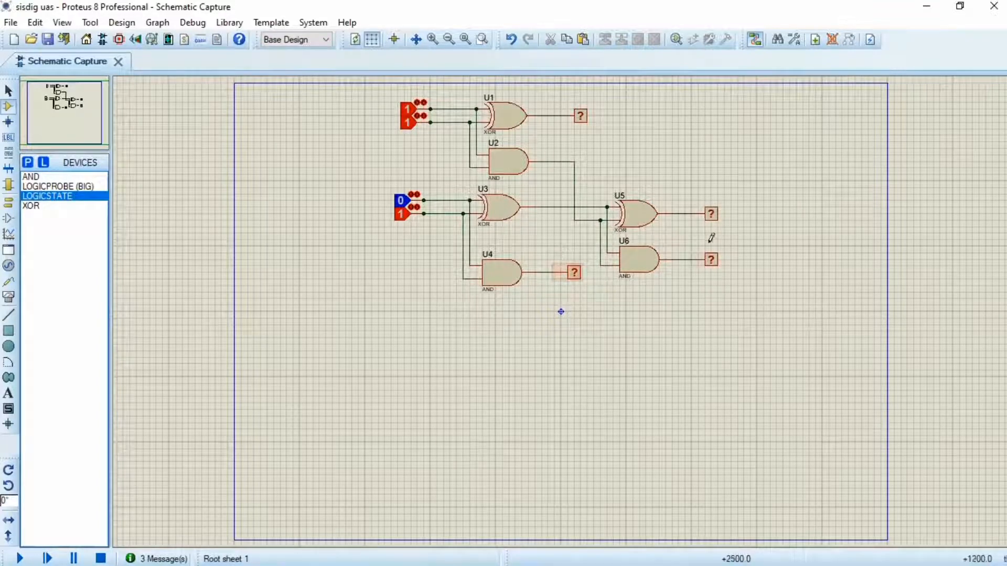
# Delete the probes on the outputs of U6 and U4, and restore the wire to U6's lower input.
pyautogui.moveTo(744, 284); pyautogui.dragTo(665, 233)
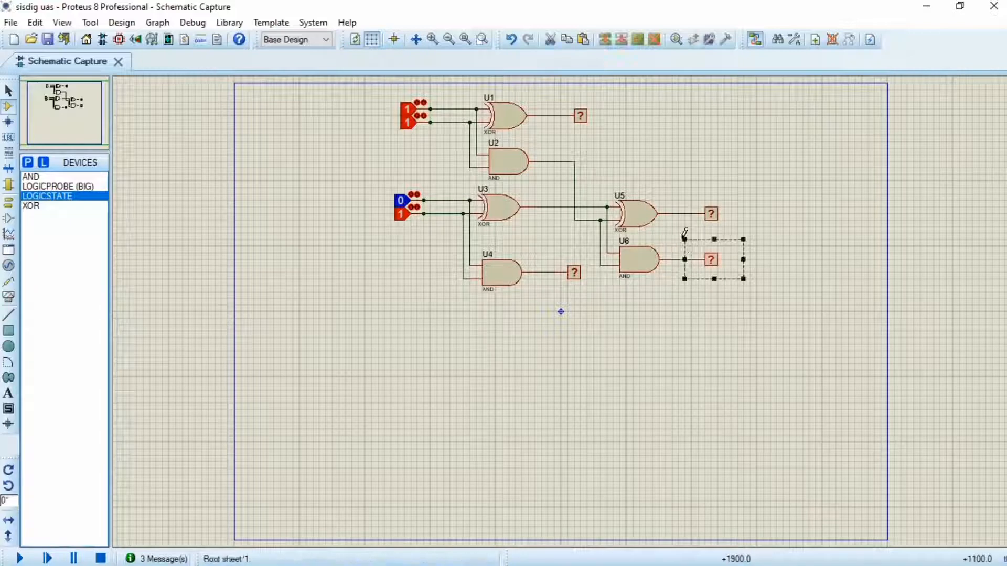
pyautogui.press('Delete')
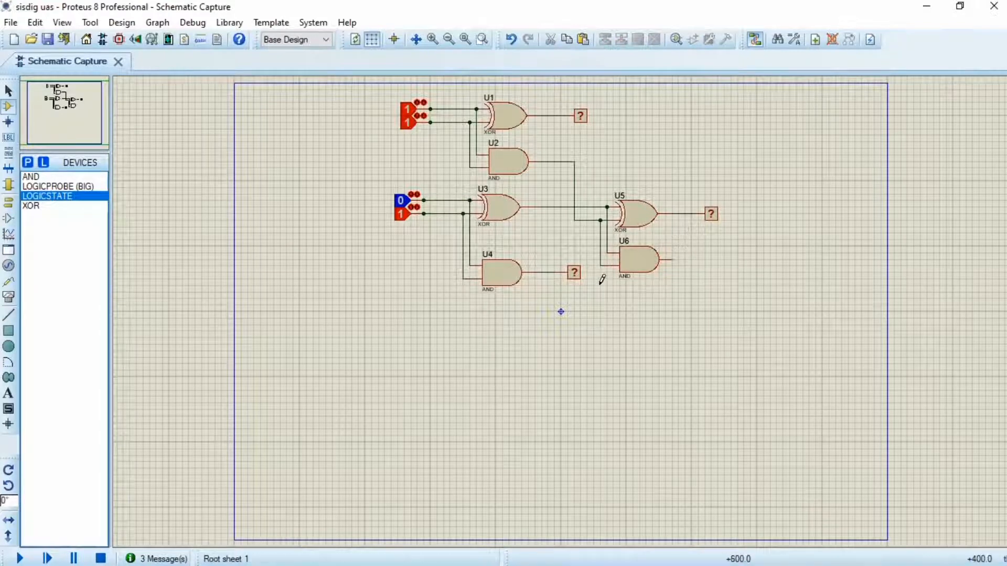
pyautogui.moveTo(602, 279); pyautogui.dragTo(548, 259)
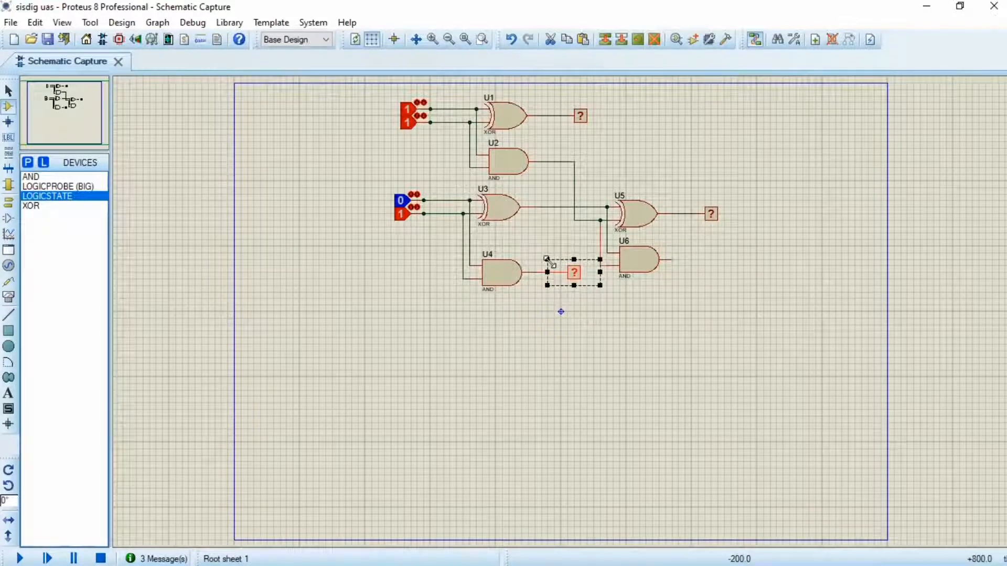
pyautogui.press('Delete')
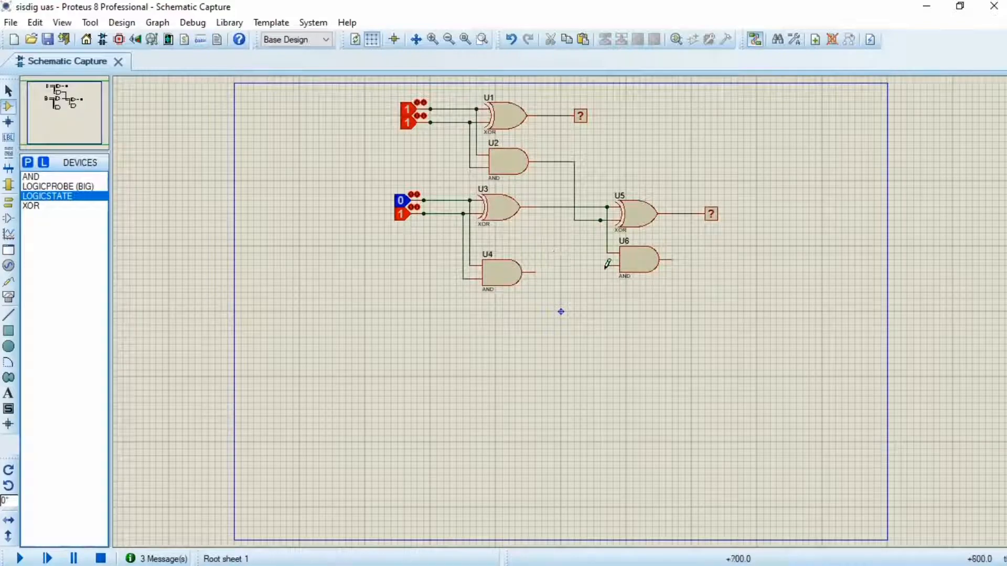
pyautogui.click(607, 265)
# Add an OR gate from the library, place it at U6's output, and wire U4's output to its lower input.
pyautogui.click(28, 162)
pyautogui.write('or')
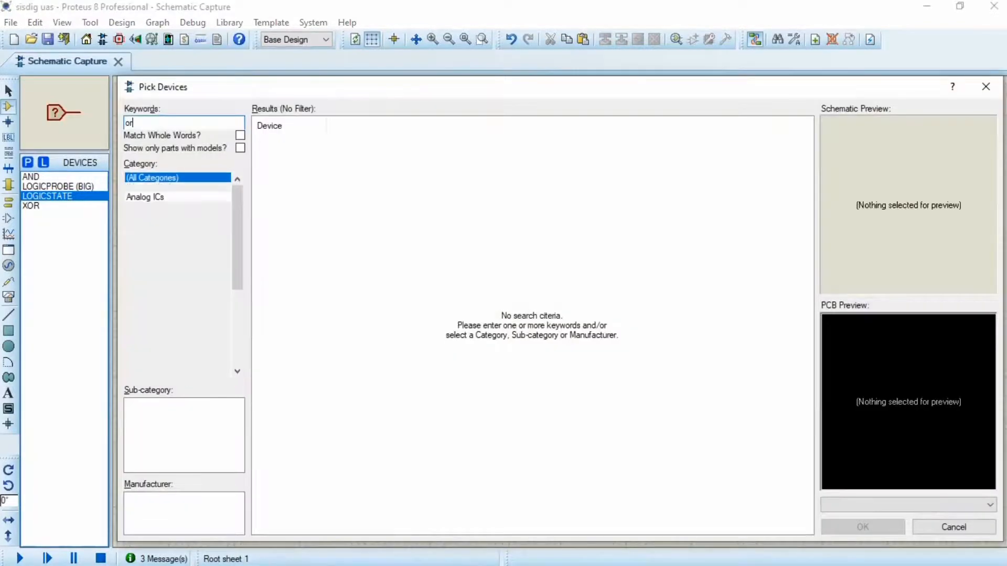
pyautogui.press('Return')
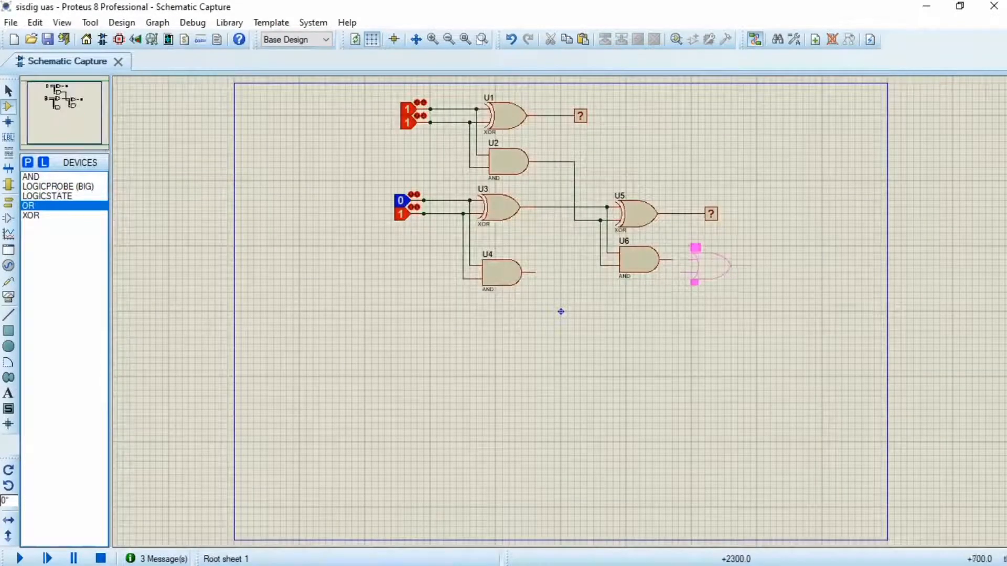
pyautogui.click(710, 266)
pyautogui.click(679, 272)
pyautogui.click(535, 273)
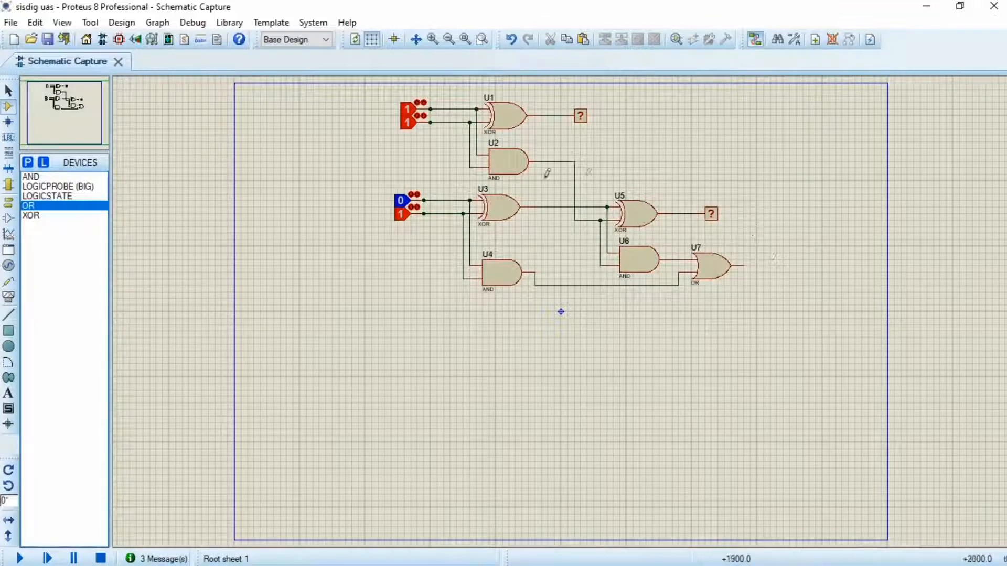
# Copy the whole full-adder stage (U3 to U7) and paste two copies of it below.
pyautogui.moveTo(808, 304); pyautogui.dragTo(364, 180)
pyautogui.rightClick(644, 214)
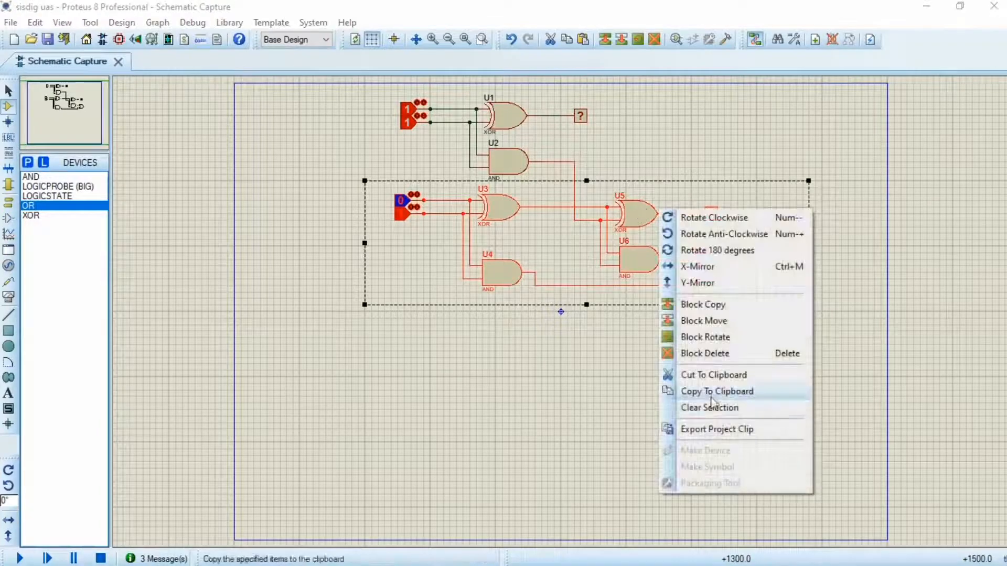
pyautogui.click(715, 391)
pyautogui.rightClick(524, 329)
pyautogui.click(588, 429)
pyautogui.click(589, 348)
pyautogui.rightClick(575, 446)
pyautogui.click(652, 411)
pyautogui.click(589, 456)
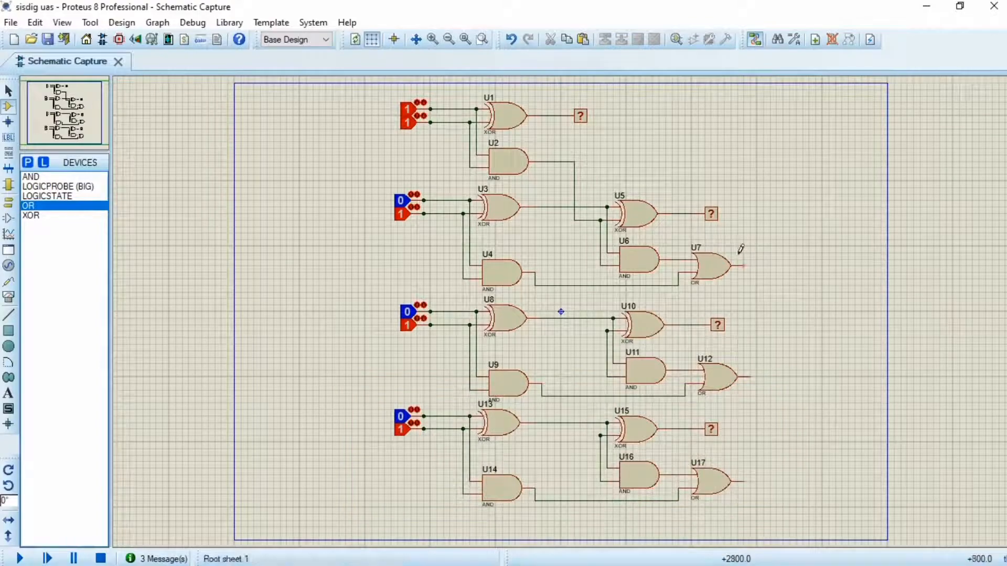
# Wire the carry outputs of U7 and U12 to the lower inputs of U10 and U15, and place a big logic probe on U17's output.
pyautogui.click(744, 266)
pyautogui.click(606, 330)
pyautogui.click(749, 377)
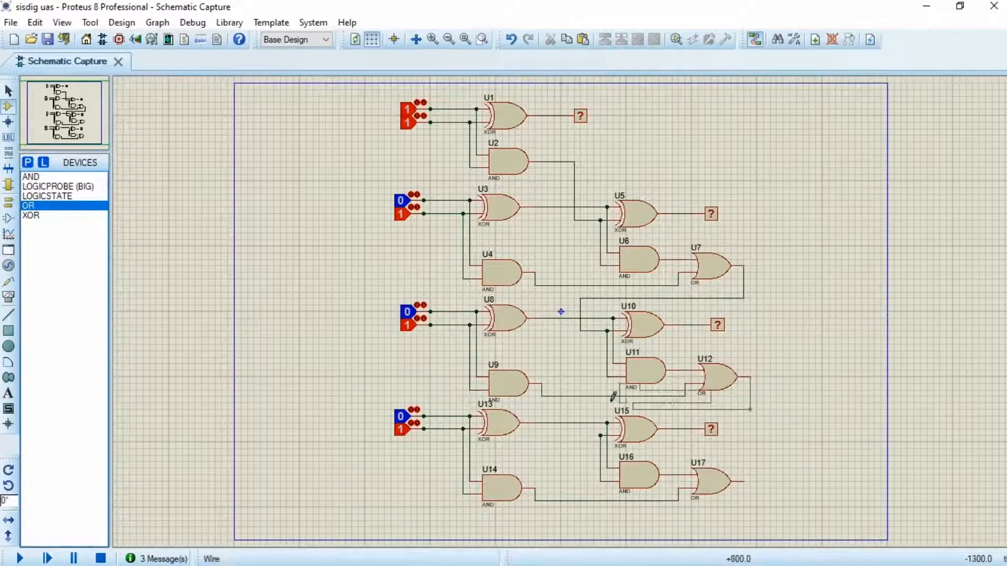
pyautogui.click(601, 435)
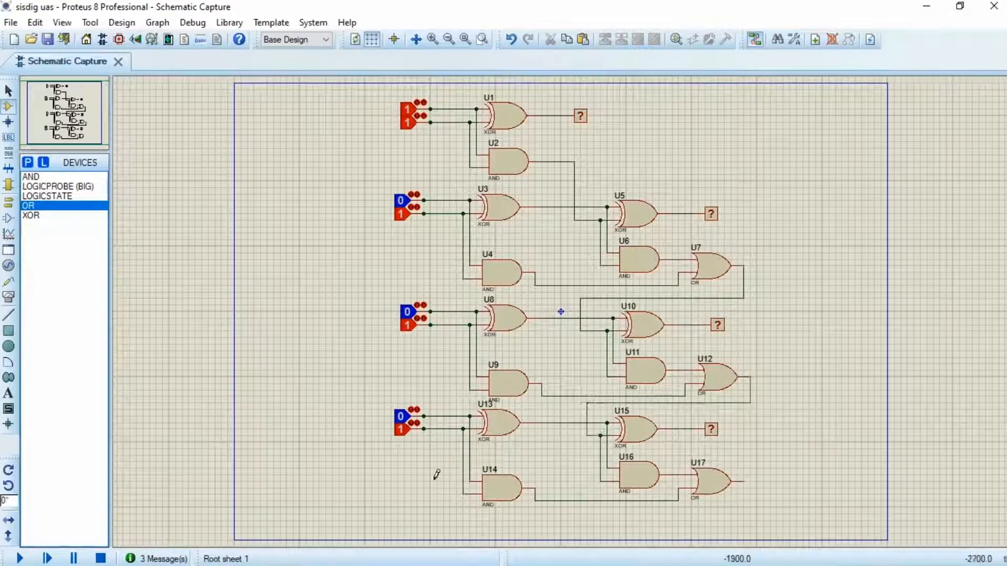
pyautogui.click(80, 187)
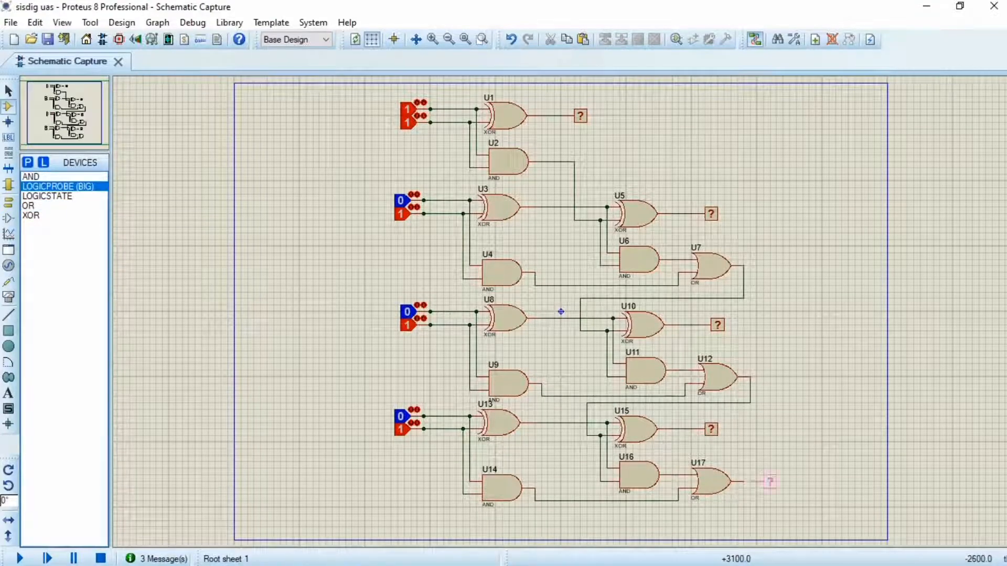
pyautogui.click(762, 477)
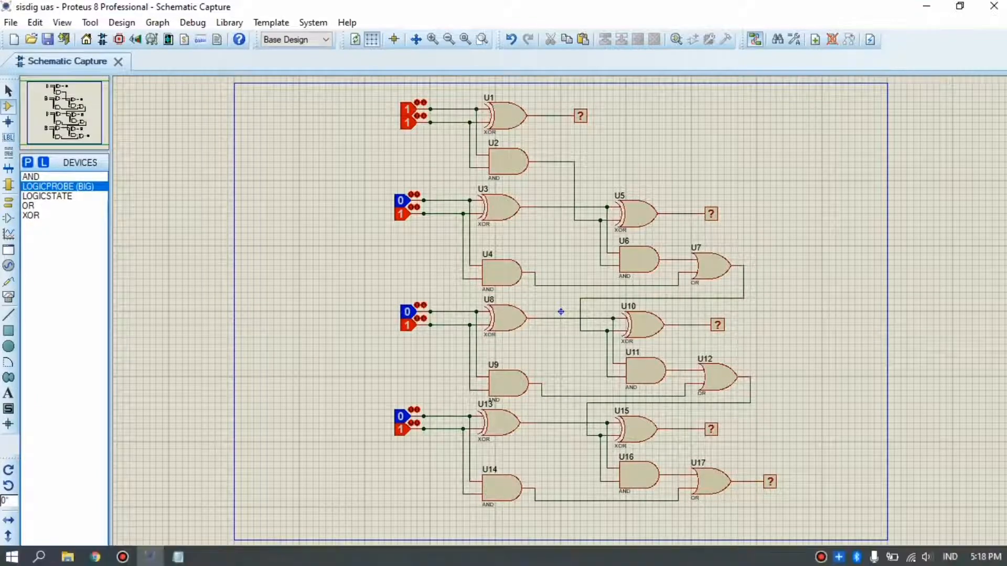
# Switch to Notepad and extend the operands to 0 0 0 1 and 0 1 0 1, lengthening the line below them.
pyautogui.click(172, 561)
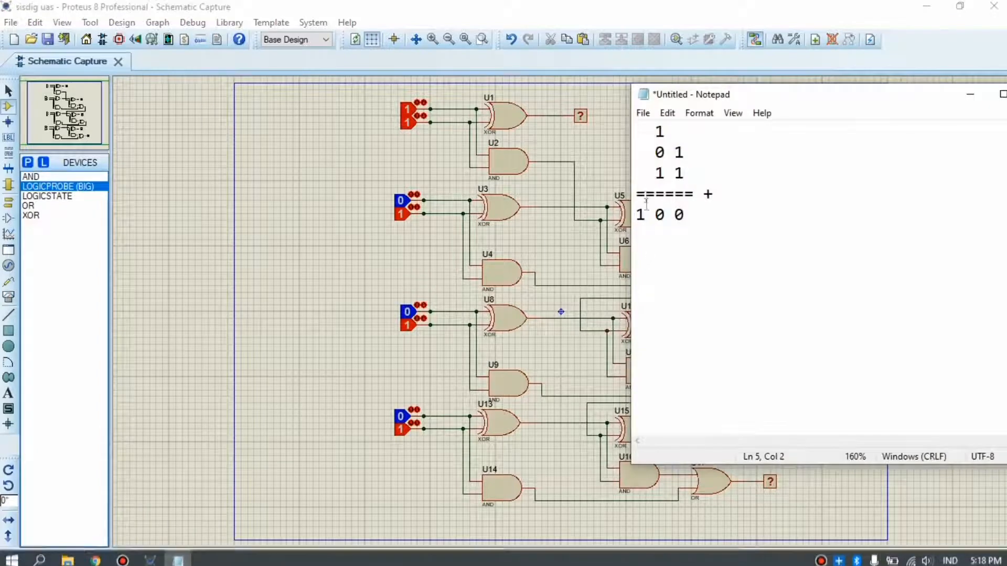
pyautogui.write('0 0')
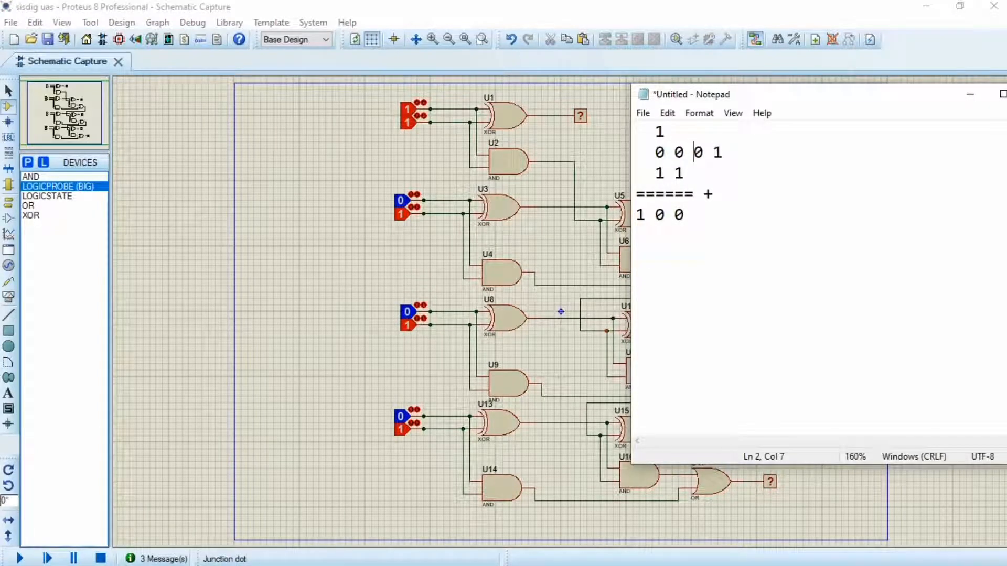
pyautogui.click(662, 173)
pyautogui.press('BackSpace')
pyautogui.write('0 1 ')
pyautogui.write('===')
# Replace the old carry and result with a carry 1 above the second column from the right and the result 0 1 1 0.
pyautogui.click(723, 217)
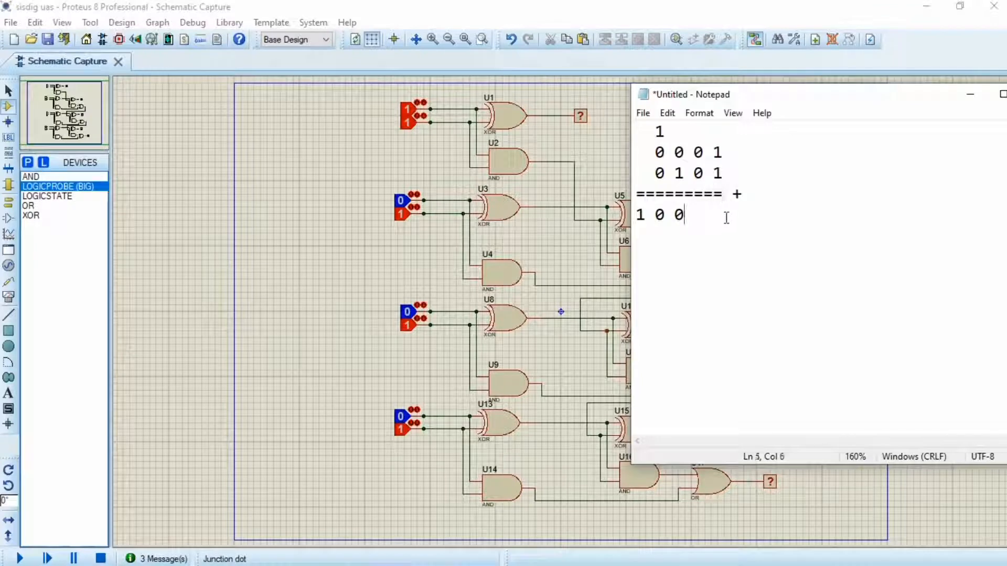
pyautogui.moveTo(723, 217); pyautogui.dragTo(611, 212)
pyautogui.press('BackSpace')
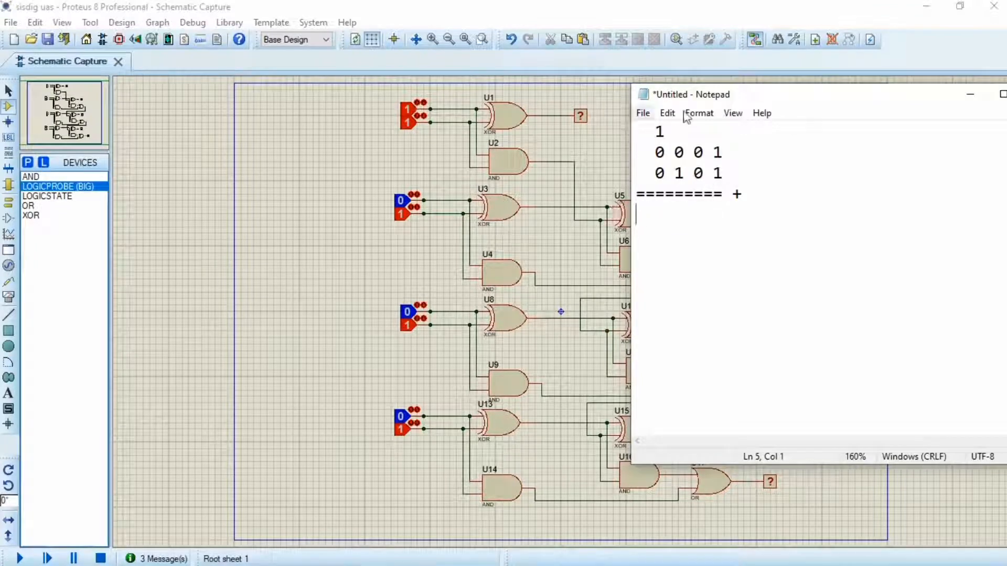
pyautogui.moveTo(684, 132); pyautogui.dragTo(636, 131)
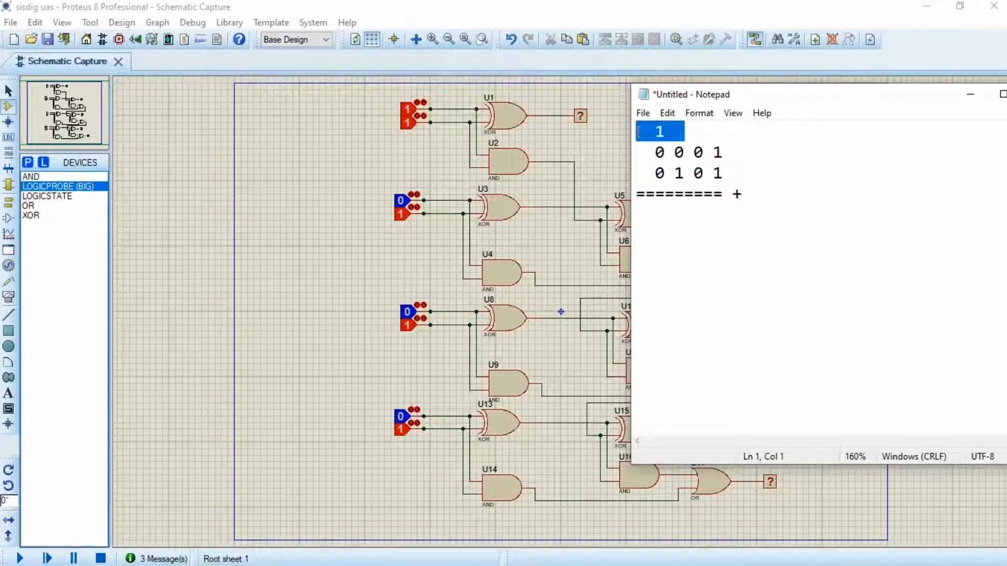
pyautogui.press('BackSpace')
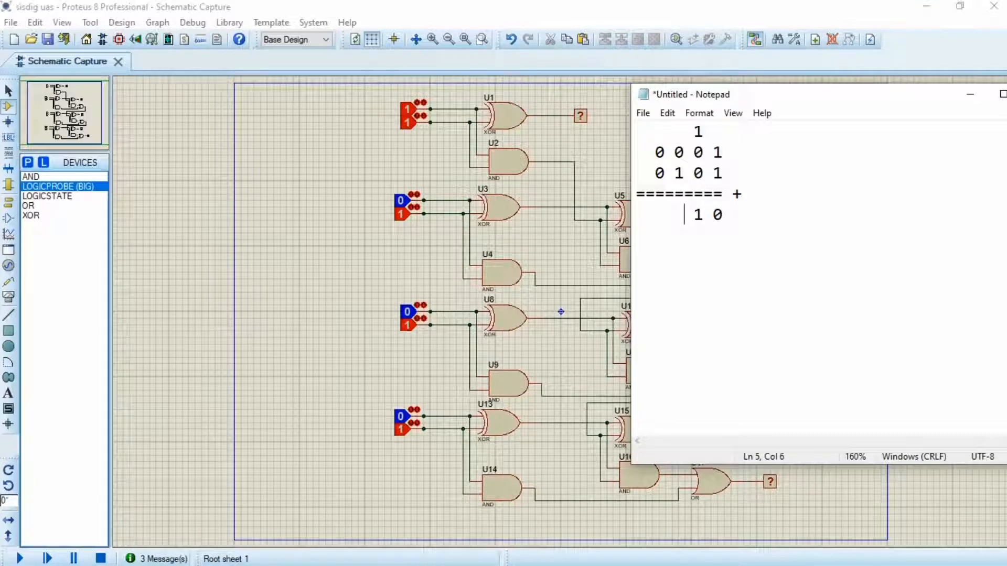
pyautogui.press('BackSpace')
pyautogui.write('1')
pyautogui.press('Left')
pyautogui.press('BackSpace')
pyautogui.write('0')
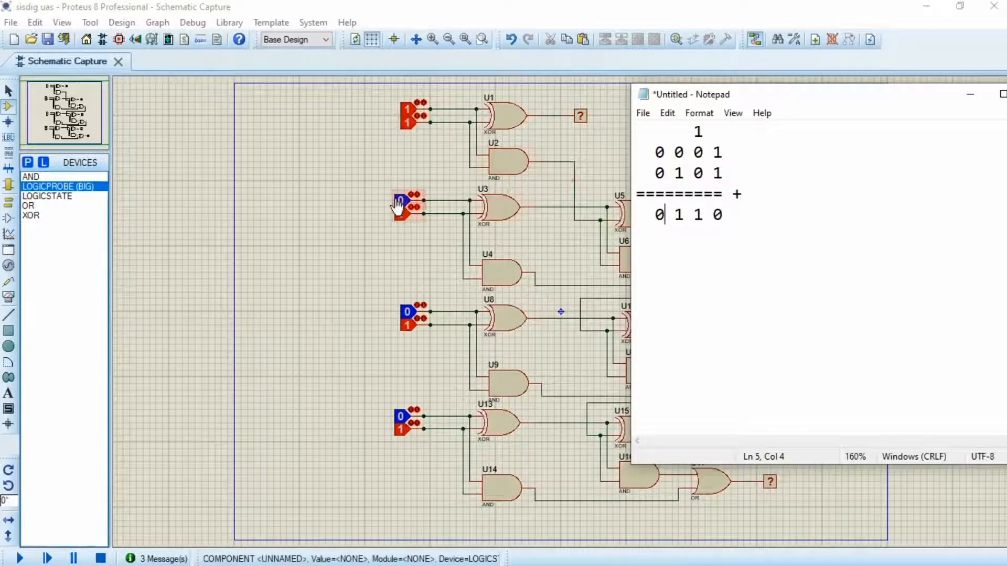
# Set the lower logic states of the U3 and U13 stages in Proteus to 0, following the Notepad operands.
pyautogui.click(401, 220)
pyautogui.click(402, 219)
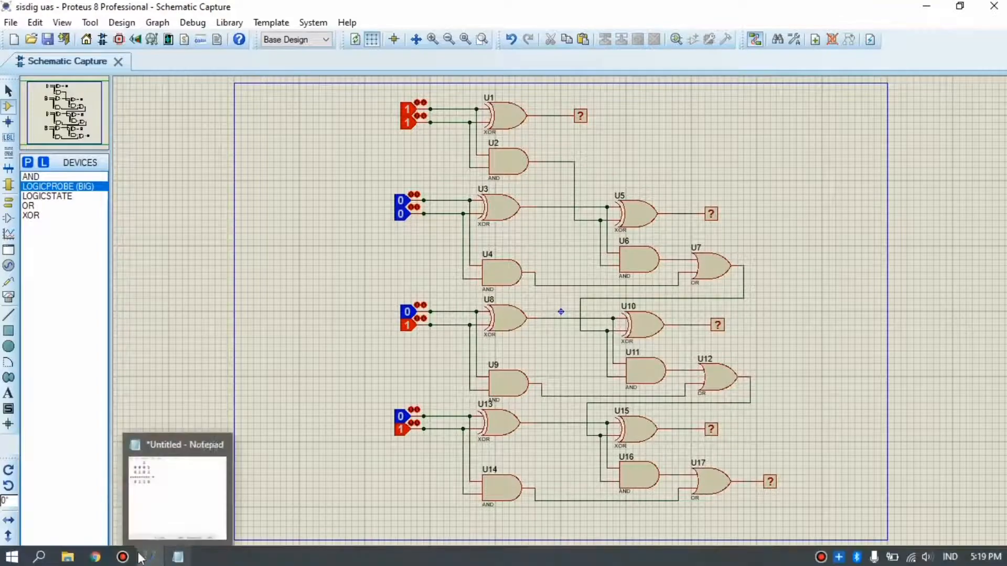
pyautogui.click(178, 557)
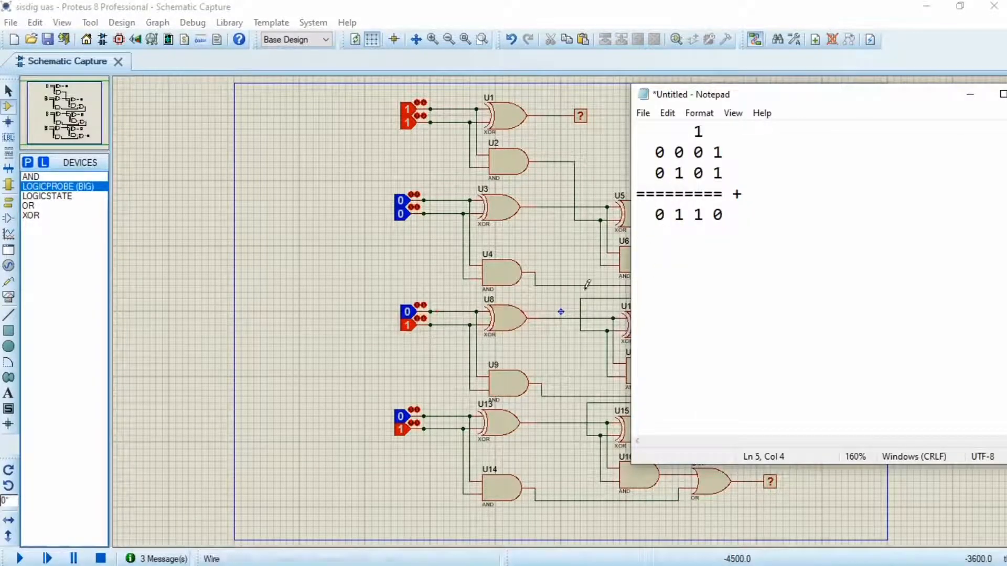
pyautogui.click(400, 432)
pyautogui.click(400, 432)
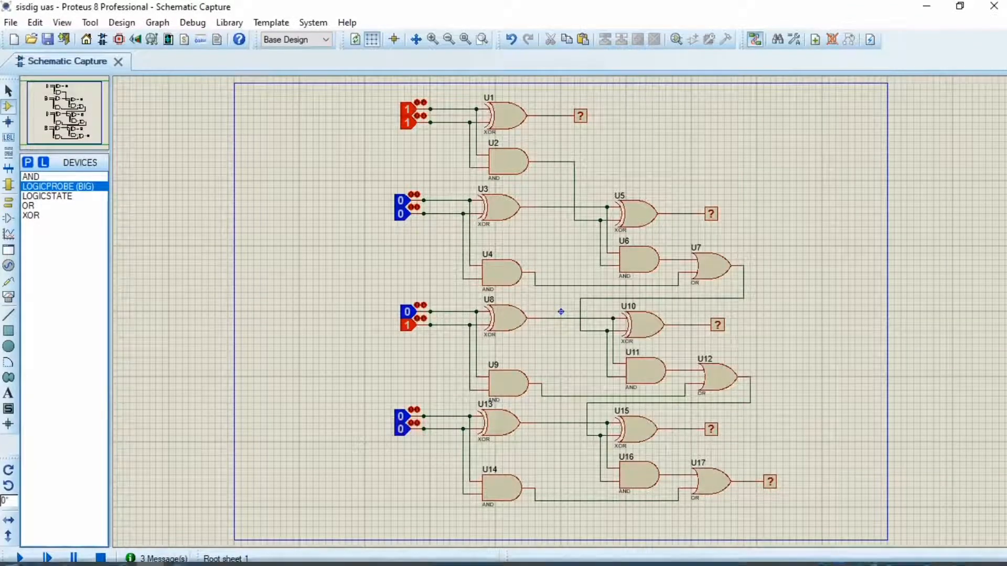
# Run the simulation and compare the probe outputs with the four-bit addition in Notepad.
pyautogui.click(19, 559)
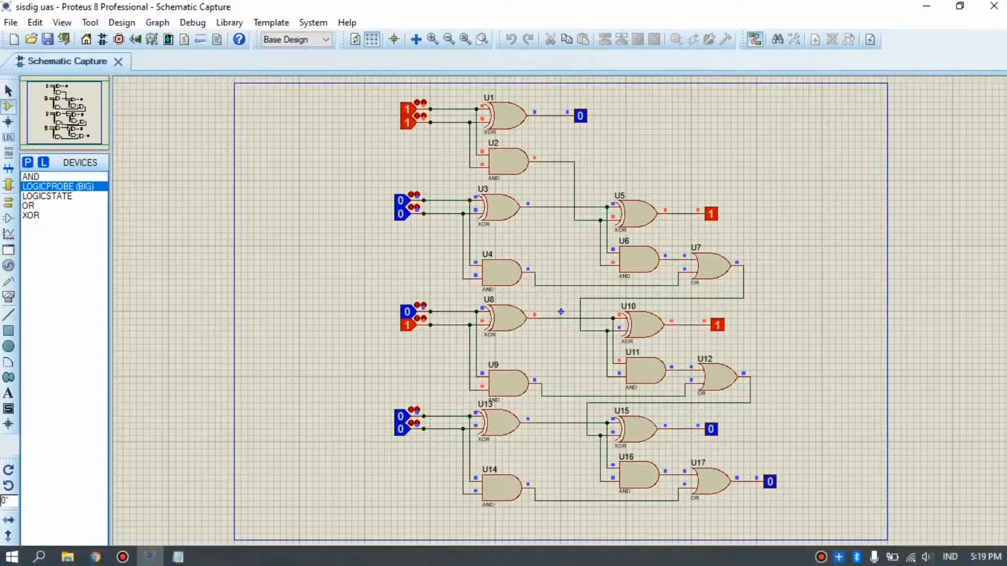
pyautogui.click(178, 557)
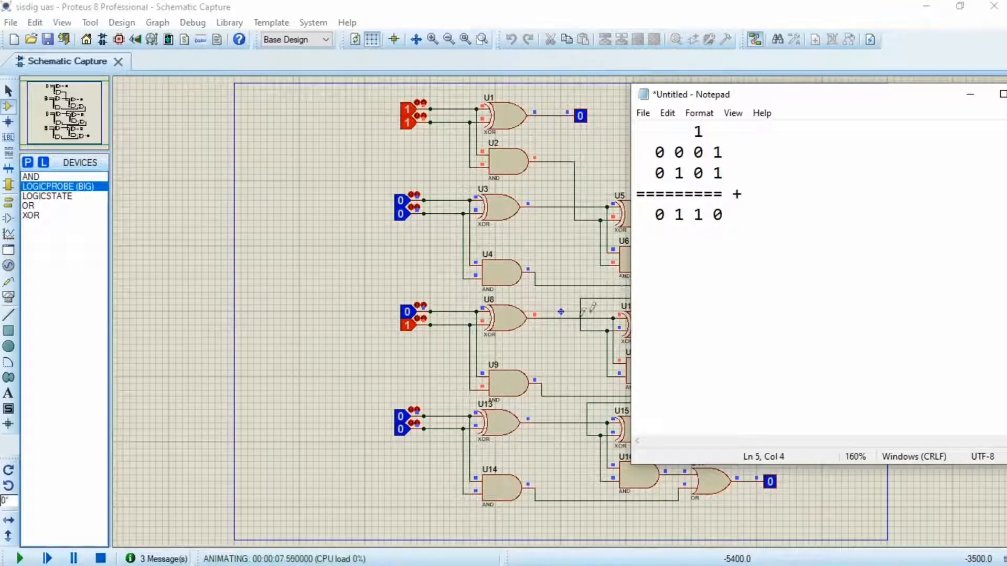
pyautogui.click(421, 393)
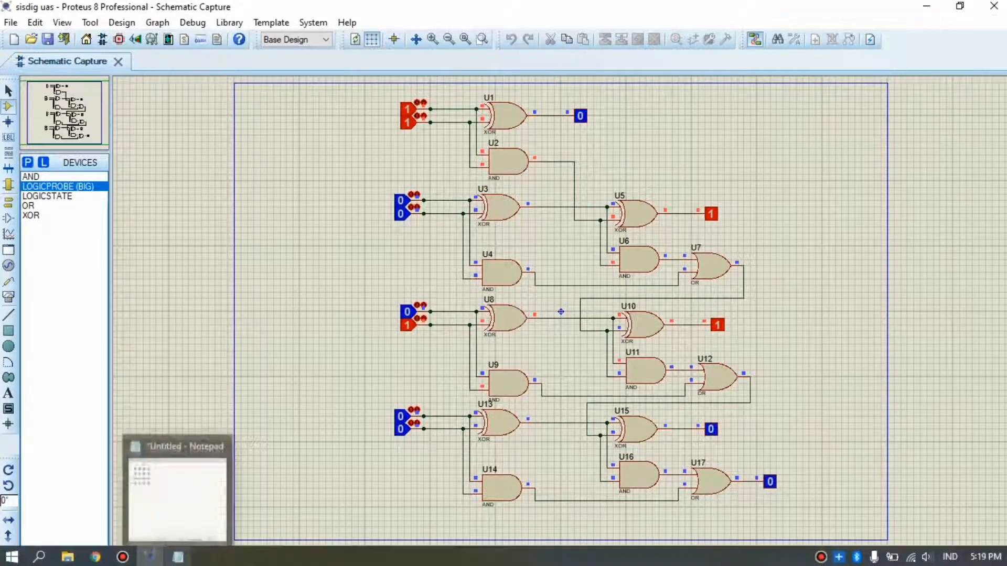
pyautogui.moveTo(157, 558)
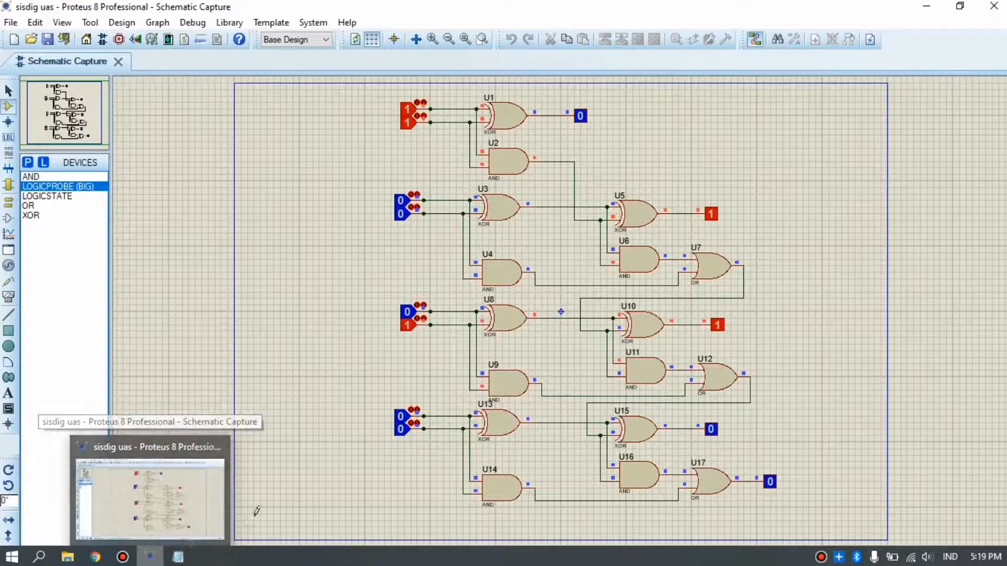
# Stop the simulation and replace the stages' paired logic states with a horizontal row of four logic states beside U1.
pyautogui.press('Escape')
pyautogui.click(47, 195)
pyautogui.click(425, 107)
pyautogui.click(392, 108)
pyautogui.click(359, 108)
pyautogui.click(326, 108)
# Place a second horizontal row of four logic states beside U8, aligned under the first row.
pyautogui.click(416, 311)
pyautogui.moveTo(417, 312); pyautogui.dragTo(429, 312)
pyautogui.rightClick(399, 303)
pyautogui.click(384, 313)
pyautogui.click(384, 313)
pyautogui.click(397, 313)
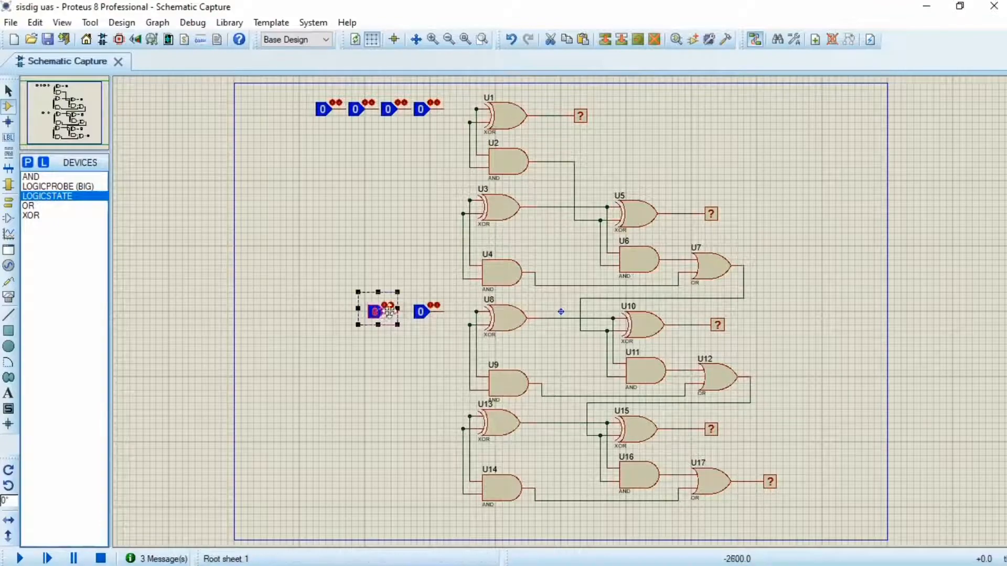
pyautogui.click(364, 313)
pyautogui.click(331, 313)
# Wire three logic states of the upper row, starting with the one nearest U1, to the first inputs of U1, U3 and U8.
pyautogui.click(444, 109)
pyautogui.click(476, 109)
pyautogui.click(470, 200)
pyautogui.click(411, 109)
pyautogui.click(476, 312)
pyautogui.click(378, 109)
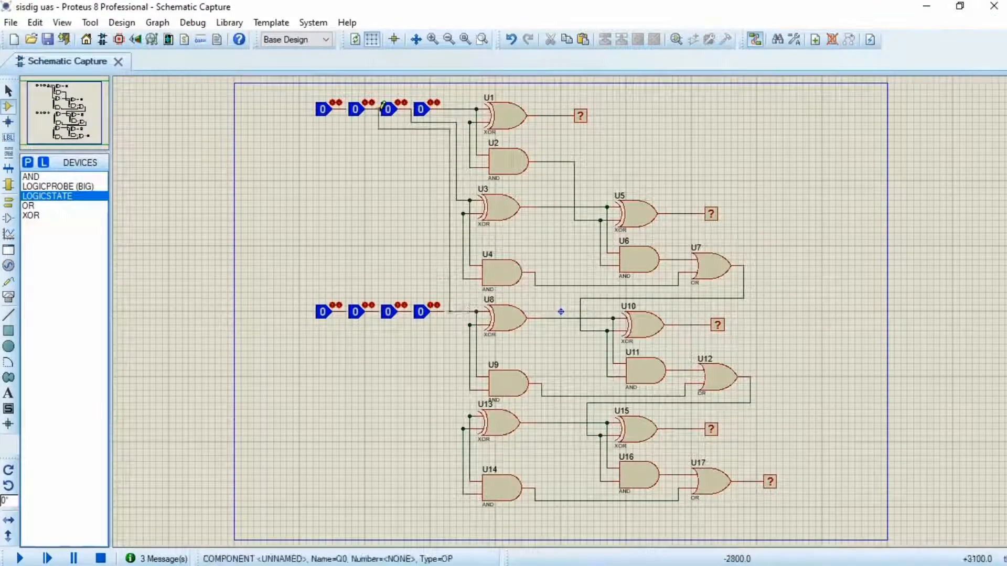
# Shift the lower logic-state row slightly away from U8 and wire the last upper-row state to U13's first input.
pyautogui.moveTo(246, 279); pyautogui.dragTo(449, 330)
pyautogui.moveTo(355, 312); pyautogui.dragTo(342, 313)
pyautogui.click(469, 416)
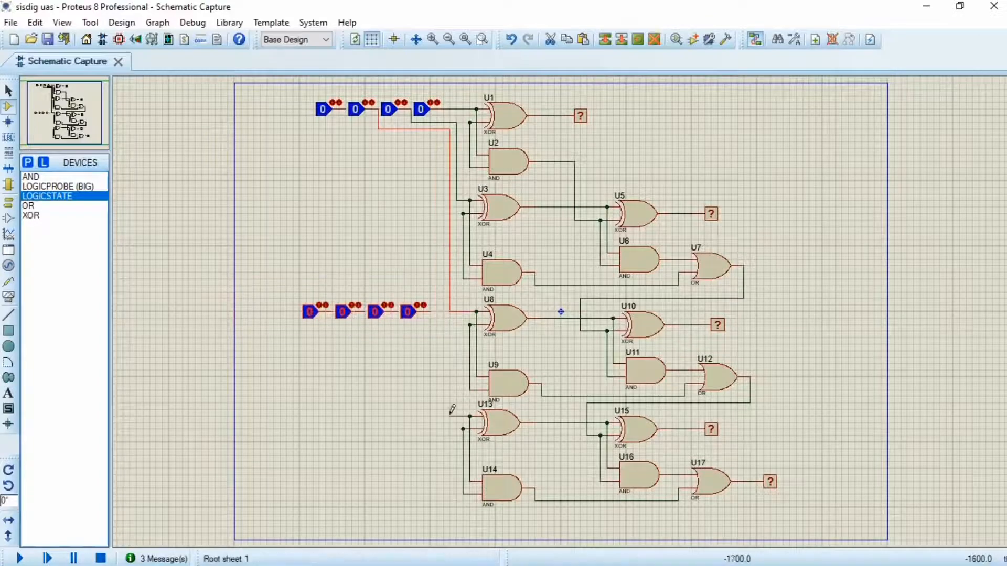
pyautogui.click(345, 109)
# Wire the four logic states of the lower row to the second inputs of U1, U3, U8 and U13.
pyautogui.click(430, 311)
pyautogui.click(470, 142)
pyautogui.click(397, 311)
pyautogui.click(463, 214)
pyautogui.click(365, 312)
pyautogui.click(469, 325)
pyautogui.click(332, 312)
pyautogui.click(463, 428)
# Move U1's logic probe out near the sheet's far edge and delete the probes on U5, U10, U15 and U17.
pyautogui.click(580, 115)
pyautogui.moveTo(581, 115); pyautogui.dragTo(836, 115)
pyautogui.moveTo(732, 234); pyautogui.dragTo(678, 183)
pyautogui.press('Delete')
pyautogui.moveTo(744, 350); pyautogui.dragTo(685, 307)
pyautogui.press('Delete')
pyautogui.moveTo(751, 455); pyautogui.dragTo(691, 414)
pyautogui.press('Delete')
pyautogui.press('Delete')
# Place four more LOGICPROBE (BIG) probes in a horizontal row beside U1's probe.
pyautogui.click(78, 187)
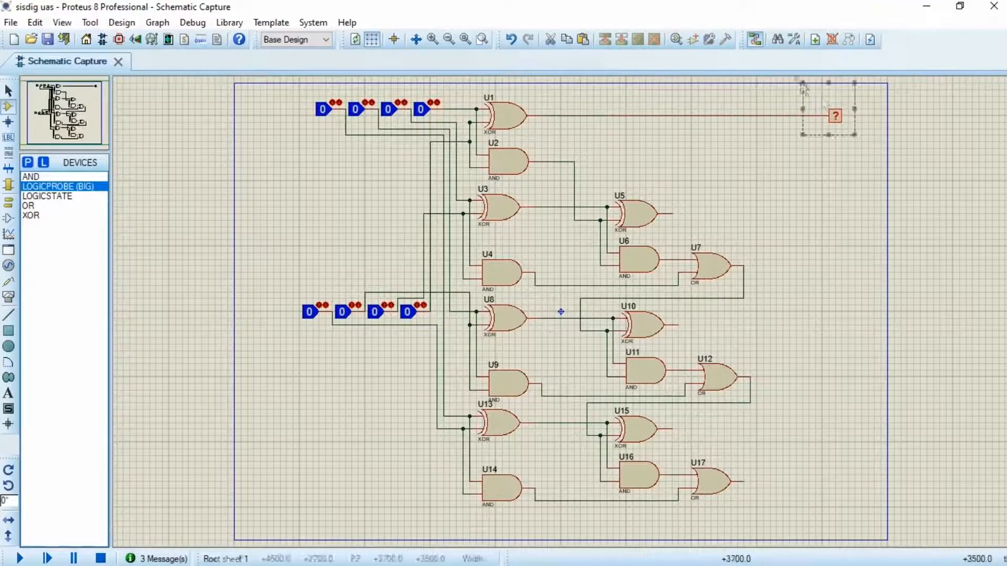
pyautogui.click(803, 115)
pyautogui.click(770, 115)
pyautogui.click(705, 115)
pyautogui.click(737, 115)
# Wire the outputs of U5 and U10 to the two probes beside U1's probe.
pyautogui.click(786, 115)
pyautogui.click(672, 214)
pyautogui.click(750, 116)
pyautogui.click(679, 325)
# Move the U7 OR gate farther from U6 and tidy U10's output wire to make room for the probe wires.
pyautogui.moveTo(751, 311); pyautogui.dragTo(679, 233)
pyautogui.moveTo(708, 266); pyautogui.dragTo(715, 266)
pyautogui.moveTo(685, 214); pyautogui.dragTo(678, 214)
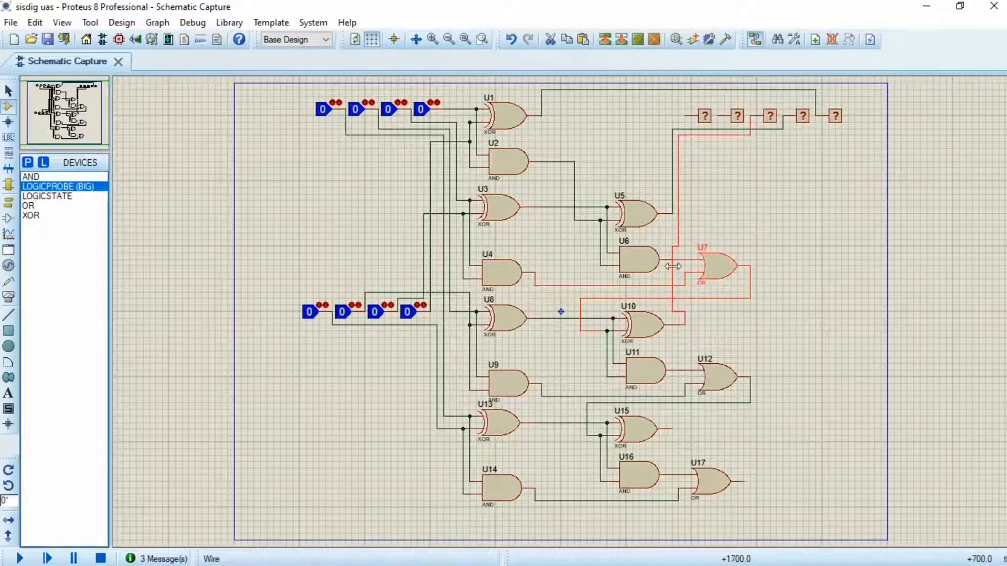
pyautogui.moveTo(672, 268); pyautogui.dragTo(679, 268)
pyautogui.moveTo(777, 325); pyautogui.dragTo(685, 221)
pyautogui.moveTo(705, 264); pyautogui.dragTo(718, 264)
pyautogui.click(724, 344)
pyautogui.hotkey('ctrl', 'z')
pyautogui.moveTo(711, 338); pyautogui.dragTo(681, 299)
pyautogui.hotkey('ctrl', 'z')
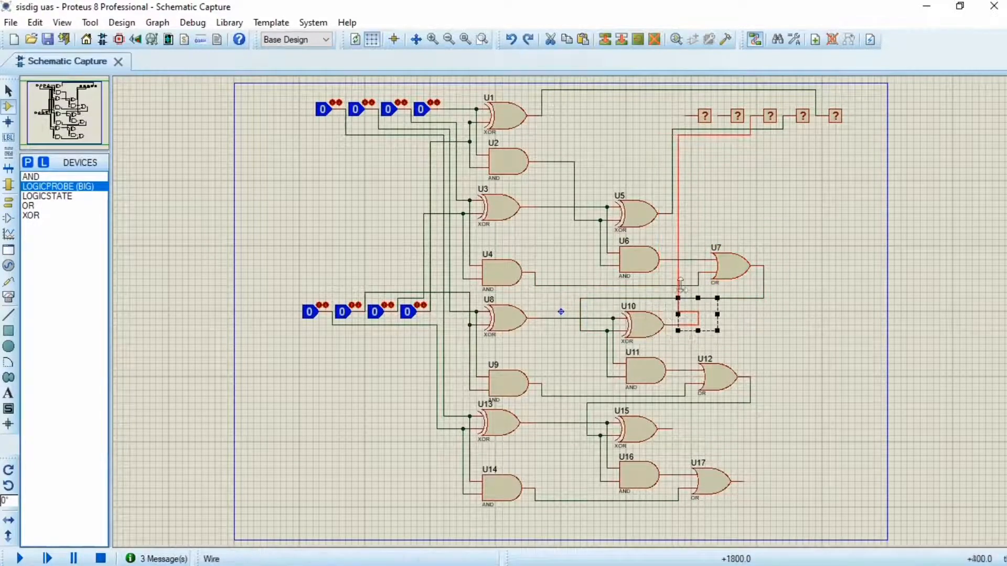
# Wire the outputs of U15 and U17 to the two remaining probes and run the simulation.
pyautogui.moveTo(756, 148); pyautogui.dragTo(737, 109)
pyautogui.click(718, 115)
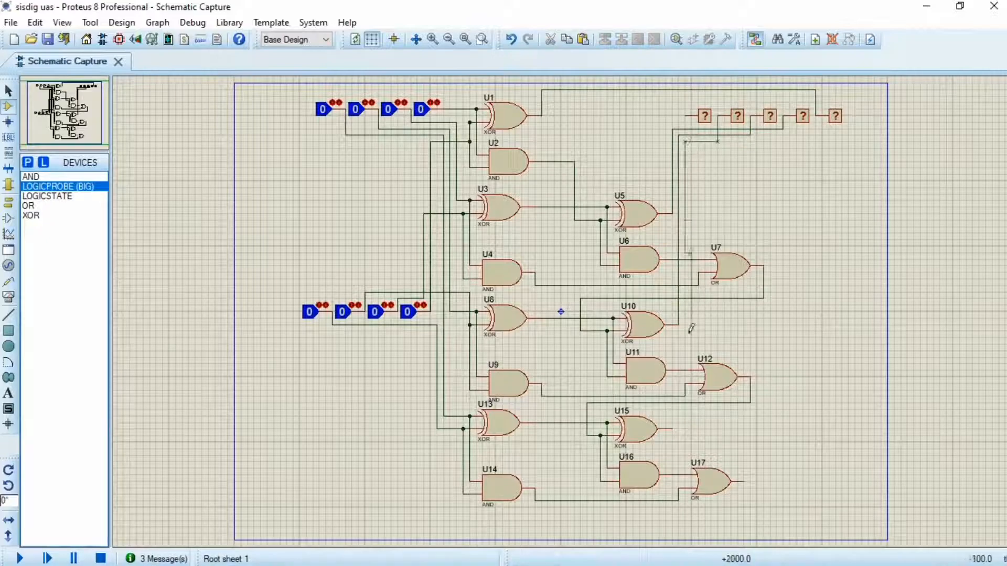
pyautogui.click(673, 429)
pyautogui.click(685, 115)
pyautogui.click(743, 480)
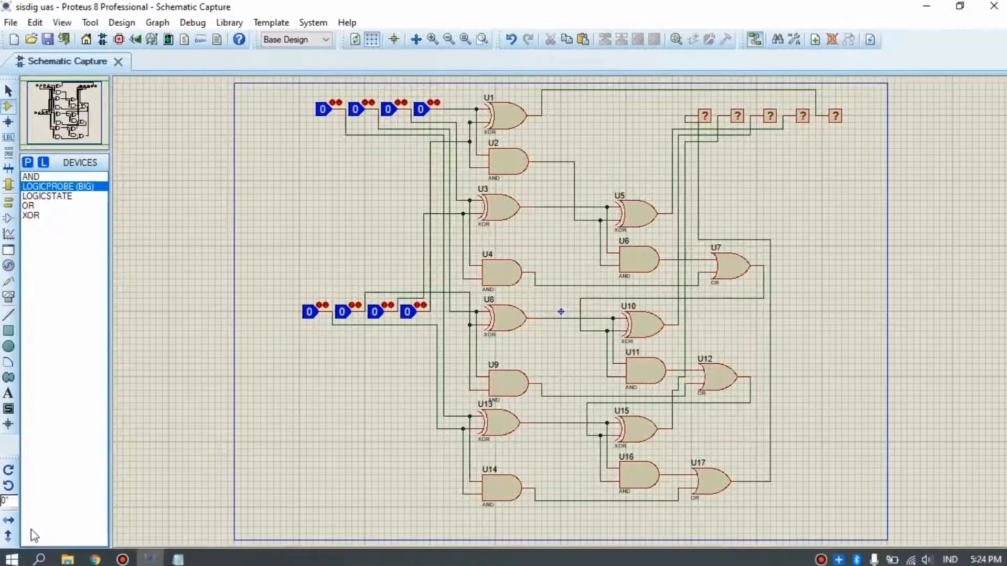
pyautogui.click(20, 558)
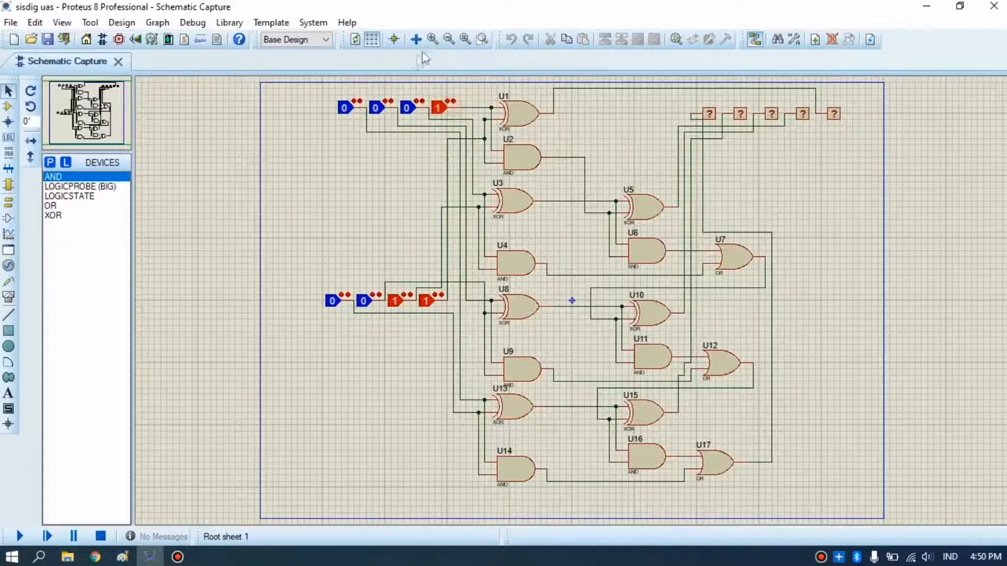
# Place four OR gates outside the sheet's upper-left corner, with two stacked gates followed by two gates in line.
pyautogui.click(449, 40)
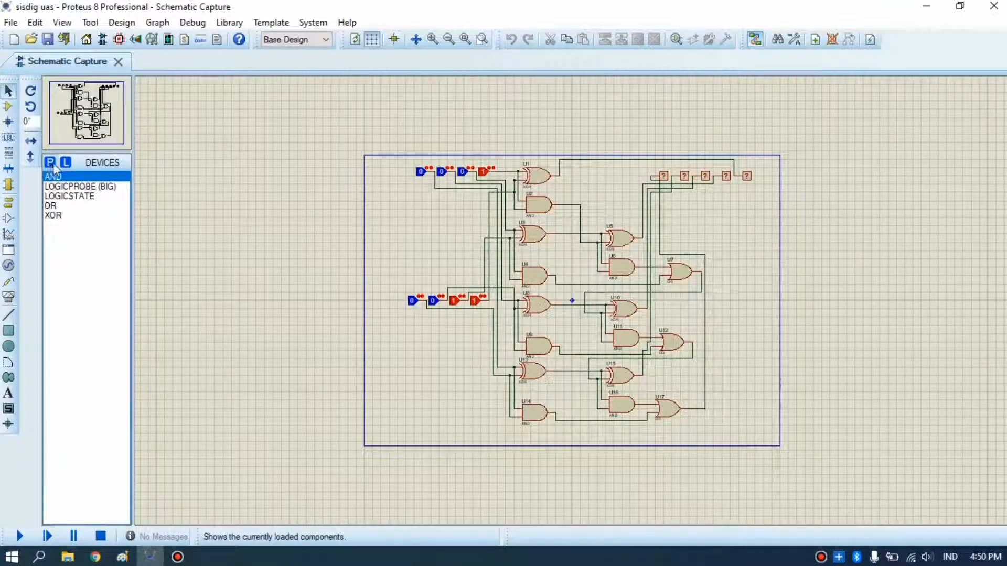
pyautogui.click(59, 207)
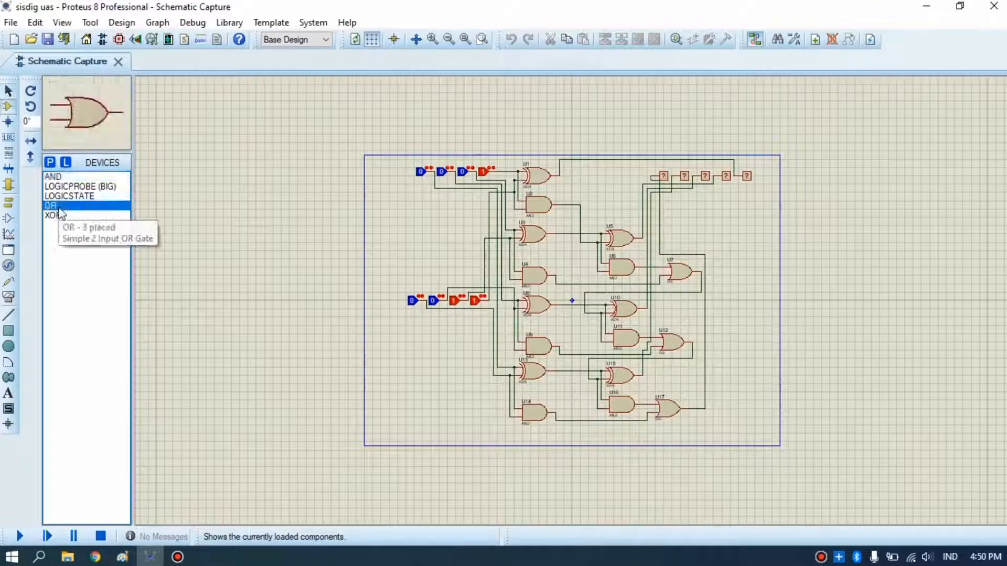
pyautogui.click(313, 157)
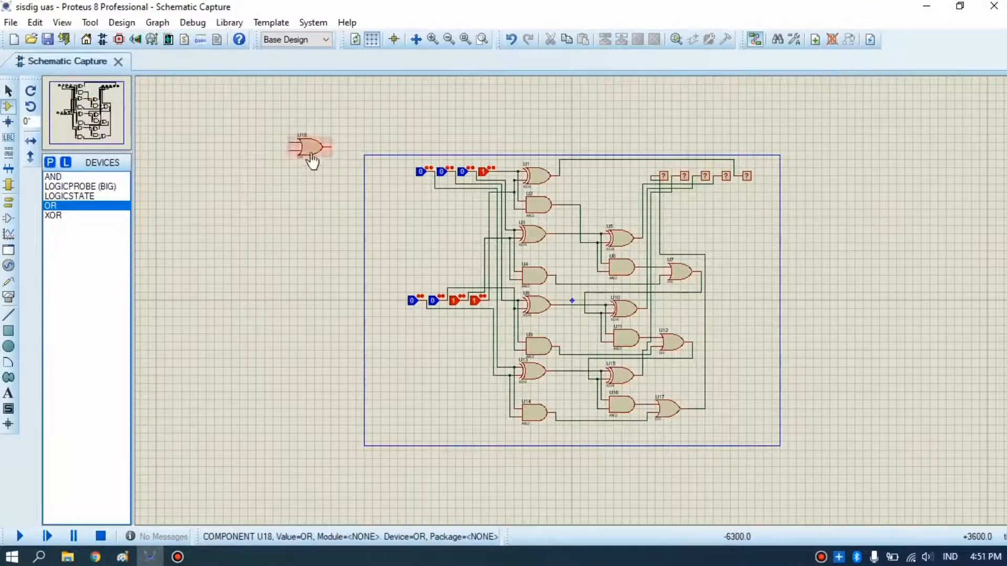
pyautogui.click(355, 155)
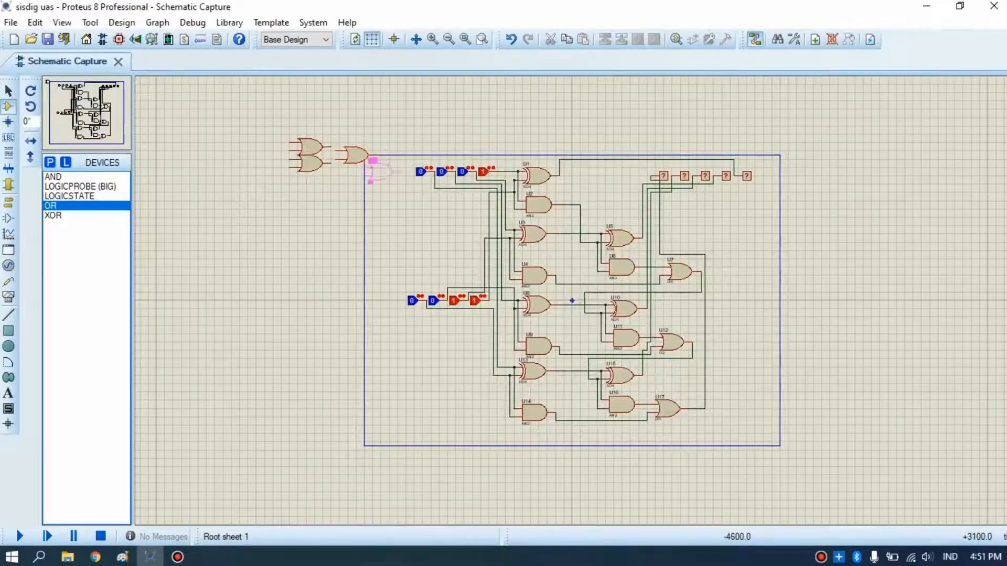
pyautogui.doubleClick(398, 165)
pyautogui.moveTo(414, 182); pyautogui.dragTo(263, 117)
pyautogui.moveTo(315, 157); pyautogui.dragTo(269, 157)
pyautogui.moveTo(400, 164); pyautogui.dragTo(357, 160)
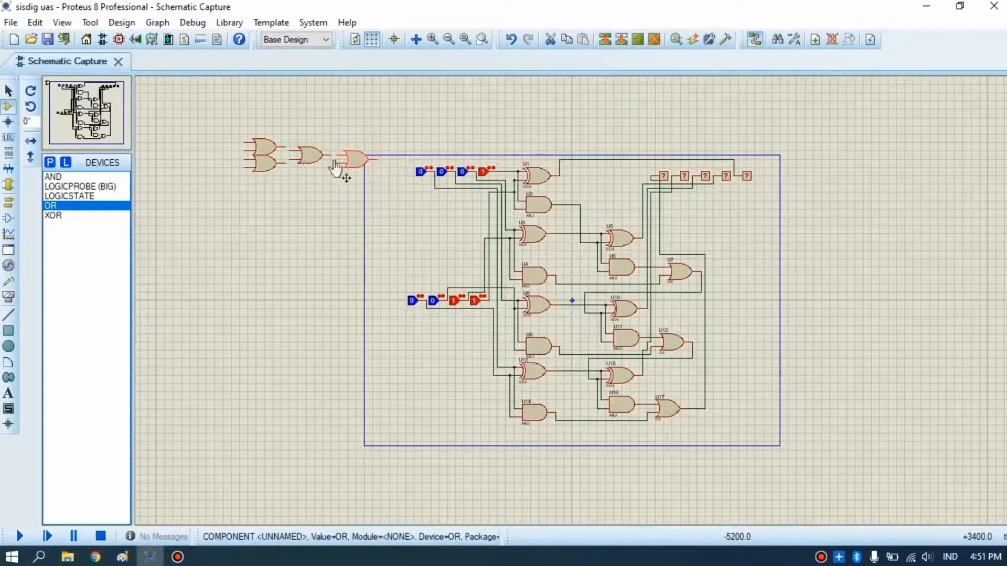
# Place a second group of three OR gates below the first, with two stacked gates followed by a third.
pyautogui.click(268, 200)
pyautogui.click(265, 198)
pyautogui.click(266, 214)
pyautogui.click(265, 214)
pyautogui.doubleClick(266, 215)
pyautogui.press('Escape')
pyautogui.click(306, 206)
pyautogui.doubleClick(306, 206)
pyautogui.press('Escape')
# Copy the three-gate OR group, paste it below as a third group, and place a single OR gate underneath.
pyautogui.moveTo(348, 246); pyautogui.dragTo(224, 180)
pyautogui.rightClick(307, 212)
pyautogui.click(349, 369)
pyautogui.rightClick(302, 293)
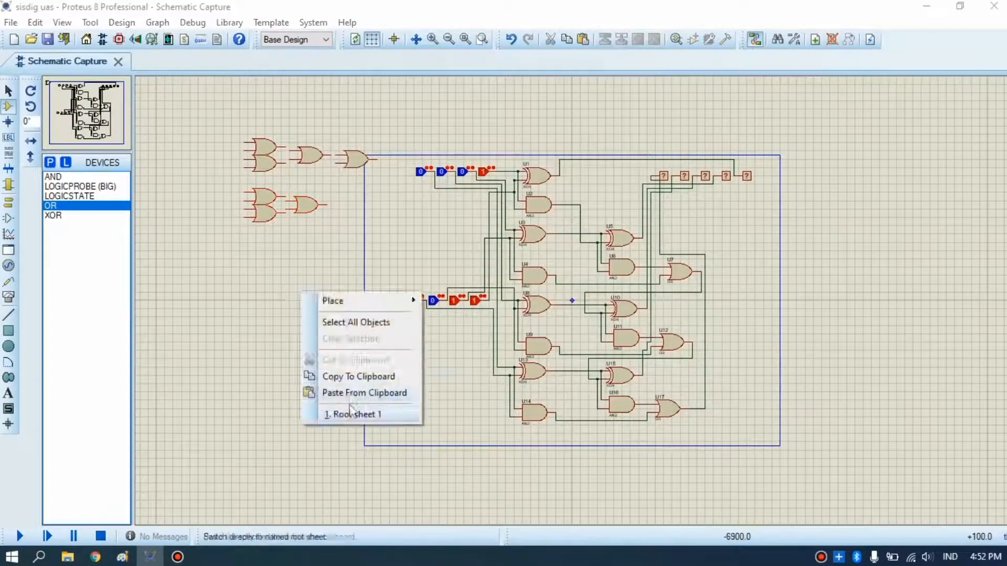
pyautogui.click(350, 393)
pyautogui.click(286, 248)
pyautogui.click(264, 284)
pyautogui.doubleClick(262, 285)
pyautogui.press('Escape')
# Move the second and third OR groups and the single OR gate up so they stack closely below the first group.
pyautogui.moveTo(349, 227); pyautogui.dragTo(229, 181)
pyautogui.moveTo(306, 205); pyautogui.dragTo(306, 193)
pyautogui.click(352, 272)
pyautogui.moveTo(351, 274); pyautogui.dragTo(231, 213)
pyautogui.moveTo(306, 259)
pyautogui.mouseDown()
pyautogui.moveTo(334, 303)
pyautogui.moveTo(305, 243)
pyautogui.mouseUp()
pyautogui.click(338, 299)
pyautogui.moveTo(232, 263); pyautogui.dragTo(323, 329)
pyautogui.moveTo(261, 284); pyautogui.dragTo(261, 259)
# Move the lower OR gates down slightly and extend the last first-group OR gate's free input to a wire end below the group.
pyautogui.click(310, 177)
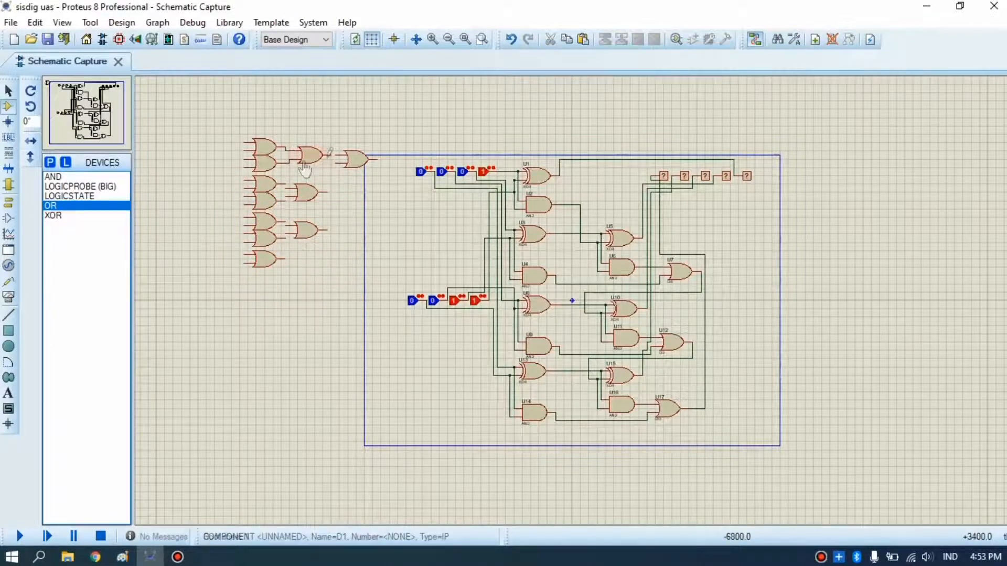
pyautogui.moveTo(334, 168); pyautogui.dragTo(223, 299)
pyautogui.moveTo(261, 208); pyautogui.dragTo(261, 215)
pyautogui.click(315, 177)
pyautogui.click(336, 163)
pyautogui.doubleClick(244, 176)
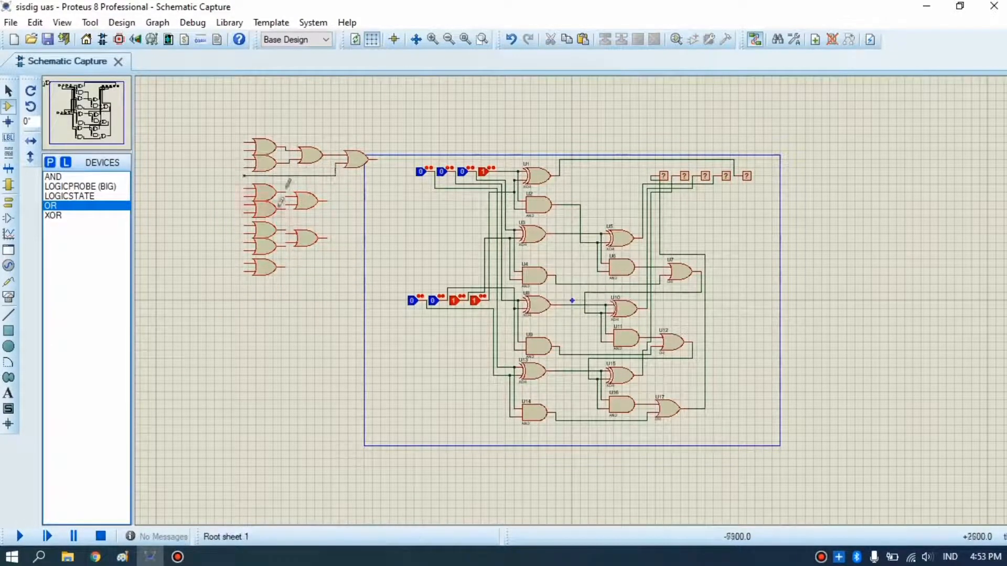
# Place a logic state in the empty area beside the OR gates and rotate it to point downward.
pyautogui.middleClick(290, 267)
pyautogui.click(440, 347)
pyautogui.click(94, 196)
pyautogui.doubleClick(221, 197)
pyautogui.moveTo(262, 234); pyautogui.dragTo(184, 154)
pyautogui.rightClick(239, 197)
pyautogui.click(292, 172)
# Paste copies of the rotated logic state side by side into a row of ten and move the row beside the OR gates.
pyautogui.rightClick(287, 206)
pyautogui.click(340, 305)
pyautogui.click(252, 196)
pyautogui.rightClick(317, 221)
pyautogui.click(362, 321)
pyautogui.click(261, 195)
pyautogui.rightClick(290, 216)
pyautogui.click(338, 316)
pyautogui.click(270, 196)
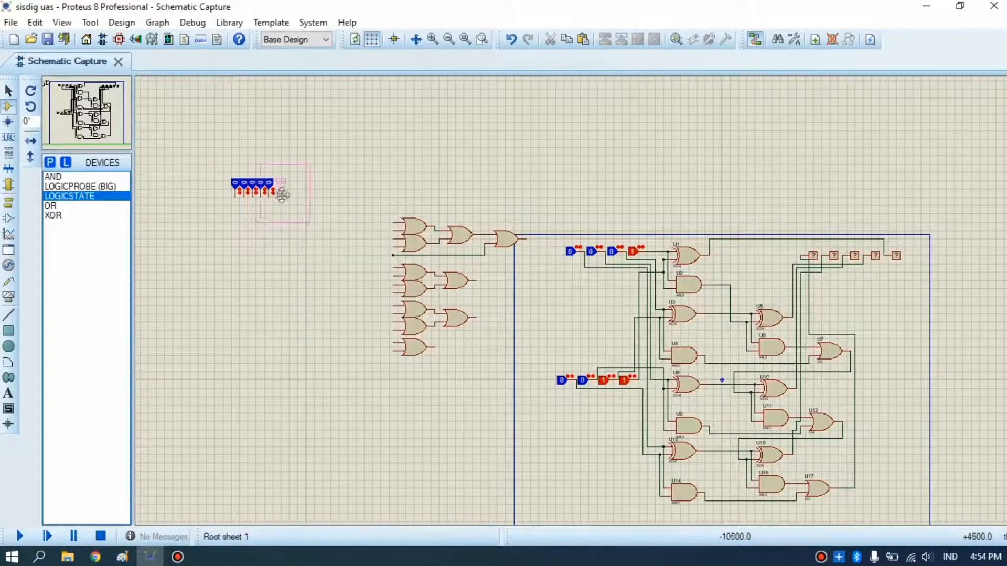
pyautogui.click(278, 195)
pyautogui.rightClick(303, 226)
pyautogui.click(351, 325)
pyautogui.click(286, 196)
pyautogui.rightClick(327, 221)
pyautogui.click(374, 321)
pyautogui.click(295, 196)
pyautogui.rightClick(312, 209)
pyautogui.rightClick(338, 188)
pyautogui.click(386, 286)
pyautogui.click(312, 195)
pyautogui.moveTo(335, 210); pyautogui.dragTo(211, 143)
pyautogui.moveTo(299, 178); pyautogui.dragTo(365, 199)
pyautogui.click(366, 246)
# Draw a vertical wire down from each of the ten logic states, ending just below the lowest OR gate.
pyautogui.click(377, 215)
pyautogui.doubleClick(377, 359)
pyautogui.click(368, 215)
pyautogui.doubleClick(352, 359)
pyautogui.click(343, 215)
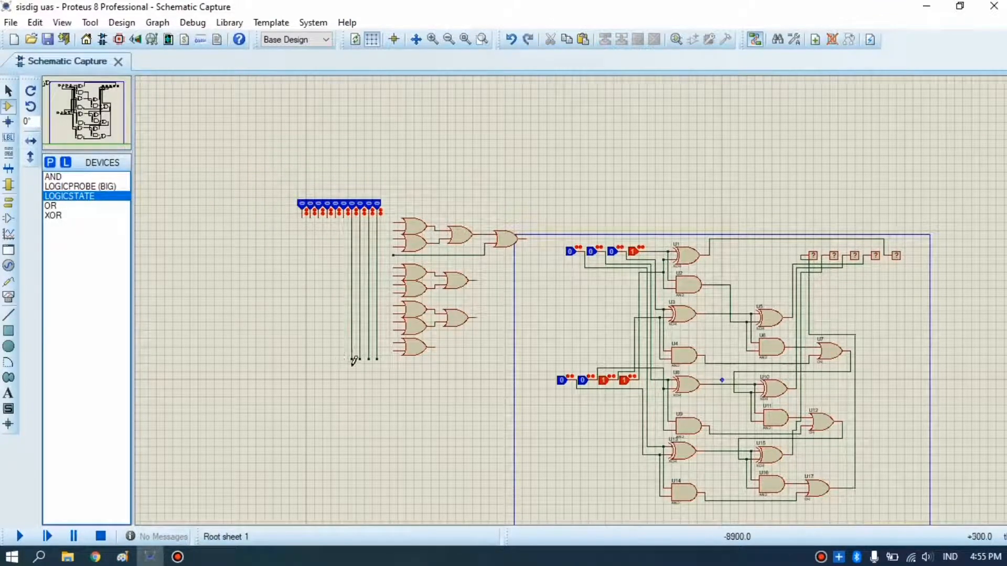
pyautogui.doubleClick(343, 359)
pyautogui.click(335, 215)
pyautogui.doubleClick(335, 360)
pyautogui.click(327, 215)
pyautogui.doubleClick(319, 359)
pyautogui.click(310, 215)
pyautogui.doubleClick(310, 360)
pyautogui.click(302, 215)
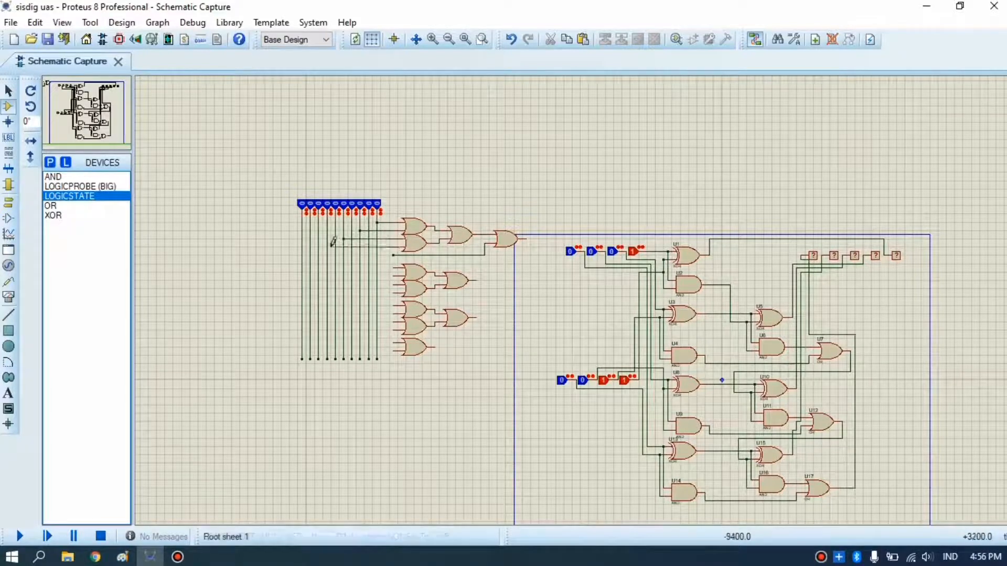
# Wire the inputs of the lower OR groups and the single OR gate to their matching vertical logic-state wires.
pyautogui.click(396, 285)
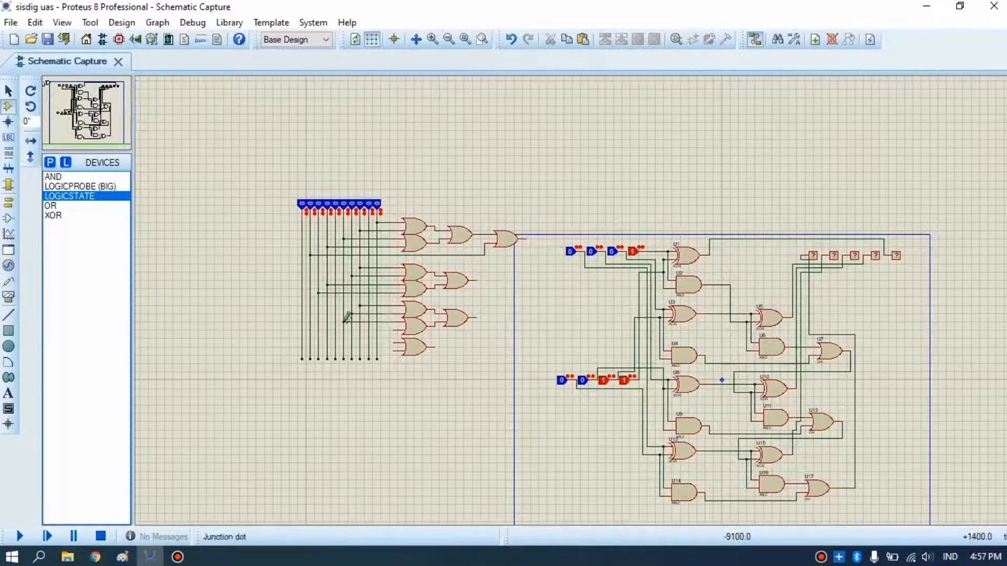
pyautogui.click(335, 331)
pyautogui.click(394, 343)
pyautogui.click(377, 343)
pyautogui.click(394, 351)
pyautogui.click(369, 351)
# Delete both four-state logic-state rows feeding the adder, together with their wires.
pyautogui.moveTo(650, 239); pyautogui.dragTo(653, 273)
pyautogui.click(574, 252)
pyautogui.hotkey('ctrl', 'z')
pyautogui.press('Delete')
pyautogui.press('Delete')
pyautogui.moveTo(636, 399); pyautogui.dragTo(547, 352)
pyautogui.press('Delete')
# Wire the encoder's four outputs to the first-operand inputs of the adder's four XOR/AND input stages.
pyautogui.click(526, 239)
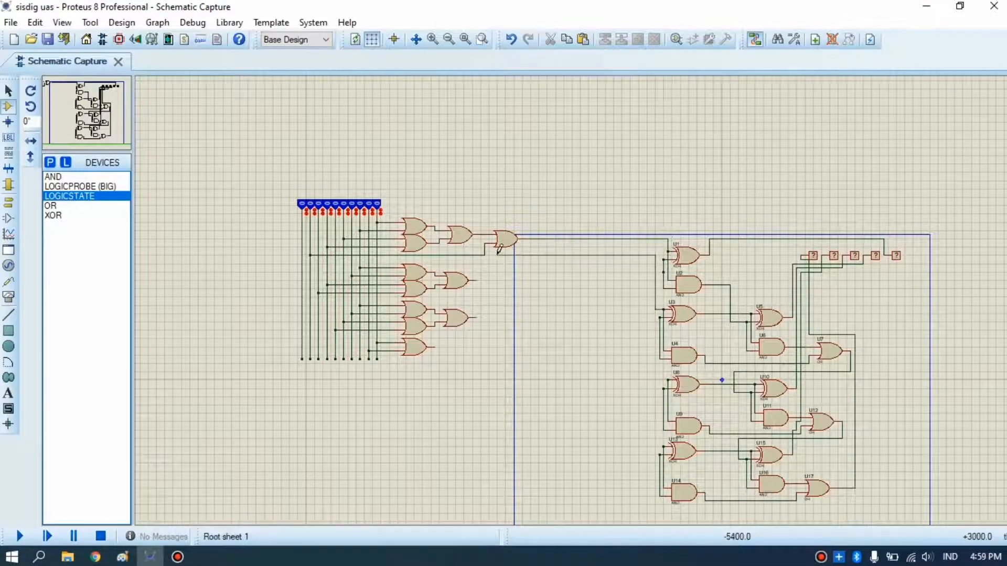
pyautogui.click(476, 280)
pyautogui.click(476, 318)
pyautogui.click(653, 379)
pyautogui.click(659, 448)
pyautogui.click(643, 272)
pyautogui.click(502, 273)
pyautogui.click(434, 347)
# Shift the encoder's top output wire slightly down and place a row of four big logic probes above it.
pyautogui.moveTo(576, 239); pyautogui.dragTo(578, 247)
pyautogui.click(80, 186)
pyautogui.doubleClick(646, 239)
pyautogui.doubleClick(625, 239)
pyautogui.doubleClick(604, 239)
pyautogui.doubleClick(579, 239)
# Connect each of the four probes to its matching encoder output wire.
pyautogui.click(634, 240)
pyautogui.click(635, 247)
pyautogui.click(613, 239)
pyautogui.click(614, 255)
pyautogui.click(592, 240)
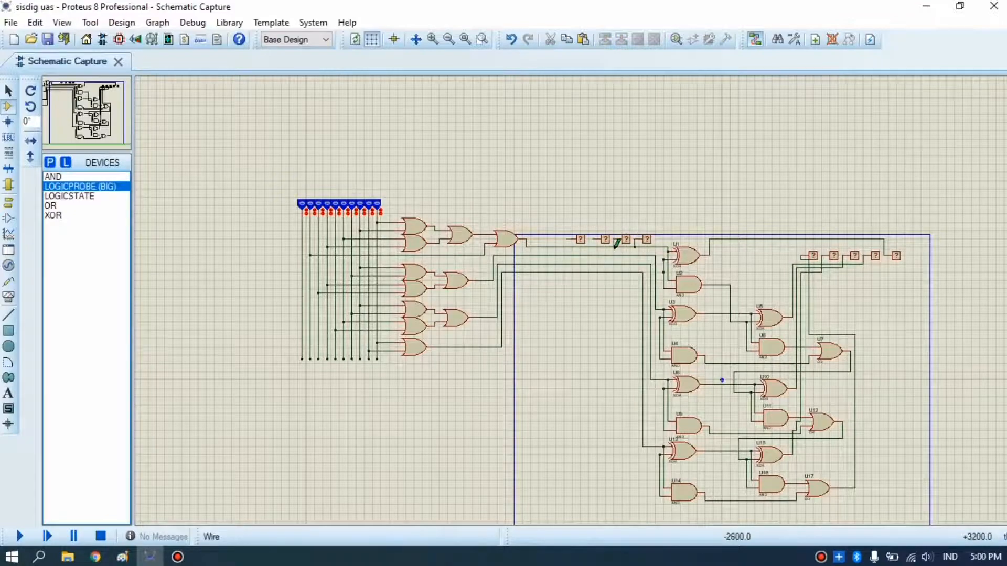
pyautogui.click(593, 264)
pyautogui.click(568, 239)
pyautogui.click(567, 272)
# Copy the complete encoder with its ten logic states and paste it directly below the original.
pyautogui.moveTo(530, 368); pyautogui.dragTo(252, 168)
pyautogui.rightClick(365, 429)
pyautogui.click(426, 234)
pyautogui.hotkey('ctrl', 'v')
pyautogui.click(393, 449)
# Wire the second encoder's four outputs to the second-operand inputs of the adder's four XOR/AND input stages.
pyautogui.click(517, 414)
pyautogui.click(653, 272)
pyautogui.click(469, 455)
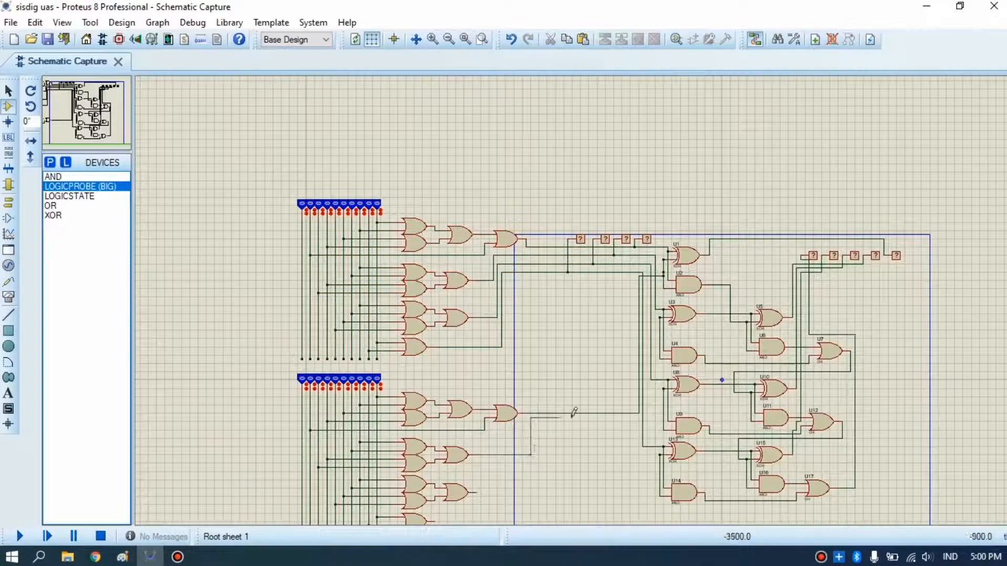
pyautogui.click(664, 319)
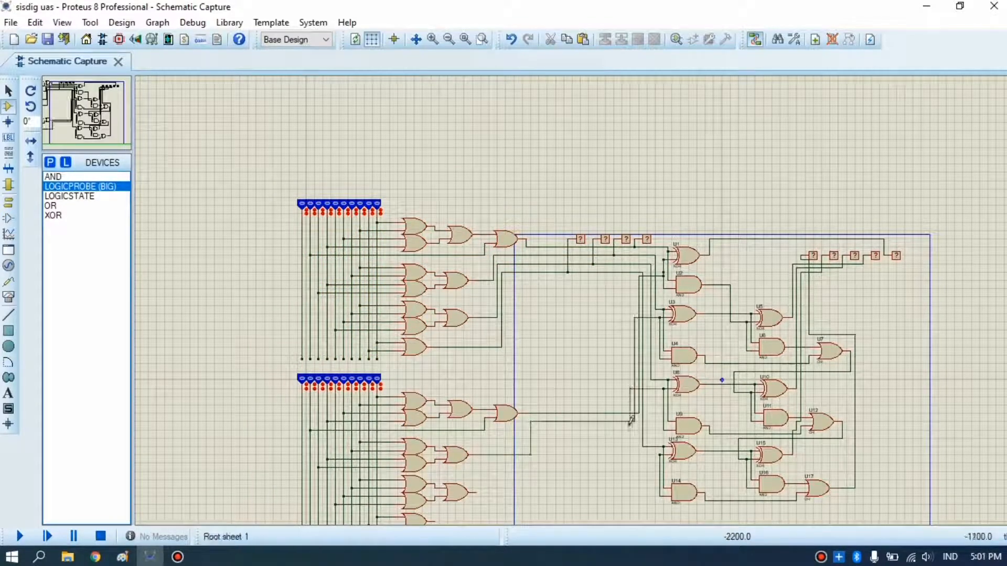
pyautogui.click(476, 492)
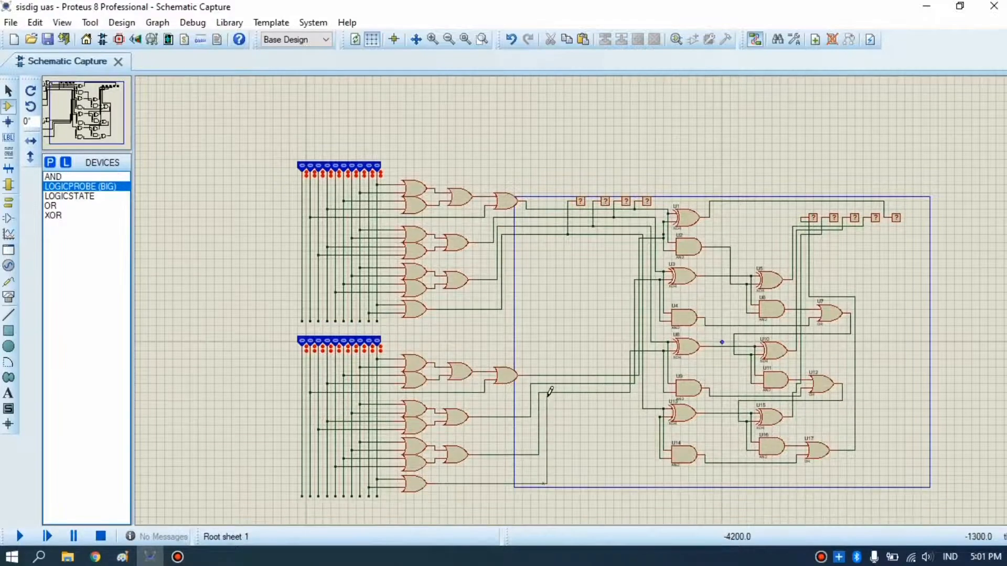
pyautogui.click(662, 413)
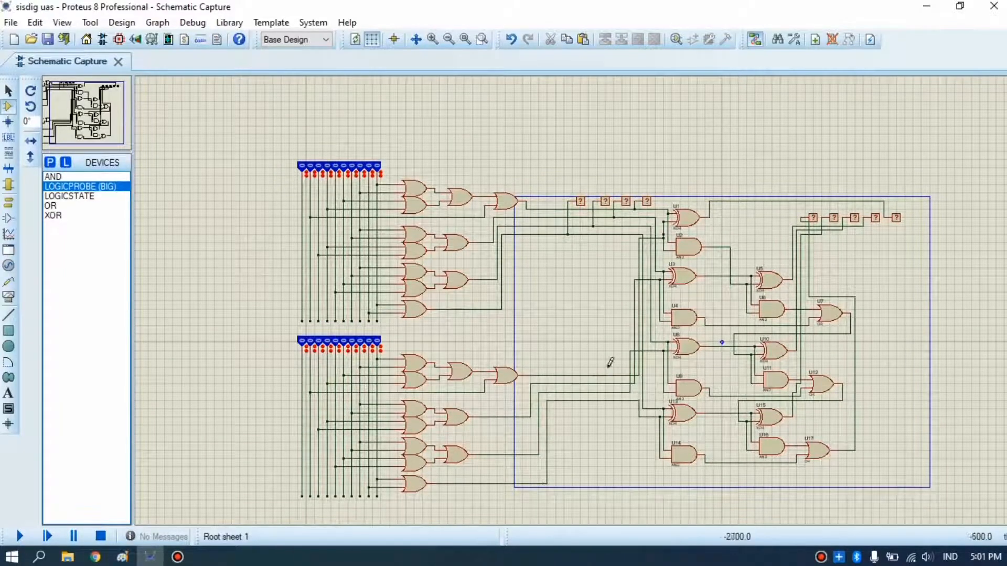
# Place a row of four big logic probes above the second encoder's outputs and connect each to its matching output wire.
pyautogui.click(576, 367)
pyautogui.click(555, 367)
pyautogui.click(555, 367)
pyautogui.click(605, 367)
pyautogui.click(605, 376)
pyautogui.click(585, 367)
pyautogui.click(584, 384)
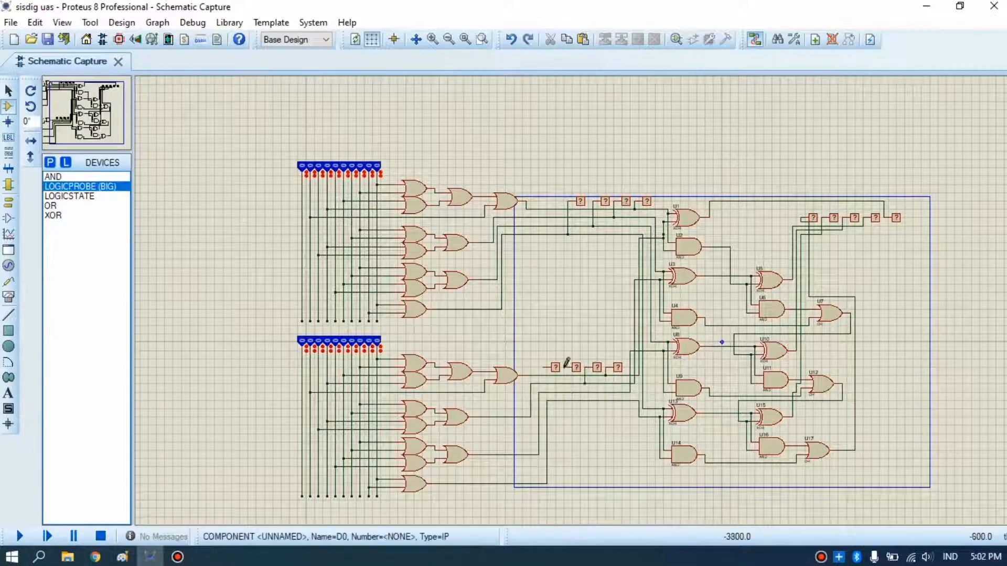
pyautogui.click(547, 401)
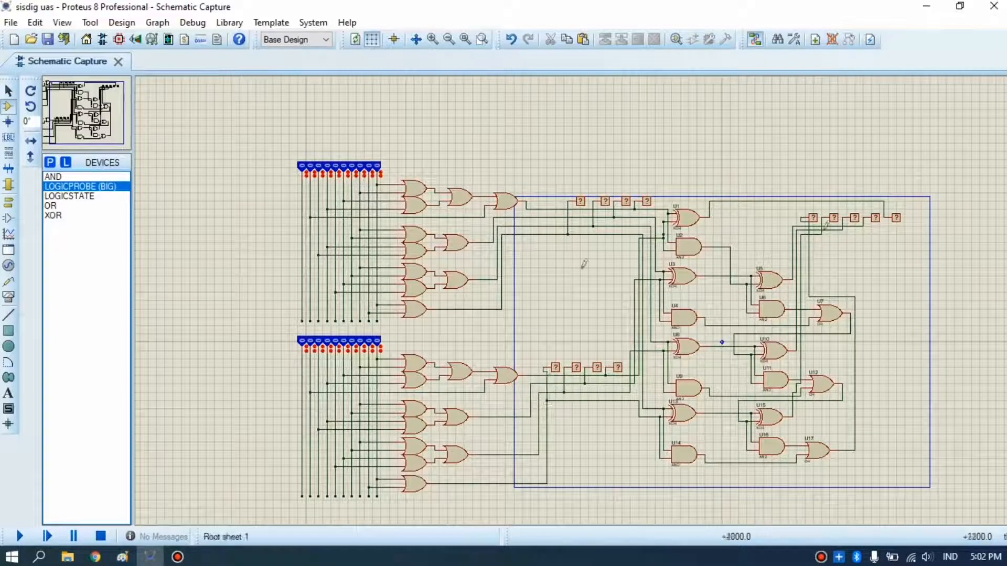
# Run the simulation with input 1 set high on both encoders and check the decimal-to-binary encoder table in Paint.
pyautogui.click(20, 535)
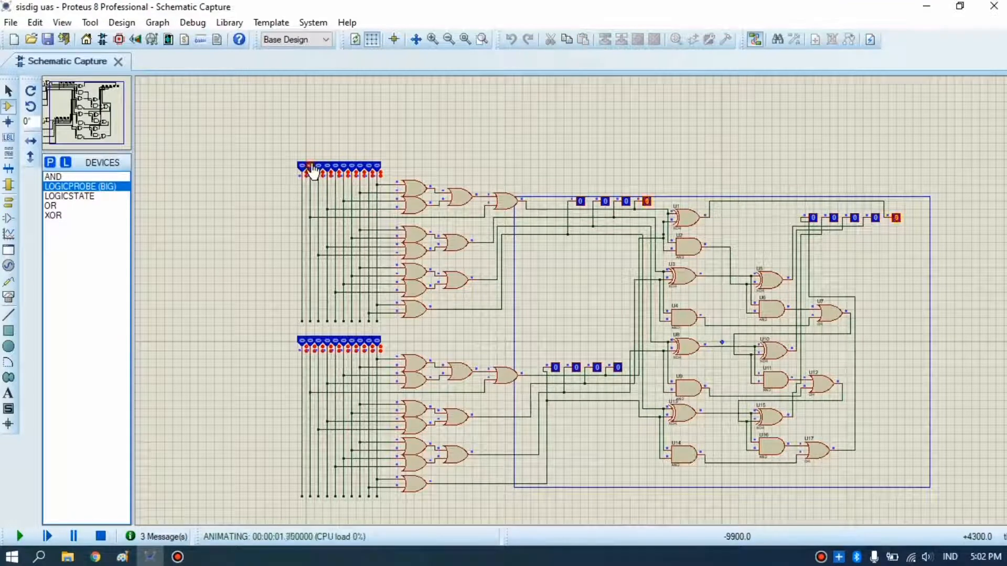
pyautogui.click(313, 346)
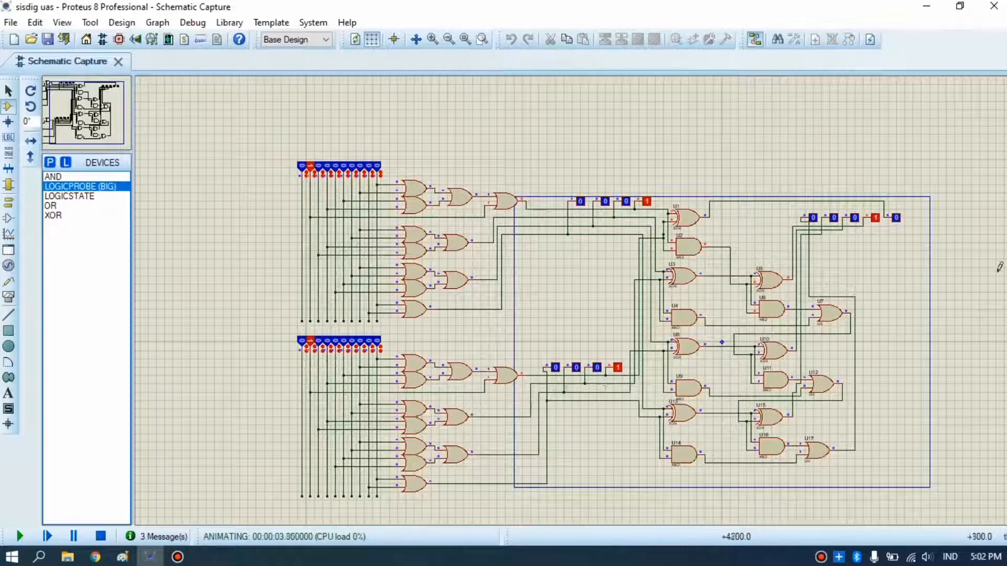
pyautogui.moveTo(169, 562)
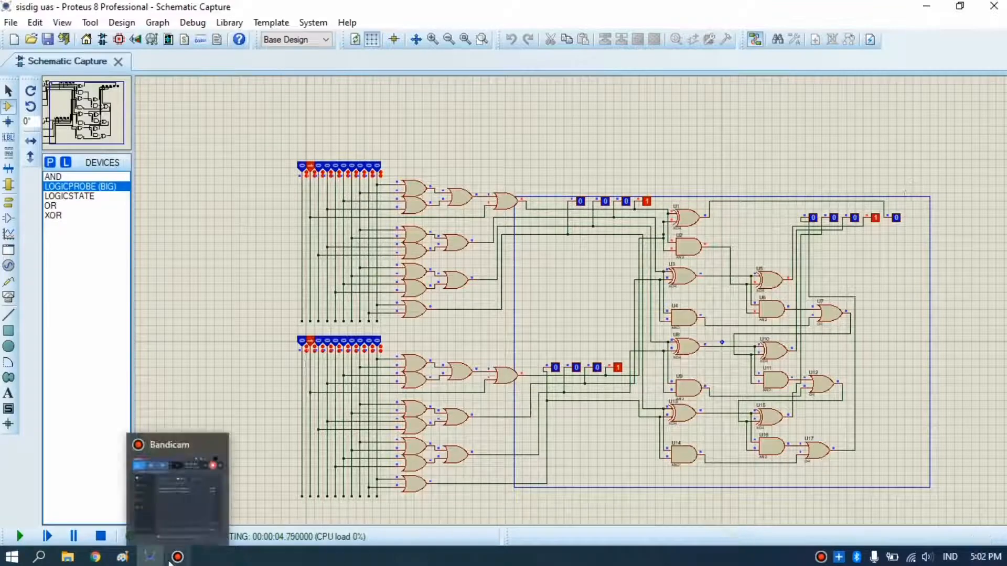
pyautogui.click(134, 560)
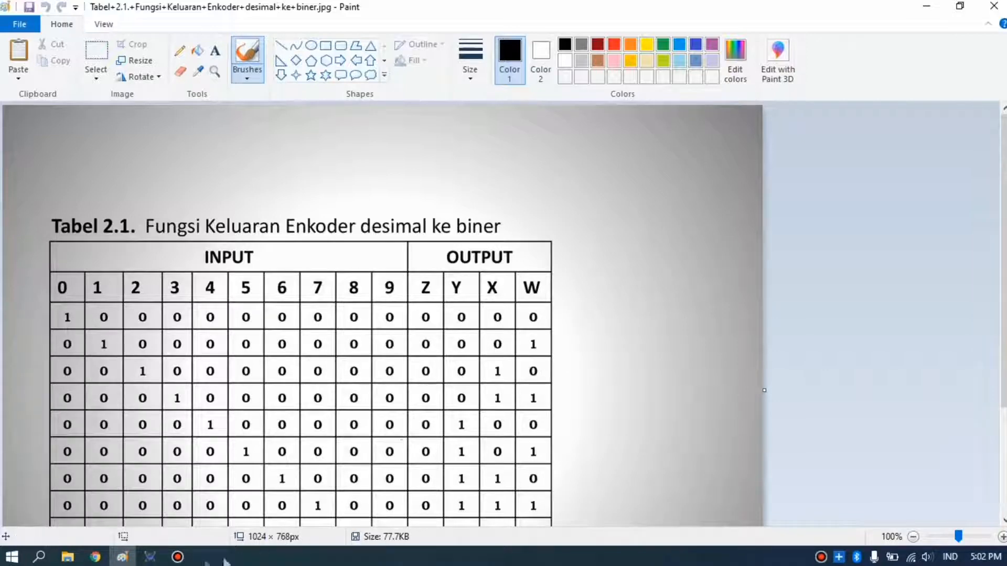
# Return to Proteus, switch the first encoder's active input to 2, and compare the probes with the encoder table in Paint.
pyautogui.click(149, 556)
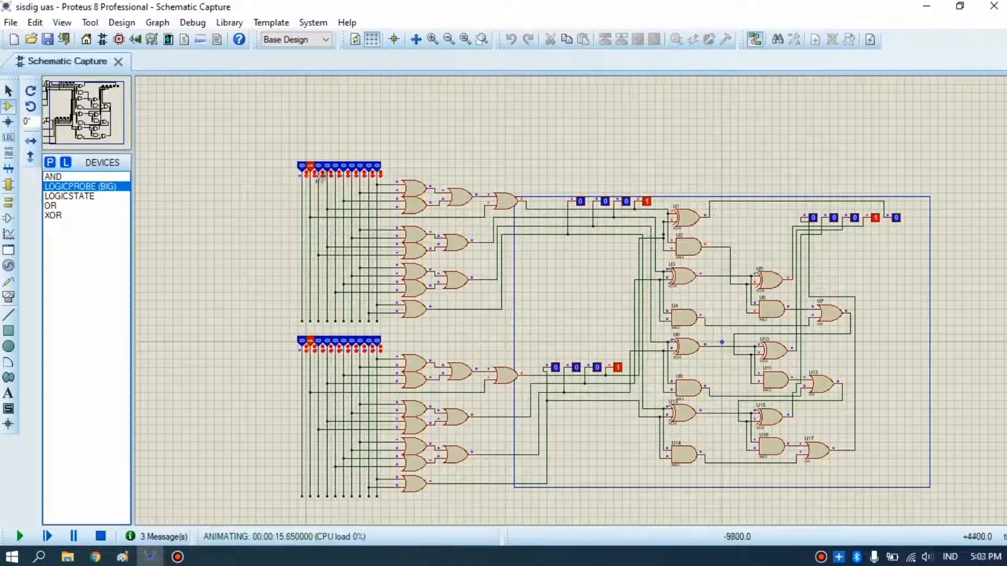
pyautogui.click(310, 167)
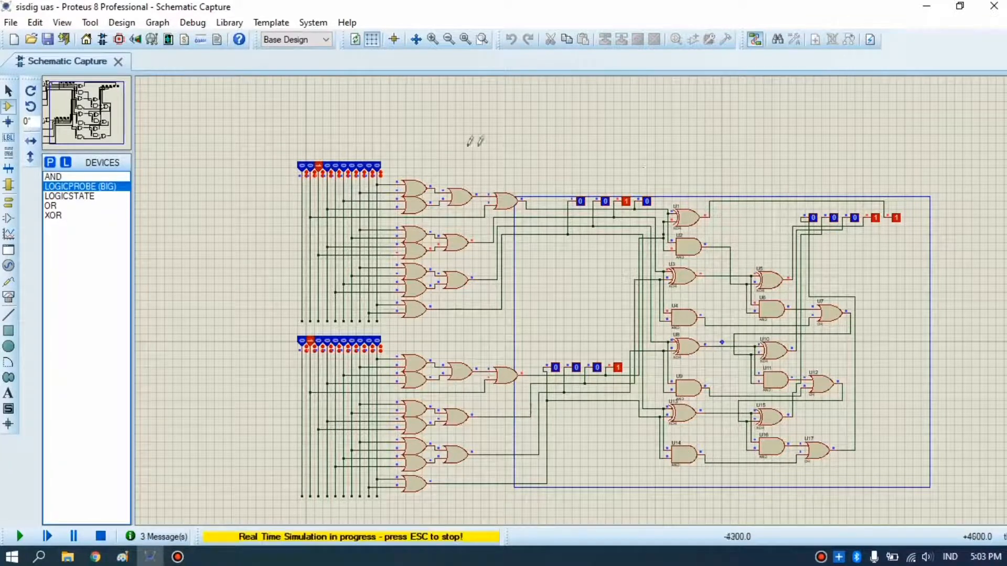
pyautogui.click(121, 558)
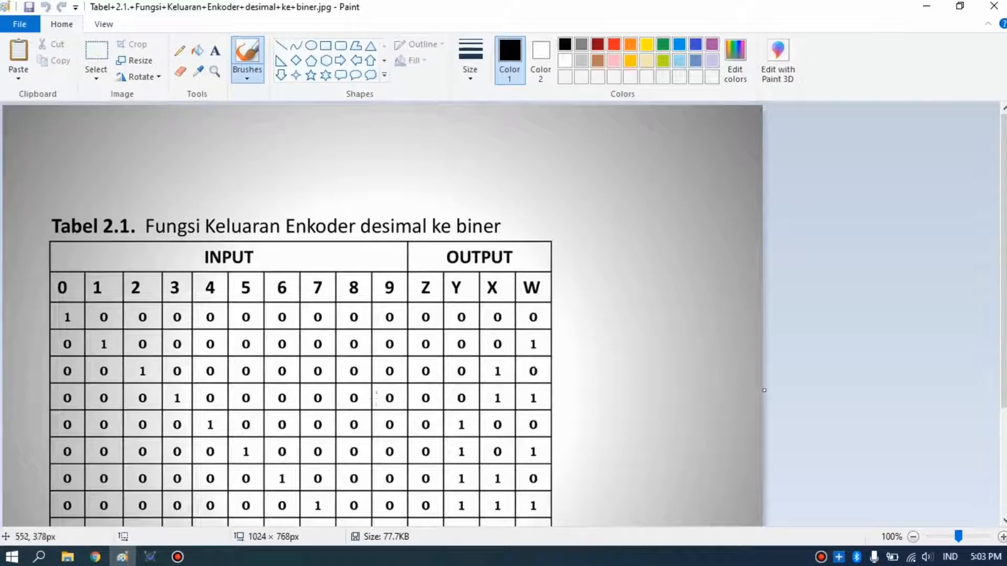
pyautogui.click(149, 557)
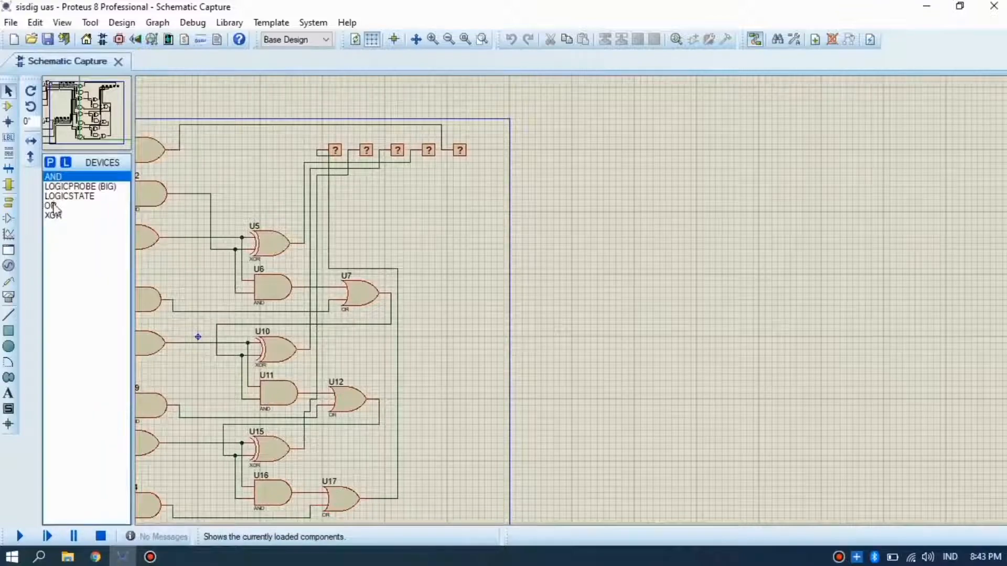
# Place two stacked OR gates and a third one to their right in the empty area beside the adder, without reference labels.
pyautogui.click(53, 206)
pyautogui.click(778, 190)
pyautogui.doubleClick(779, 188)
pyautogui.press('Escape')
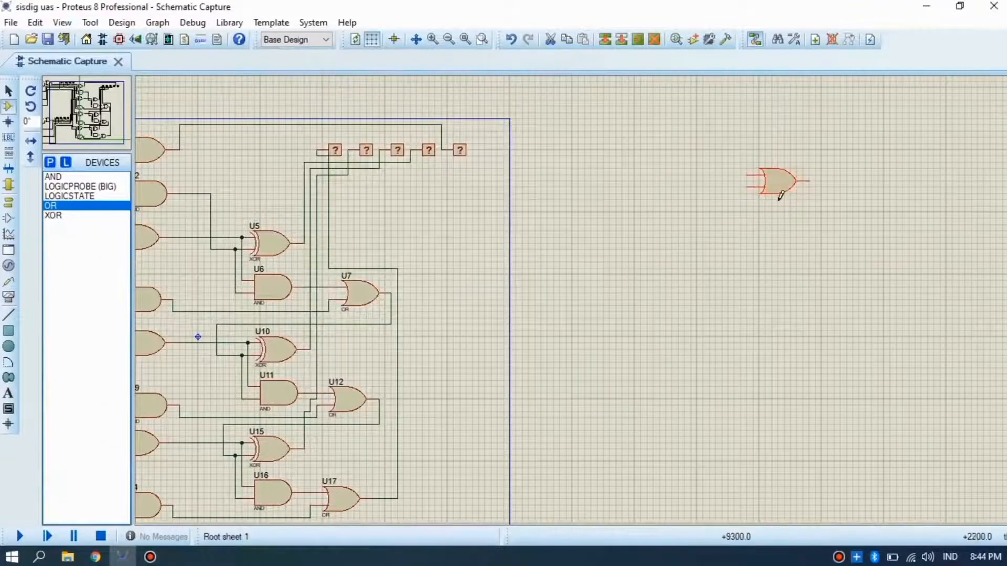
pyautogui.click(779, 217)
pyautogui.click(779, 207)
pyautogui.doubleClick(779, 208)
pyautogui.press('BackSpace')
pyautogui.press('Return')
pyautogui.click(830, 196)
pyautogui.click(838, 194)
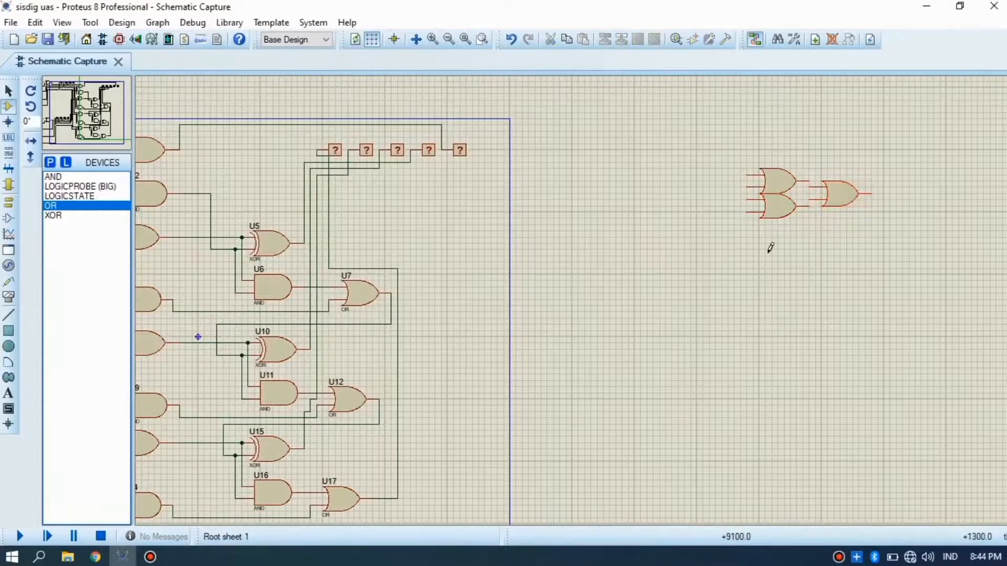
# Place one unlabelled OR gate just below the three-gate group and a second-stage OR gate to its lower right.
pyautogui.click(772, 253)
pyautogui.click(779, 244)
pyautogui.doubleClick(779, 245)
pyautogui.press('BackSpace')
pyautogui.press('Return')
pyautogui.click(774, 235)
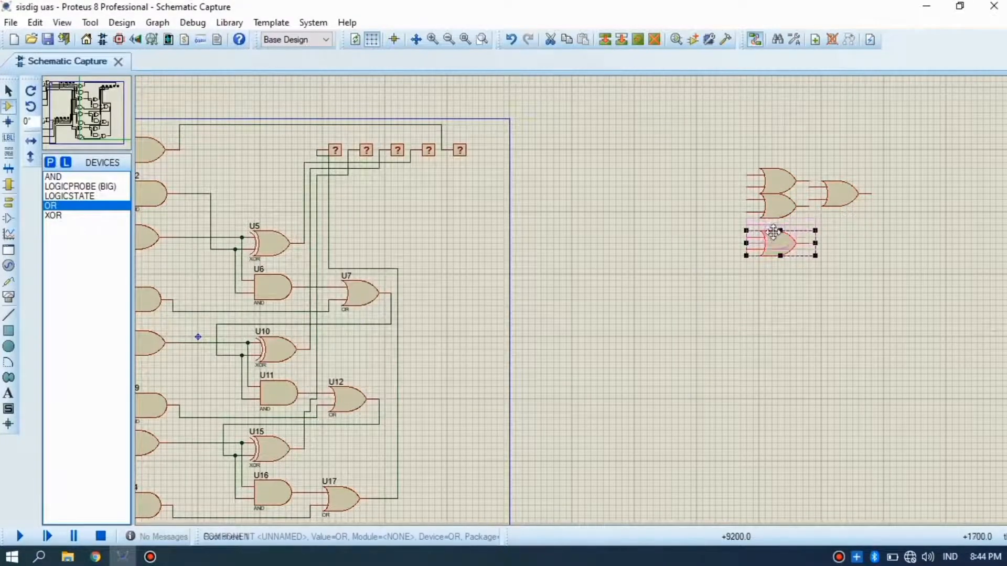
pyautogui.moveTo(773, 234); pyautogui.dragTo(774, 228)
pyautogui.click(774, 258)
pyautogui.click(776, 272)
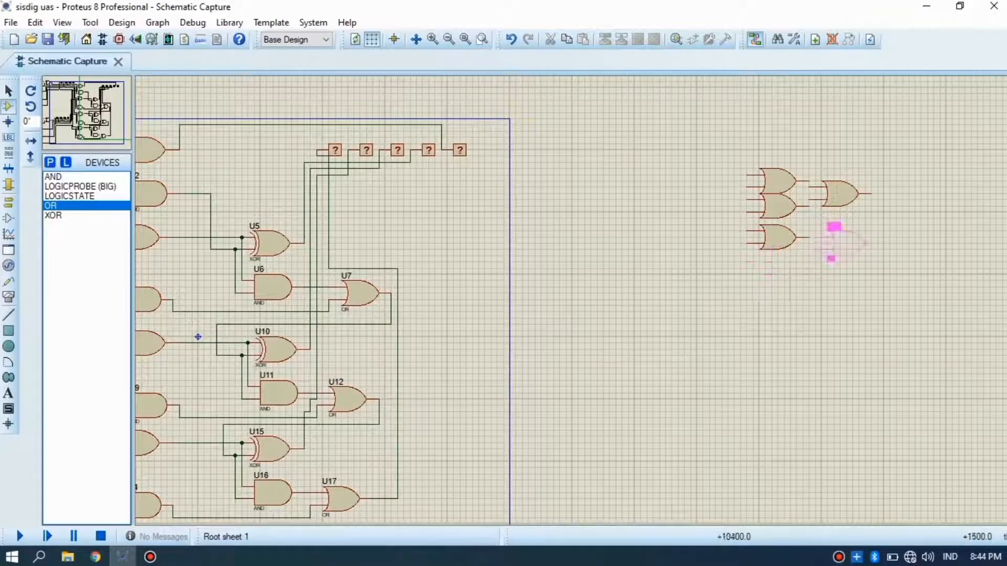
pyautogui.click(838, 250)
pyautogui.doubleClick(841, 254)
pyautogui.press('Escape')
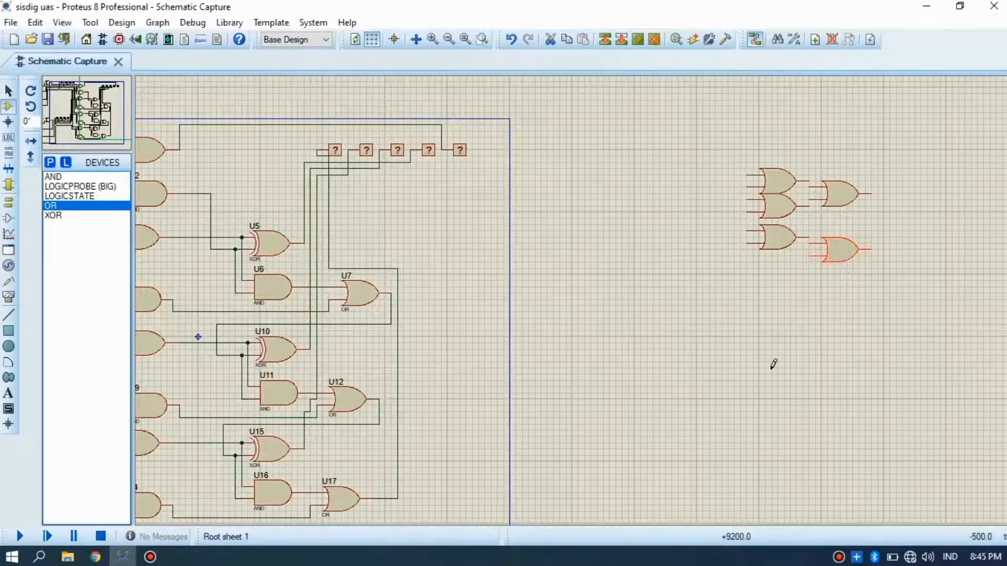
# Copy the two-gate OR group and paste it directly below the original.
pyautogui.moveTo(909, 281); pyautogui.dragTo(734, 228)
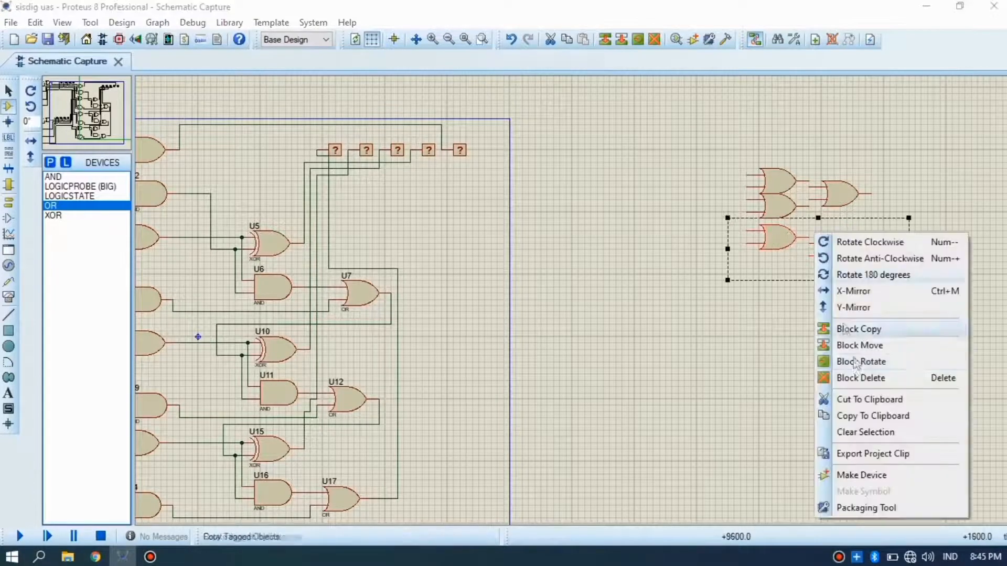
pyautogui.click(862, 415)
pyautogui.rightClick(805, 314)
pyautogui.click(860, 416)
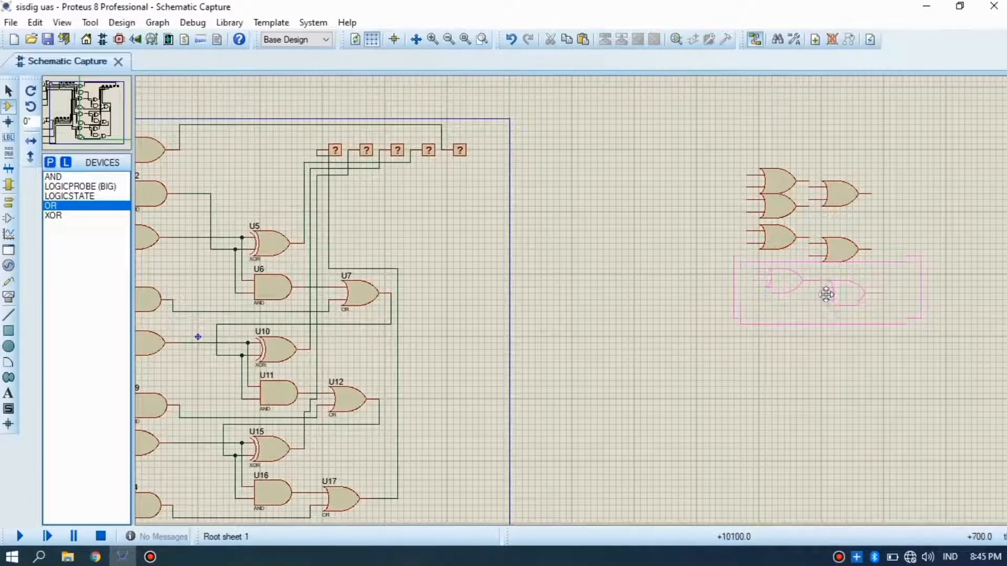
pyautogui.click(828, 290)
pyautogui.click(856, 360)
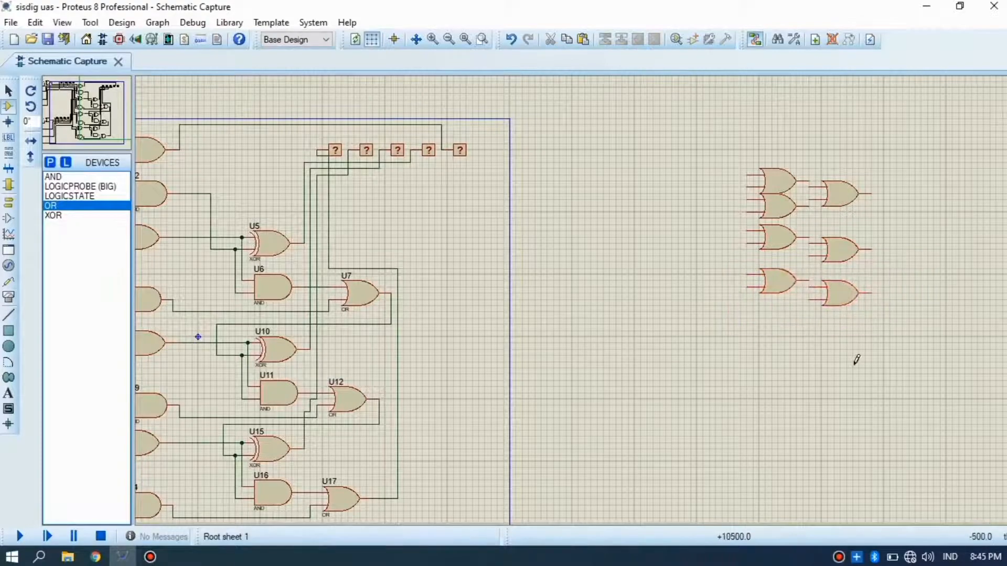
# Place two stacked, unlabelled OR gates below the pasted pair, with a second-stage OR gate to their right.
pyautogui.click(776, 344)
pyautogui.click(780, 330)
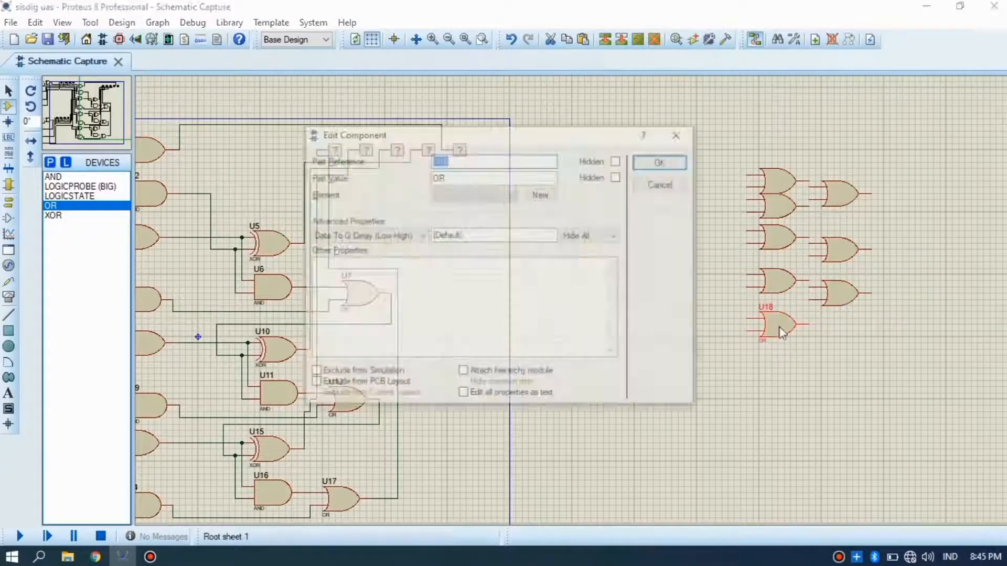
pyautogui.click(777, 351)
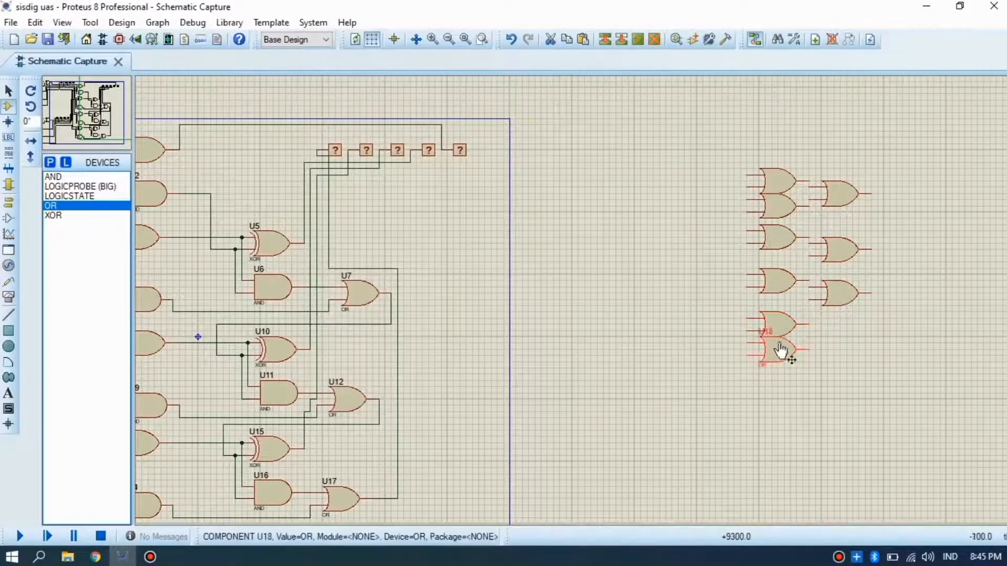
pyautogui.click(845, 340)
pyautogui.doubleClick(842, 342)
pyautogui.press('Escape')
# Place a third-stage OR gate to the right of this group and a single OR gate below the first-stage column.
pyautogui.click(917, 403)
pyautogui.click(881, 349)
pyautogui.click(906, 360)
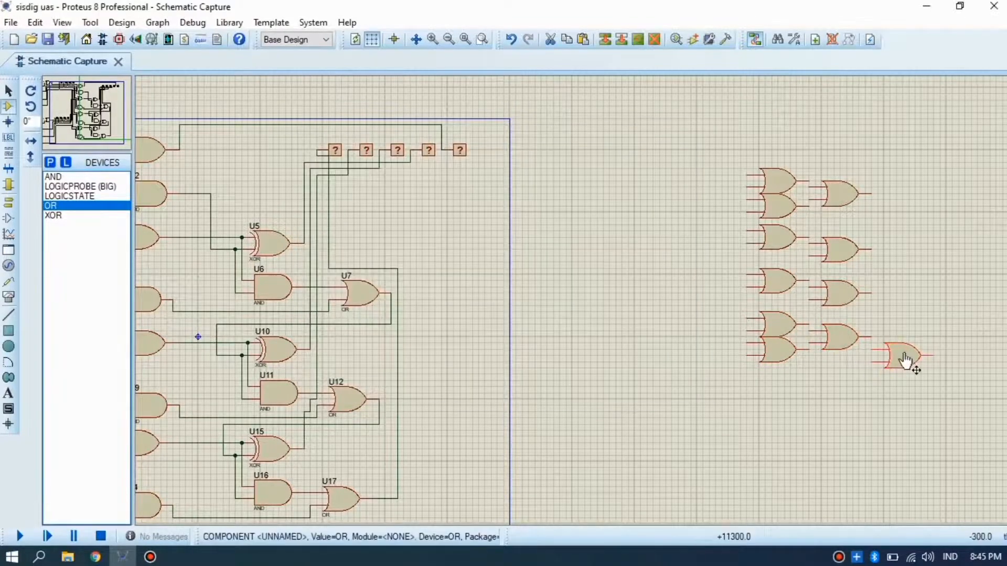
pyautogui.click(781, 396)
pyautogui.click(778, 406)
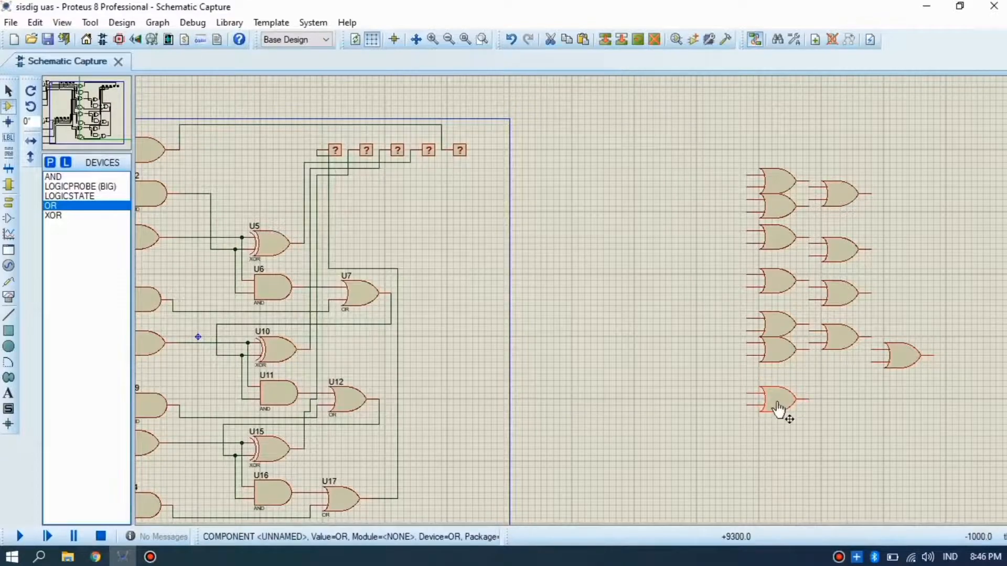
# Copy the topmost three-gate OR group and paste it twice below the single OR gate.
pyautogui.moveTo(896, 224); pyautogui.dragTo(733, 162)
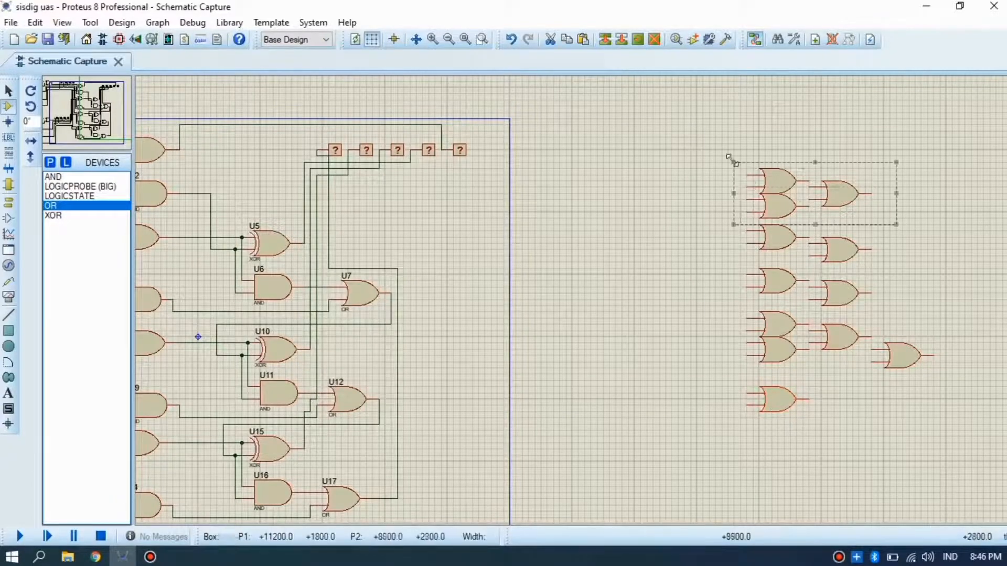
pyautogui.rightClick(816, 187)
pyautogui.click(871, 370)
pyautogui.rightClick(776, 299)
pyautogui.click(894, 398)
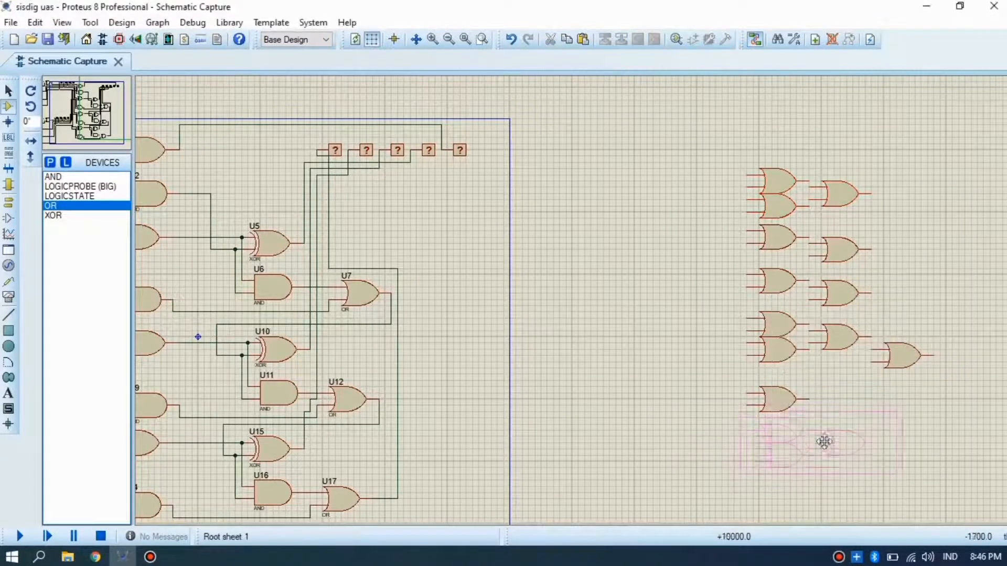
pyautogui.click(814, 445)
pyautogui.rightClick(845, 464)
pyautogui.click(894, 434)
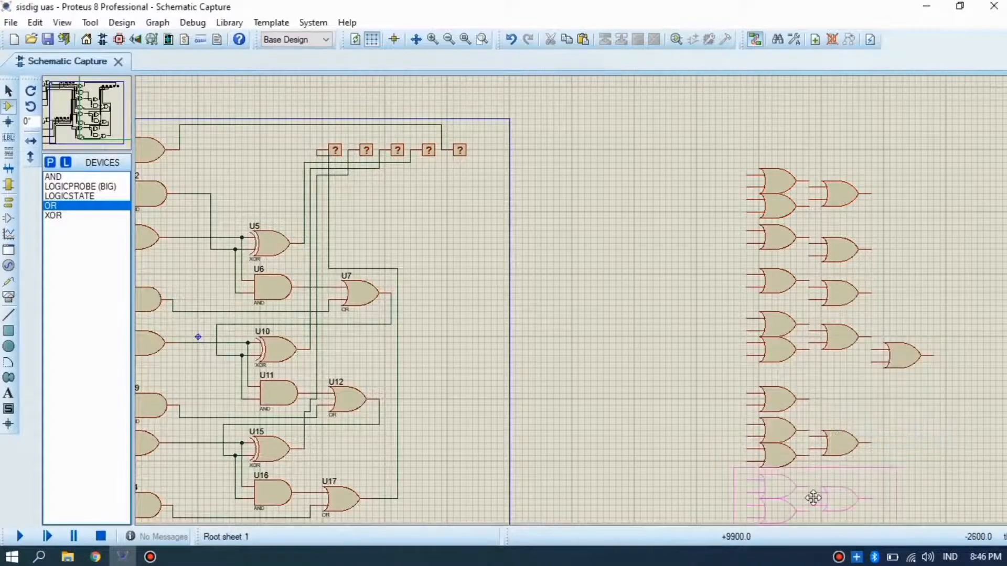
pyautogui.click(814, 498)
# Place two stacked AND gates without reference labels between the adder and the top of the OR gate column.
pyautogui.click(52, 177)
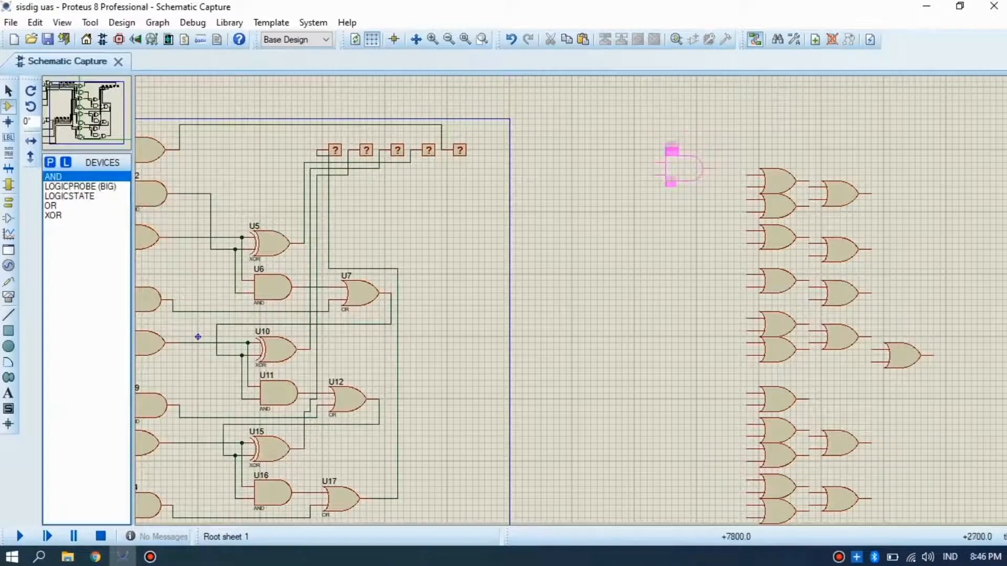
pyautogui.click(684, 160)
pyautogui.doubleClick(684, 163)
pyautogui.press('BackSpace')
pyautogui.press('Return')
pyautogui.click(684, 186)
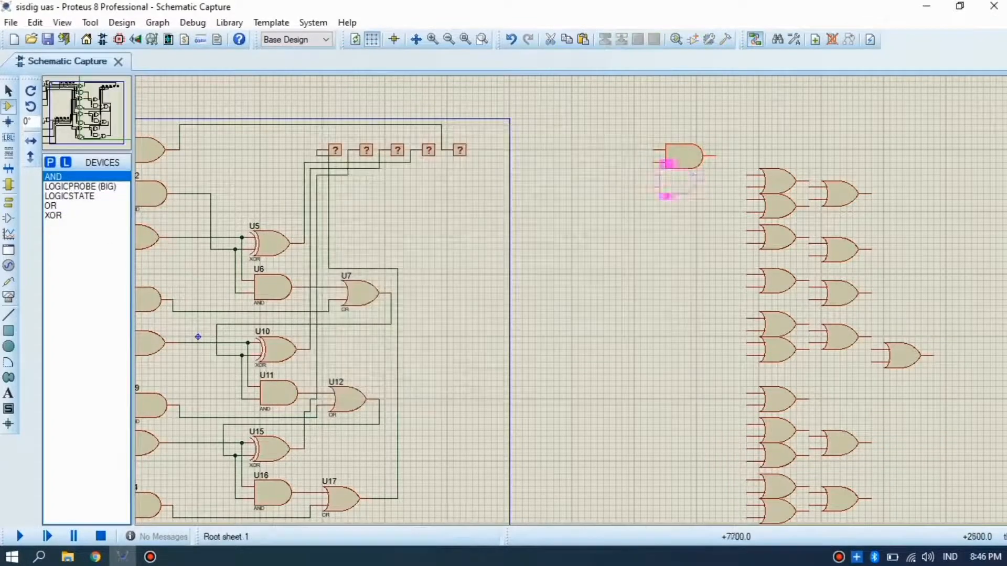
pyautogui.click(684, 187)
pyautogui.doubleClick(685, 187)
pyautogui.press('BackSpace')
pyautogui.press('Return')
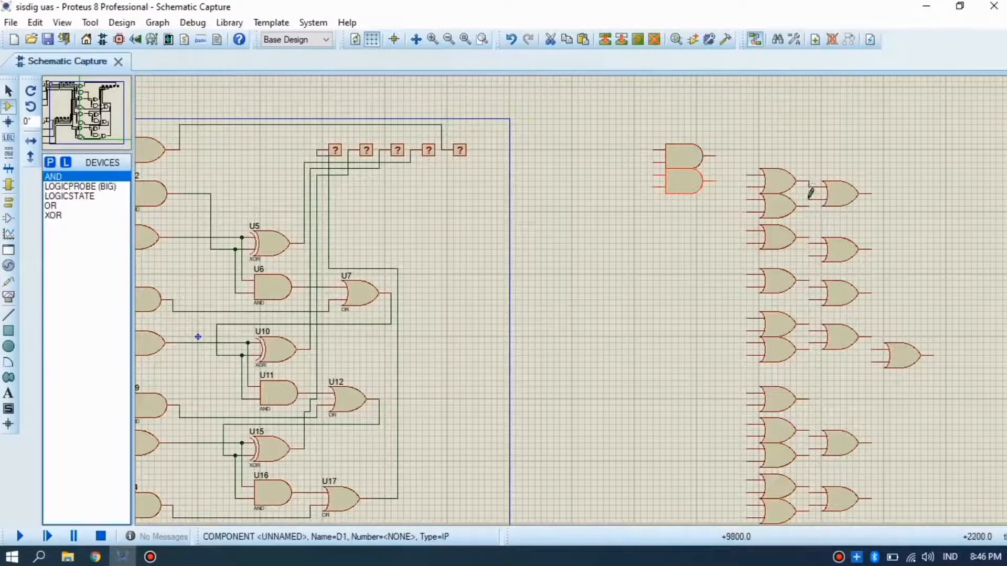
# Extend the lower inputs of the second and third second-stage OR gates leftward, level with the first-stage inputs.
pyautogui.click(810, 256)
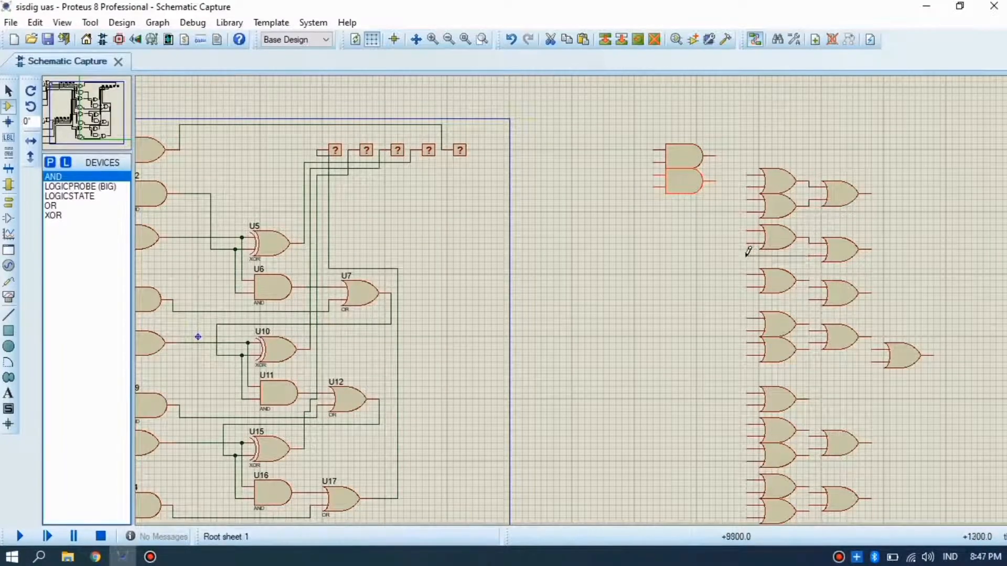
pyautogui.click(746, 256)
pyautogui.click(810, 299)
pyautogui.click(746, 299)
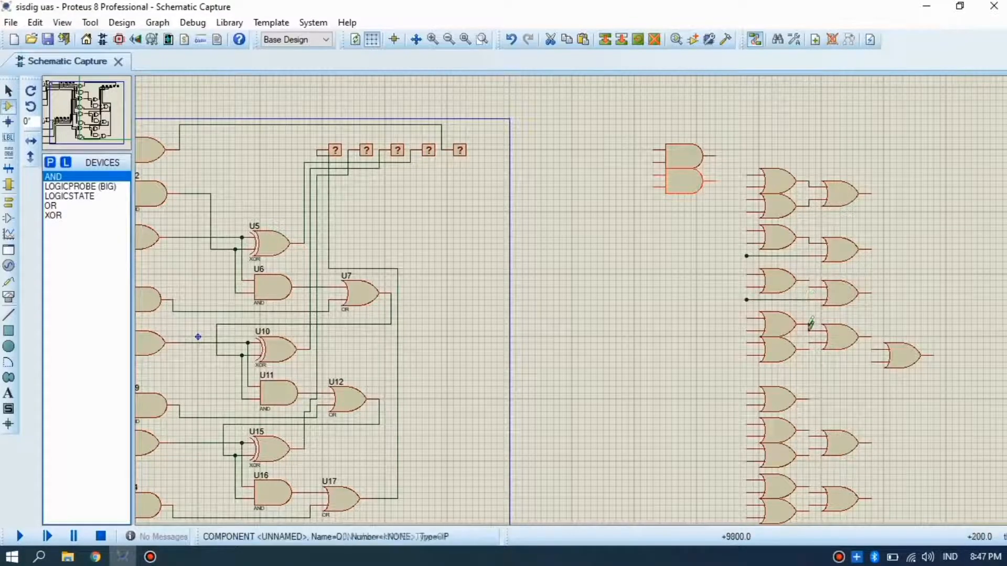
# Wire the fourth second-stage OR gate's output to the third-stage OR gate and extend that gate's lower input leftward.
pyautogui.click(860, 337)
pyautogui.click(872, 348)
pyautogui.click(871, 363)
pyautogui.click(747, 368)
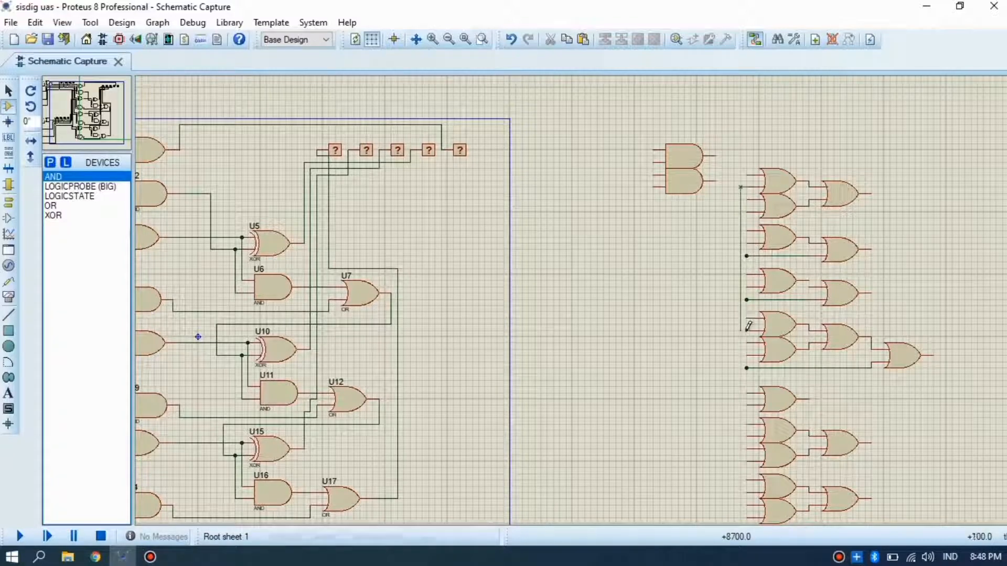
# Join the single OR gate to the top OR gate's lower-input line, and link the gate below it to the extended second-group input.
pyautogui.click(748, 402)
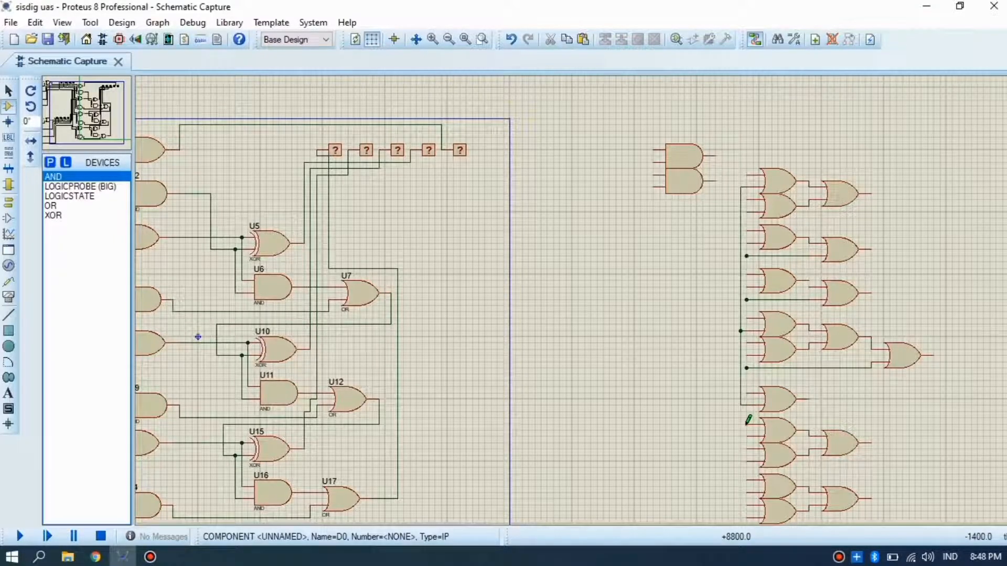
pyautogui.click(747, 423)
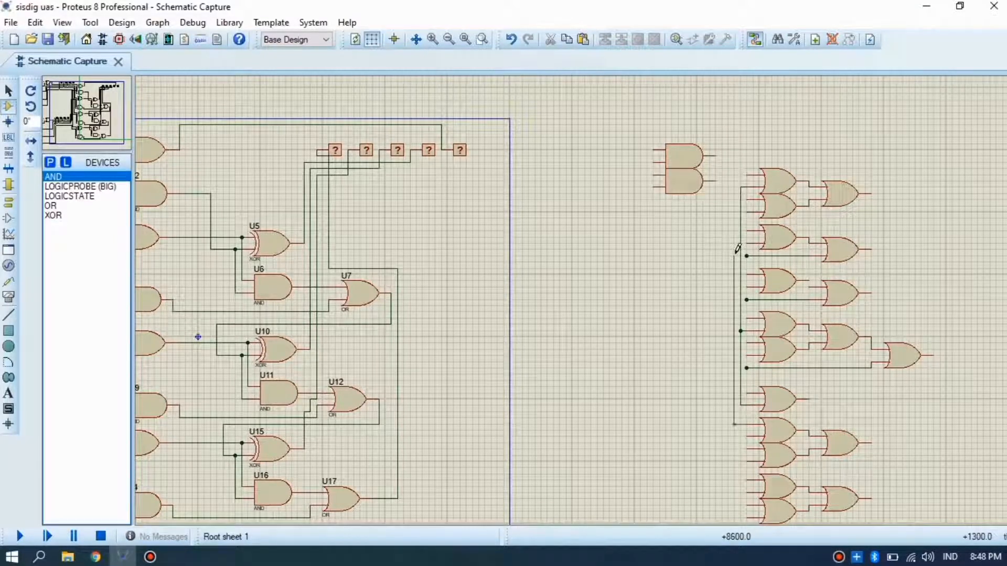
pyautogui.click(747, 256)
# Wire the outputs of the two stacked AND gates to the two inputs of the topmost first-stage OR gate.
pyautogui.click(715, 156)
pyautogui.click(746, 174)
pyautogui.click(716, 181)
pyautogui.click(741, 187)
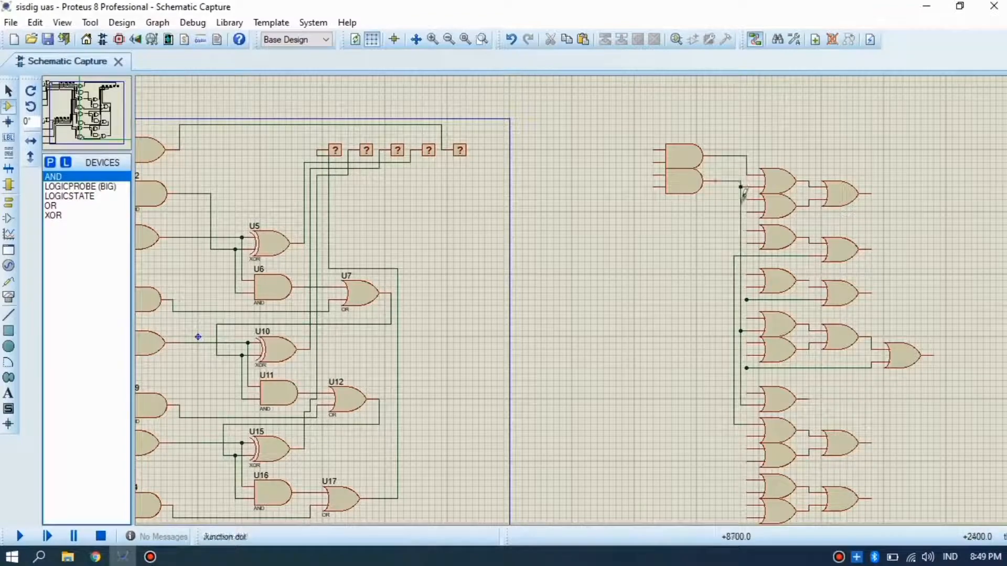
# Place a second pair of stacked AND gates below the first pair and wire their outputs to the second OR group.
pyautogui.click(679, 218)
pyautogui.click(681, 218)
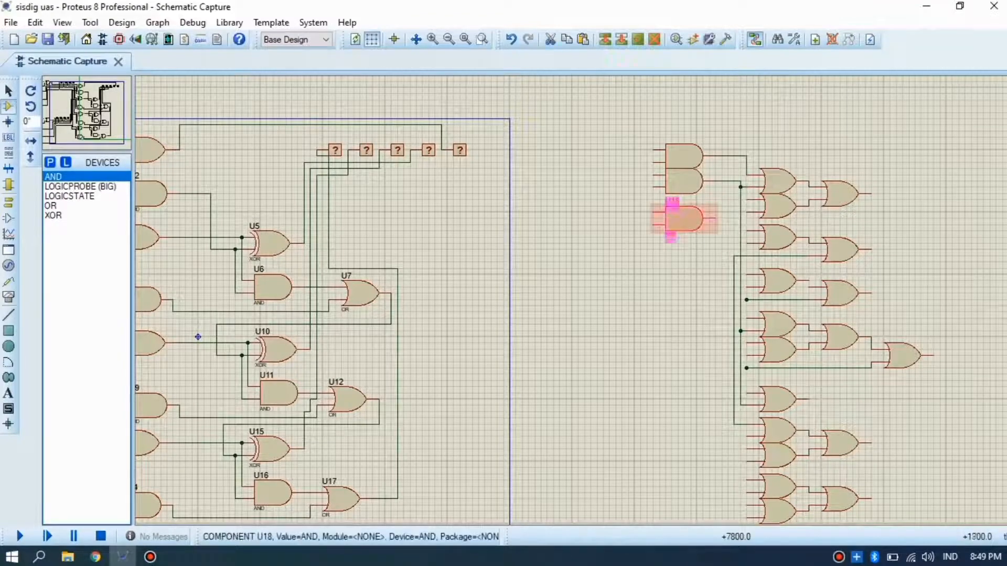
pyautogui.click(685, 260)
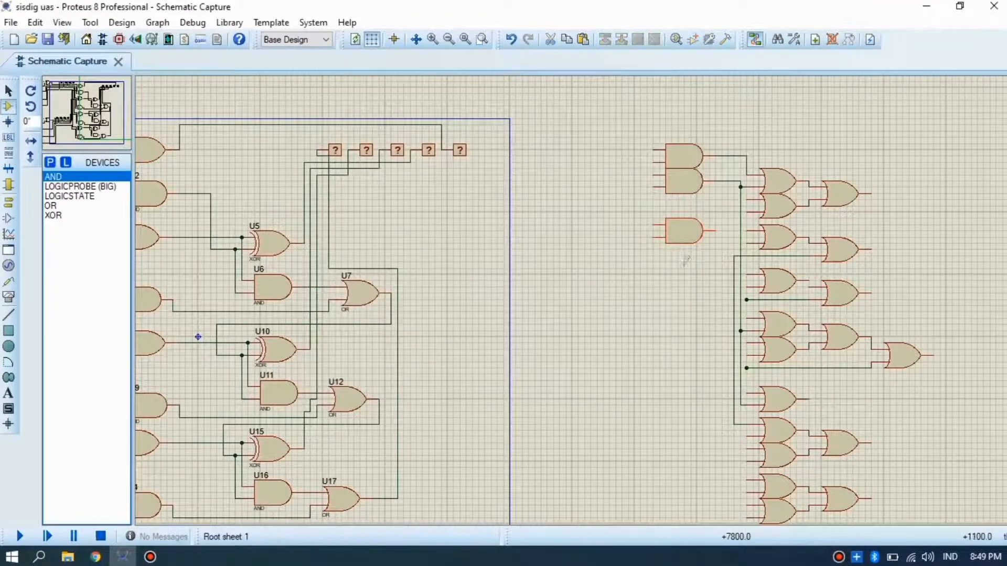
pyautogui.click(685, 260)
pyautogui.click(685, 262)
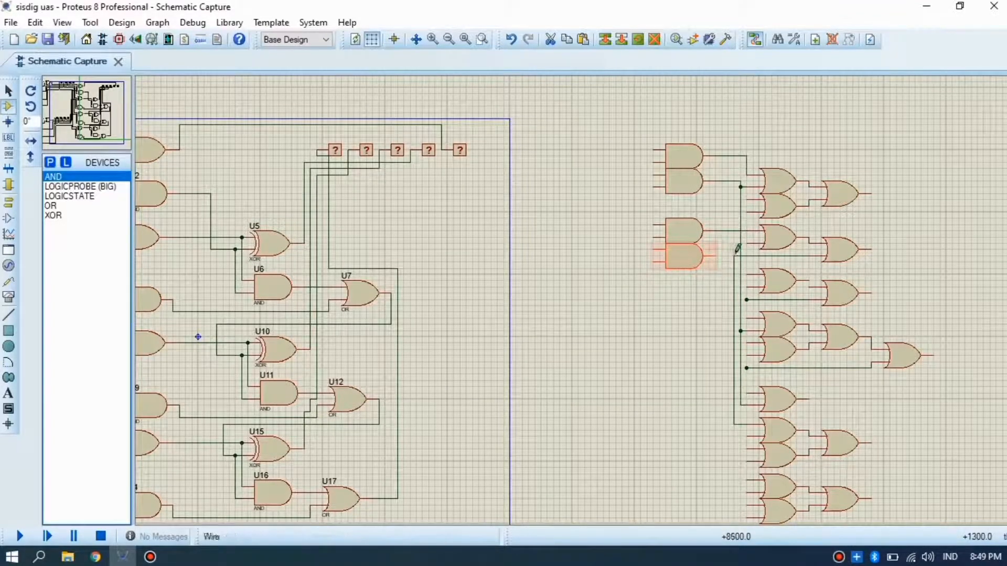
pyautogui.click(718, 255)
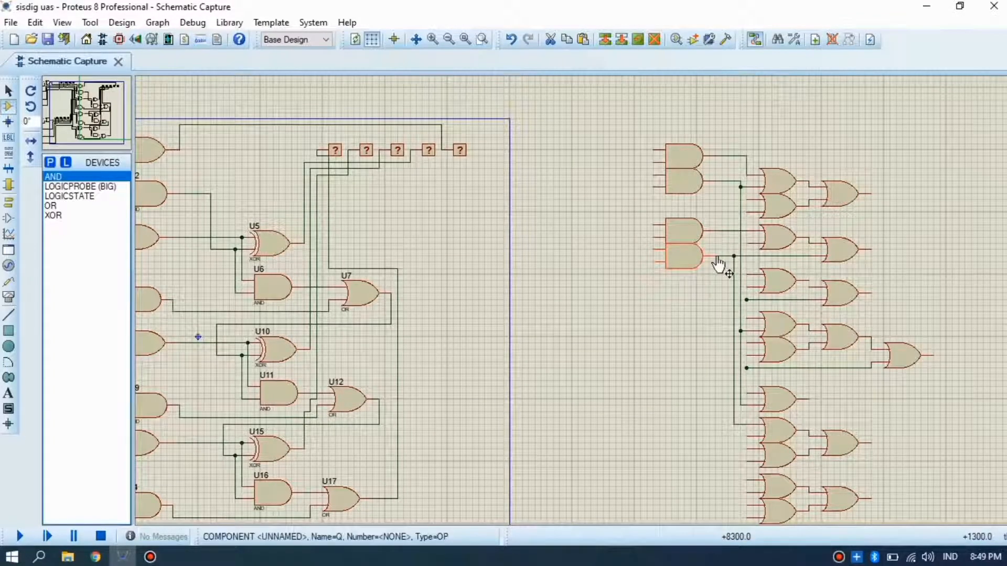
# Link the bottom OR group's inputs to the matching inputs of the OR gates above, using three separate vertical wires.
pyautogui.click(747, 480)
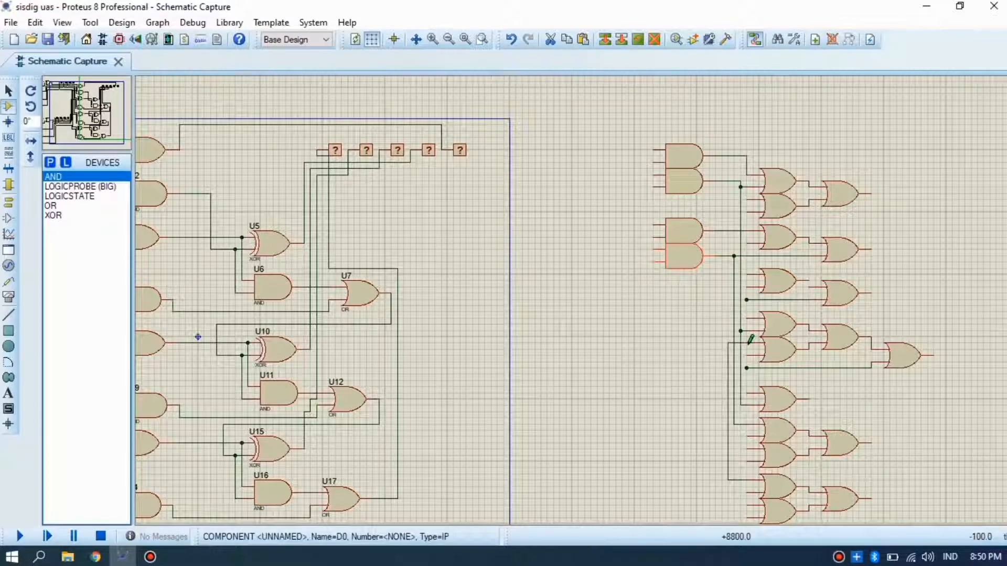
pyautogui.click(749, 344)
pyautogui.click(747, 493)
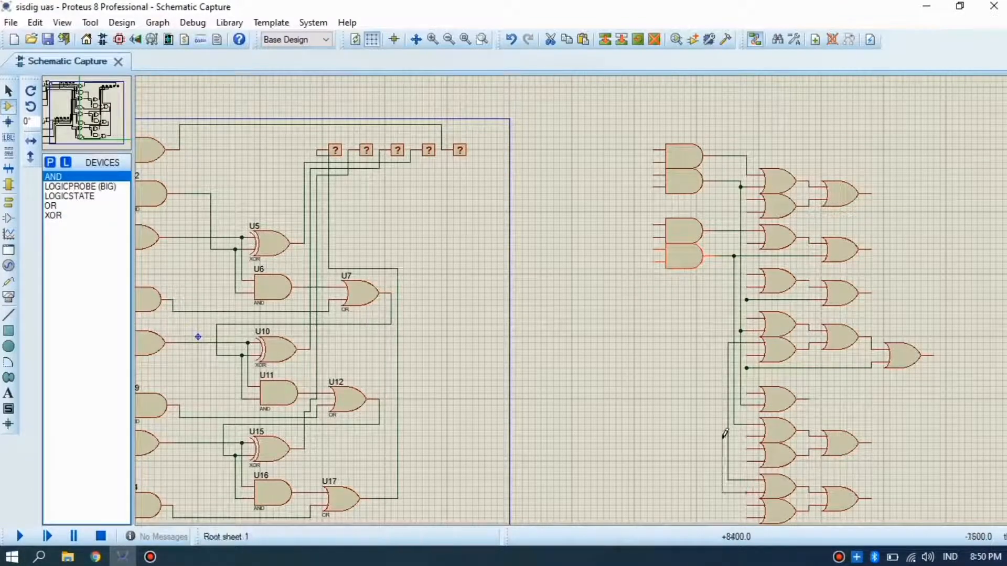
pyautogui.click(747, 449)
pyautogui.click(750, 513)
pyautogui.click(748, 354)
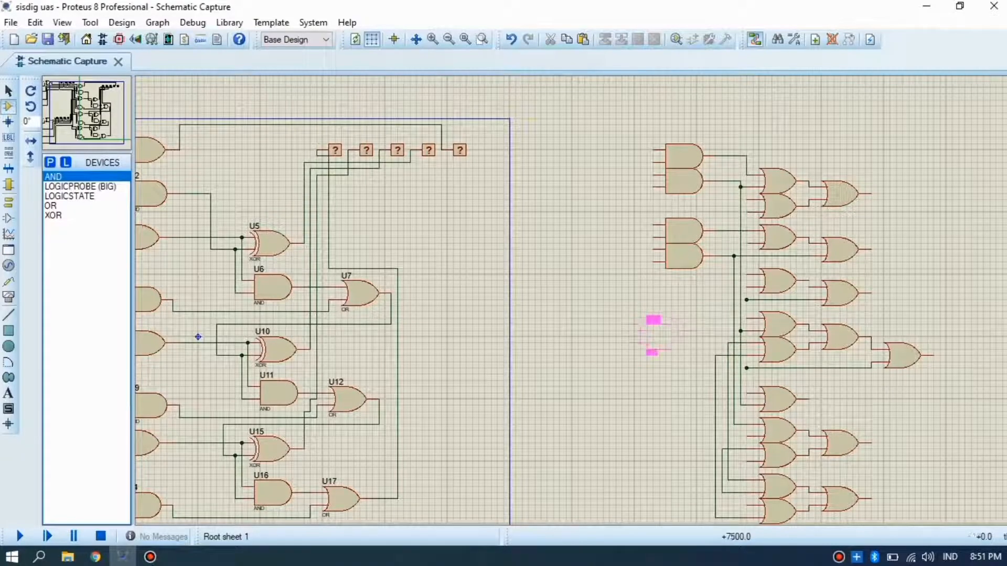
# Place three stacked AND gates without reference labels below the two AND pairs.
pyautogui.click(655, 336)
pyautogui.click(660, 367)
pyautogui.doubleClick(660, 367)
pyautogui.press('BackSpace')
pyautogui.press('Return')
pyautogui.click(660, 391)
pyautogui.click(661, 393)
pyautogui.doubleClick(660, 392)
pyautogui.press('BackSpace')
pyautogui.press('Return')
# Wire the three stacked AND gates' outputs to the two shared OR input lines and the third-stage OR gate's lower input.
pyautogui.click(687, 337)
pyautogui.click(727, 343)
pyautogui.click(696, 362)
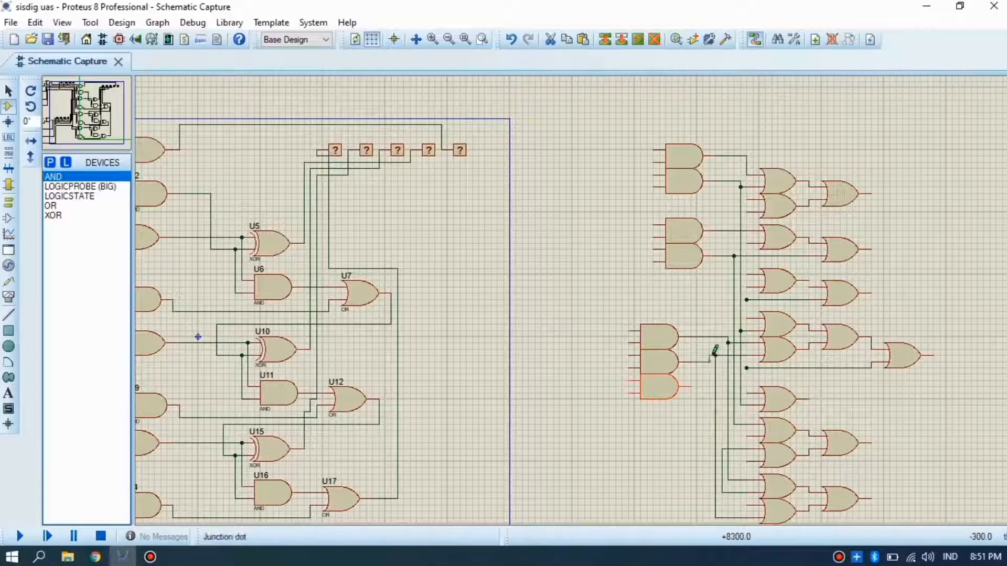
pyautogui.click(693, 386)
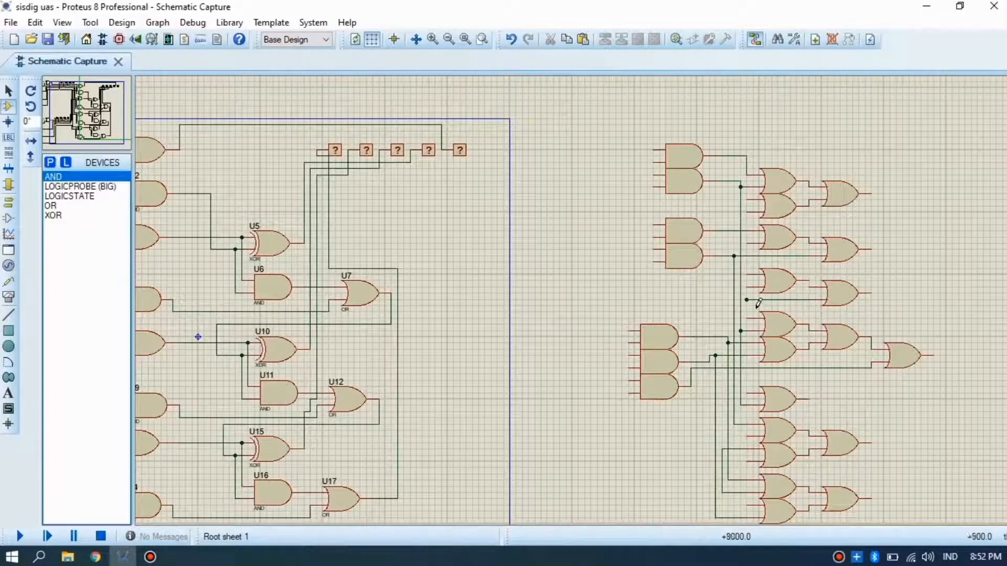
# Add the NOT device and place one downward-pointing NOT gate above the space between adder and AND gates, hiding its labels.
pyautogui.click(49, 163)
pyautogui.write('not')
pyautogui.press('Return')
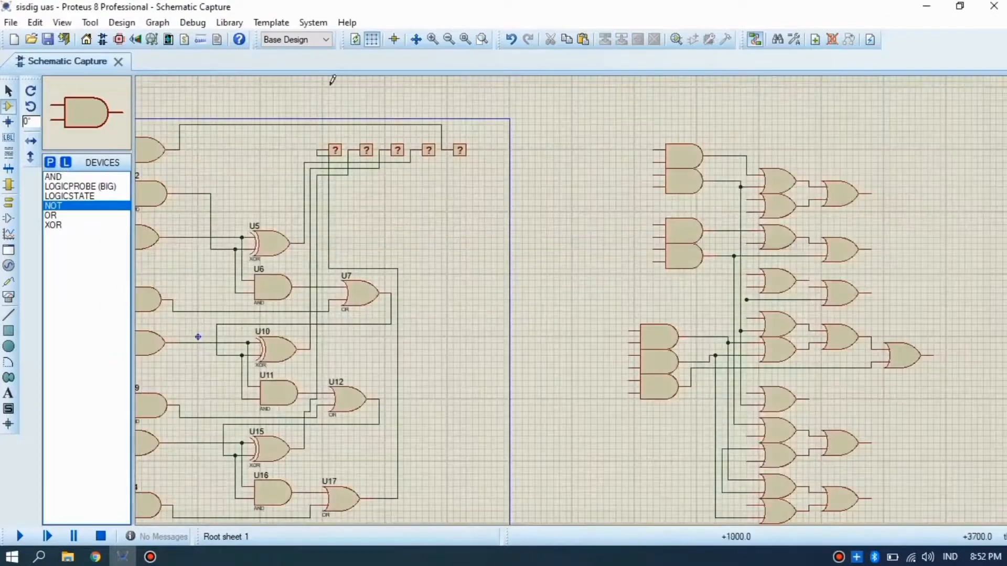
pyautogui.click(478, 118)
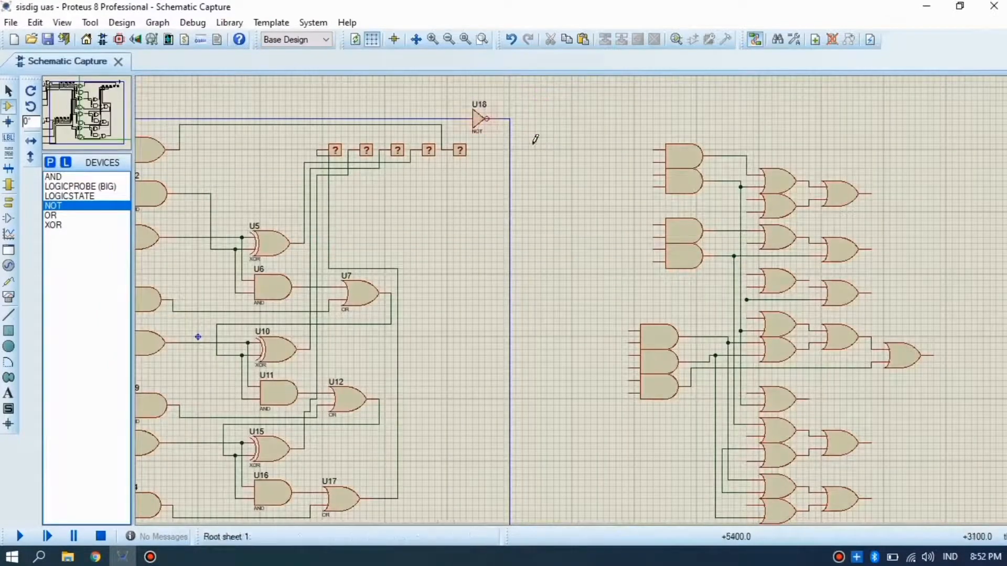
pyautogui.rightClick(496, 104)
pyautogui.click(555, 113)
pyautogui.doubleClick(505, 106)
pyautogui.click(617, 160)
pyautogui.click(618, 177)
pyautogui.click(663, 161)
# Copy the NOT gate and paste three copies in a row to its right.
pyautogui.moveTo(534, 136); pyautogui.dragTo(473, 80)
pyautogui.rightClick(517, 111)
pyautogui.click(575, 295)
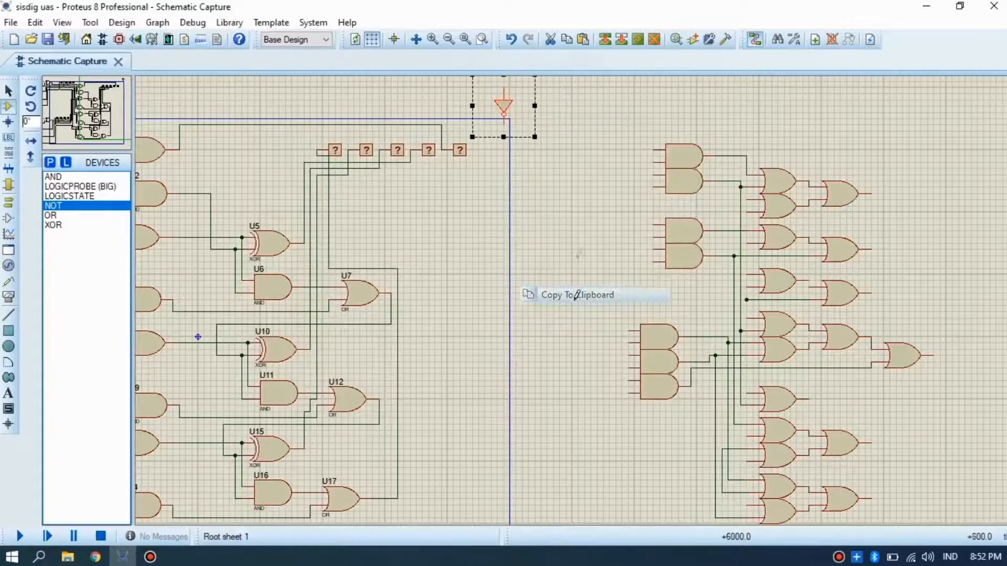
pyautogui.rightClick(597, 130)
pyautogui.click(661, 231)
pyautogui.click(529, 104)
pyautogui.rightClick(592, 114)
pyautogui.click(655, 214)
pyautogui.click(553, 106)
pyautogui.rightClick(588, 105)
pyautogui.click(651, 205)
pyautogui.click(579, 107)
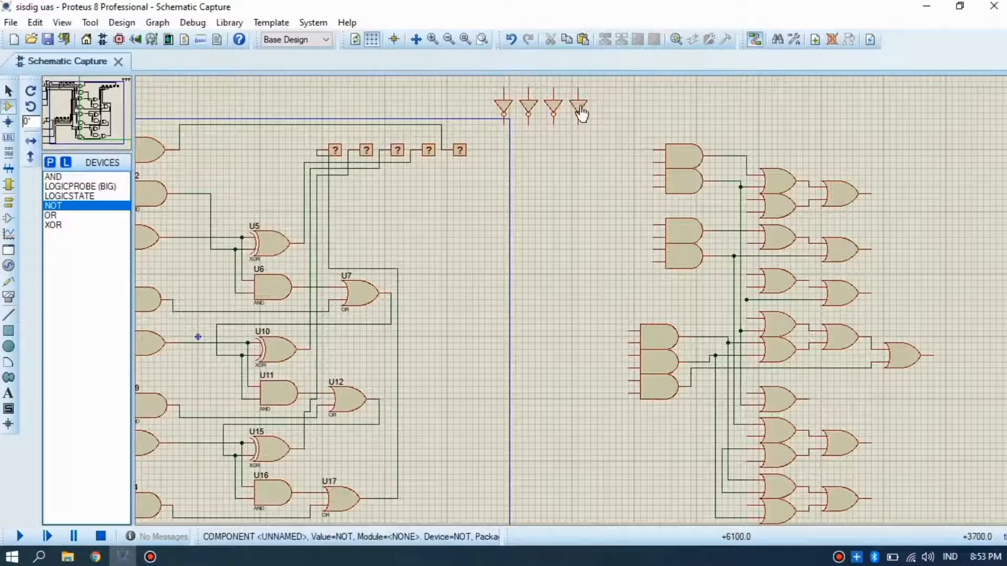
# Run a long vertical wire down from each of the four NOT gate outputs, ending just below the lowest OR gates.
pyautogui.click(577, 120)
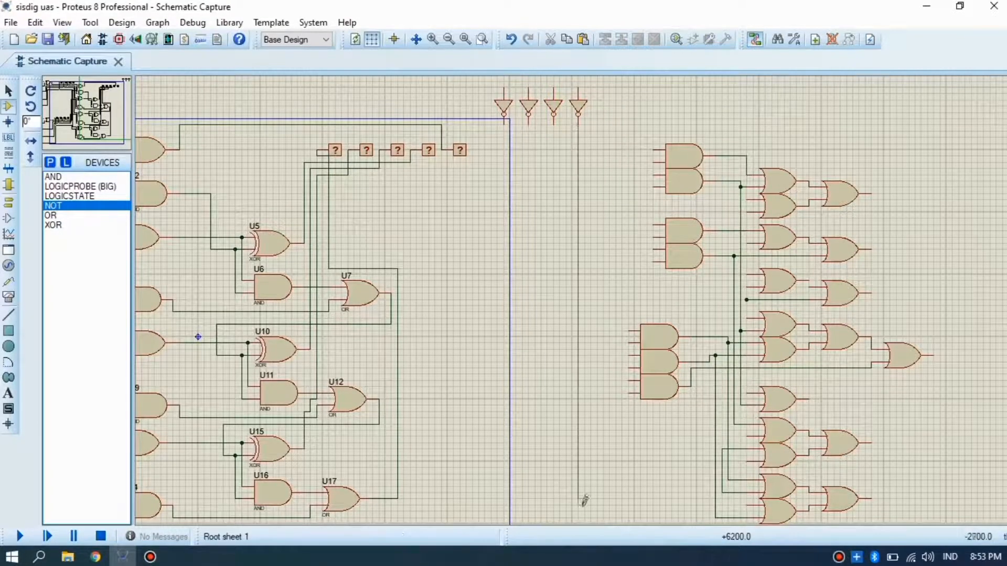
pyautogui.click(579, 485)
pyautogui.click(553, 79)
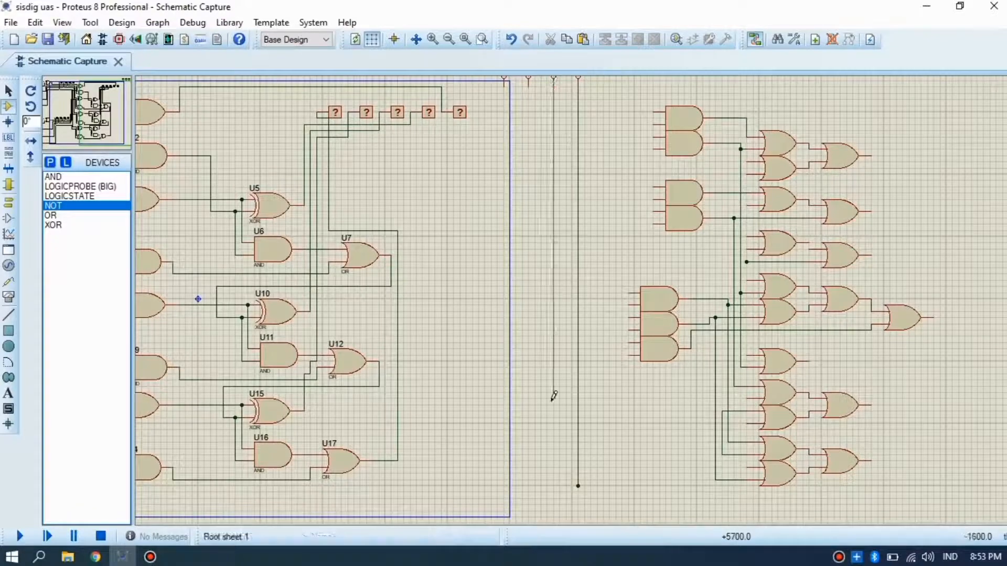
pyautogui.click(553, 486)
pyautogui.click(528, 80)
pyautogui.click(528, 486)
pyautogui.click(504, 78)
pyautogui.click(504, 486)
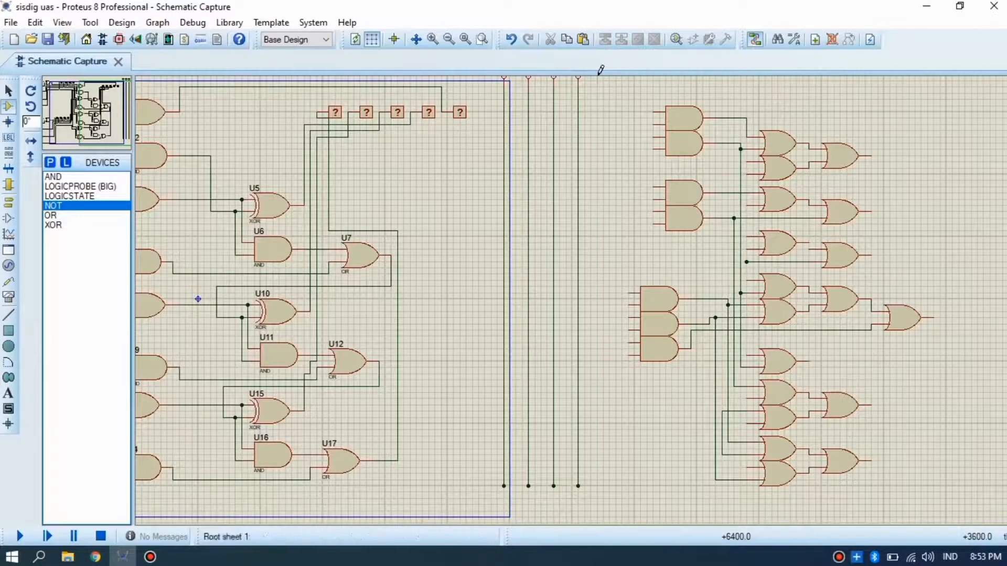
# Run a parallel vertical wire down from each NOT gate's input, ending level with the output wires.
pyautogui.click(96, 104)
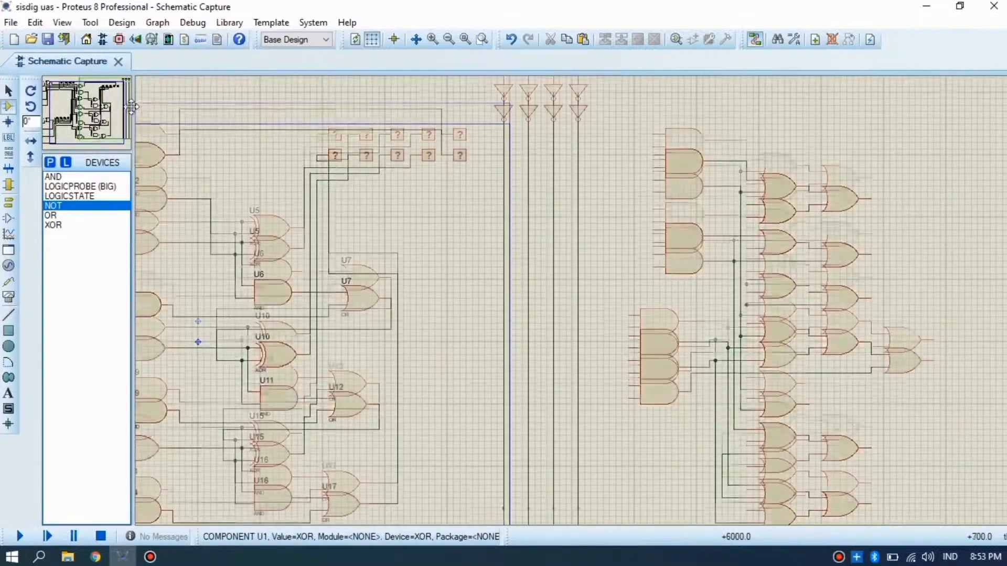
pyautogui.click(129, 107)
pyautogui.click(449, 39)
pyautogui.click(576, 162)
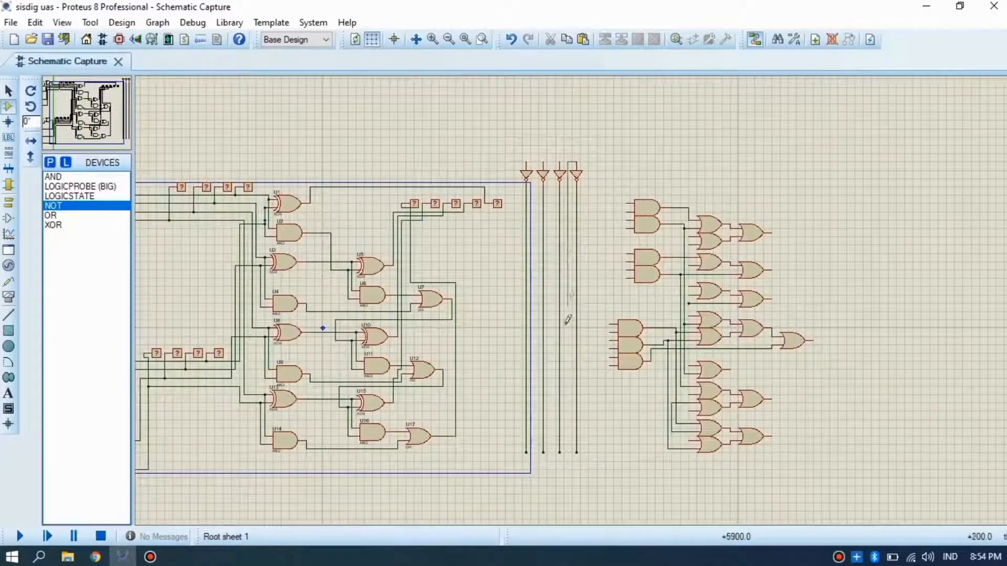
pyautogui.doubleClick(567, 452)
pyautogui.click(560, 162)
pyautogui.doubleClick(551, 452)
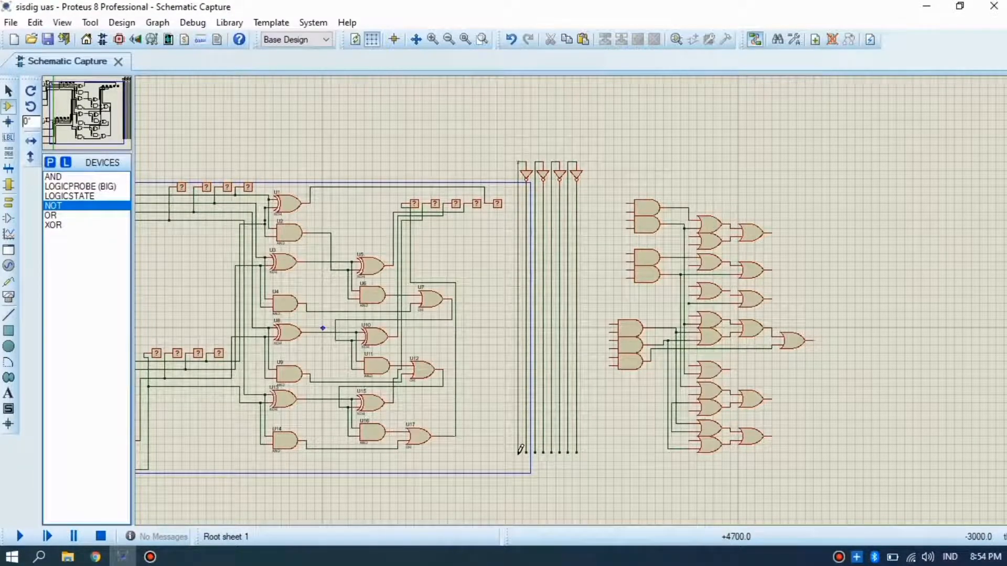
pyautogui.click(518, 451)
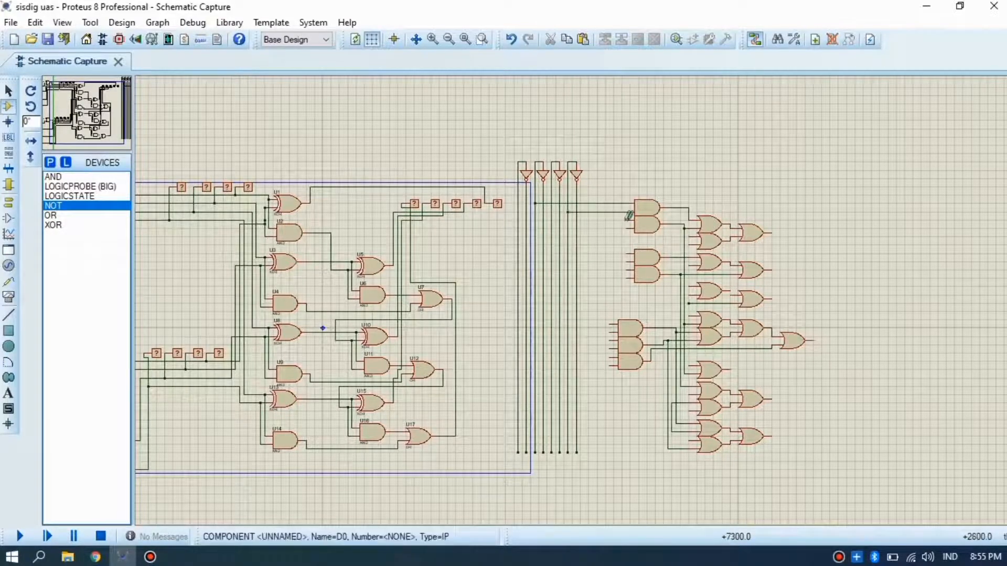
# Wire the top AND pair's remaining inputs and the second first-stage OR gate's inputs to the vertical NOT lines.
pyautogui.click(544, 220)
pyautogui.click(626, 228)
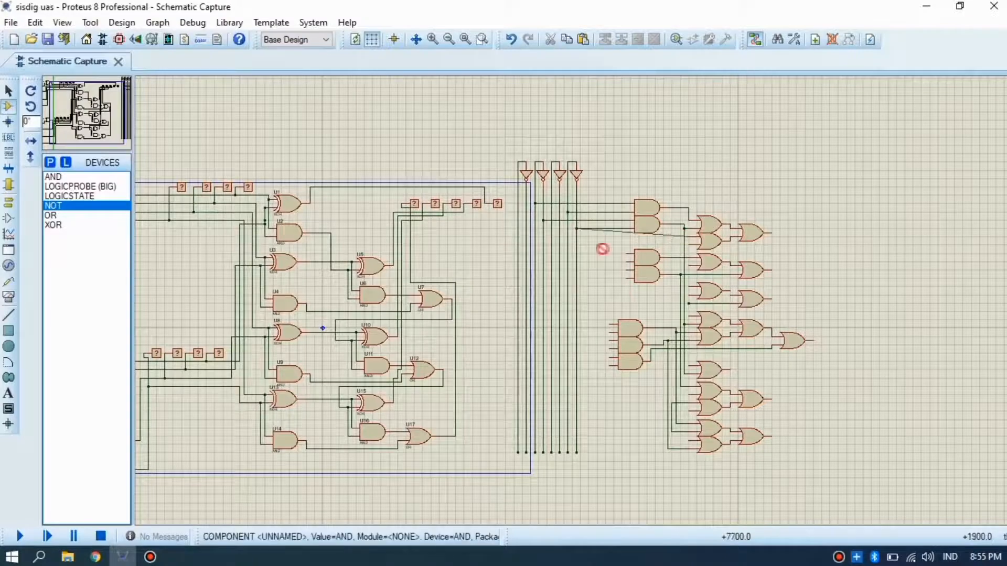
pyautogui.click(687, 234)
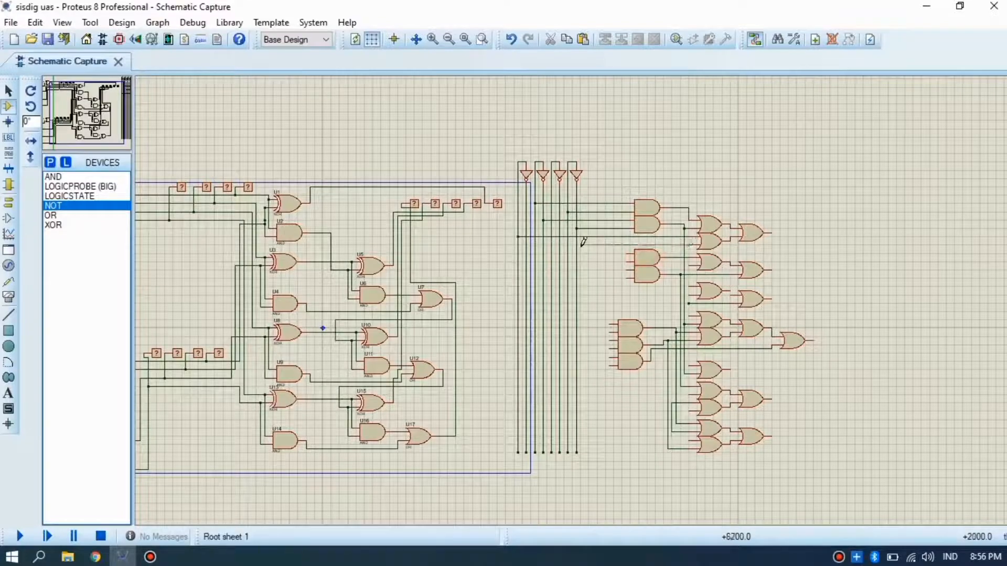
pyautogui.click(552, 245)
# Connect the second AND pair's inputs to the vertical lines of the NOT gates.
pyautogui.click(629, 253)
pyautogui.click(552, 254)
pyautogui.click(629, 258)
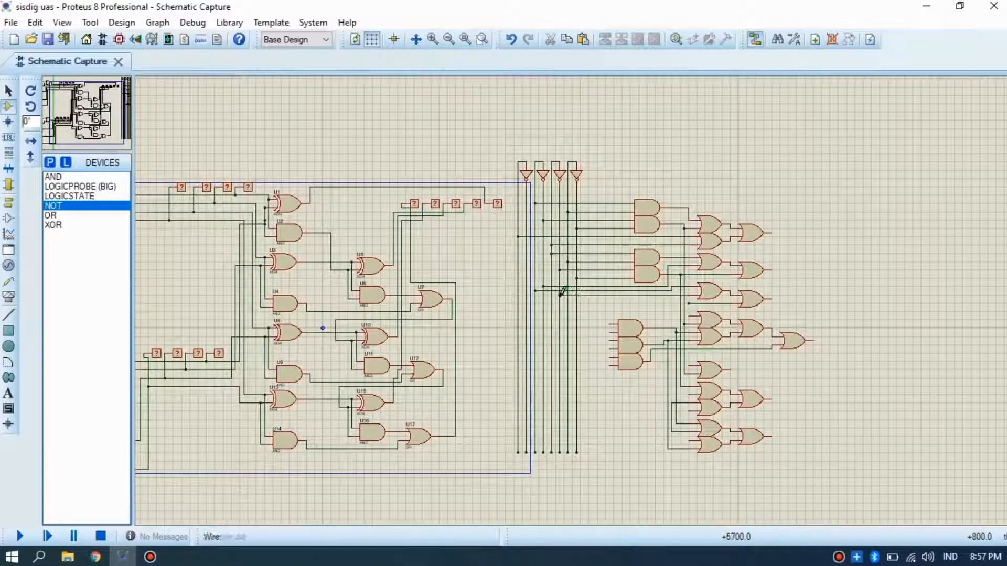
# Connect the third second-stage OR gate's lower input and the fourth OR group's top input to the vertical NOT lines.
pyautogui.click(688, 304)
pyautogui.press('Escape')
pyautogui.click(688, 303)
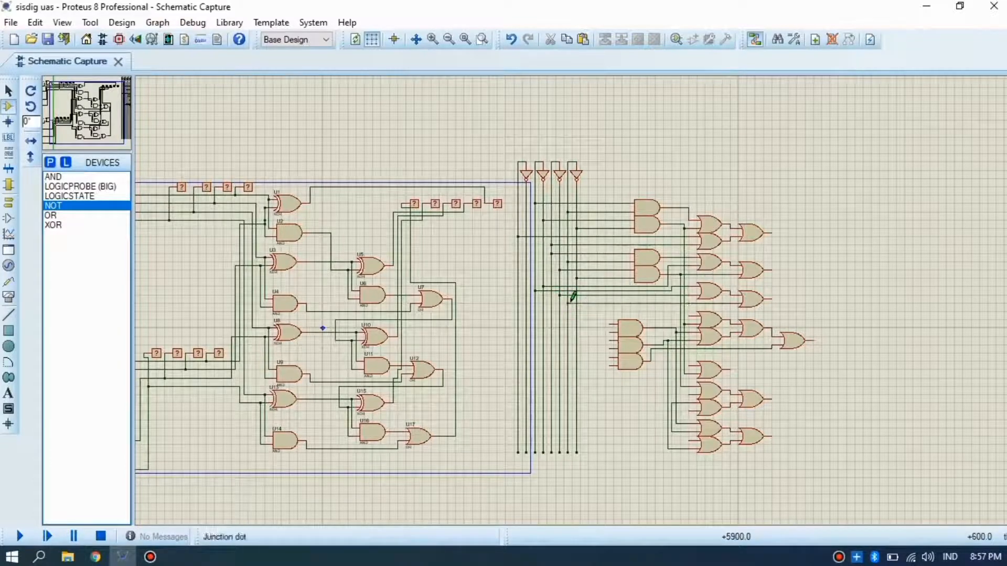
pyautogui.click(518, 316)
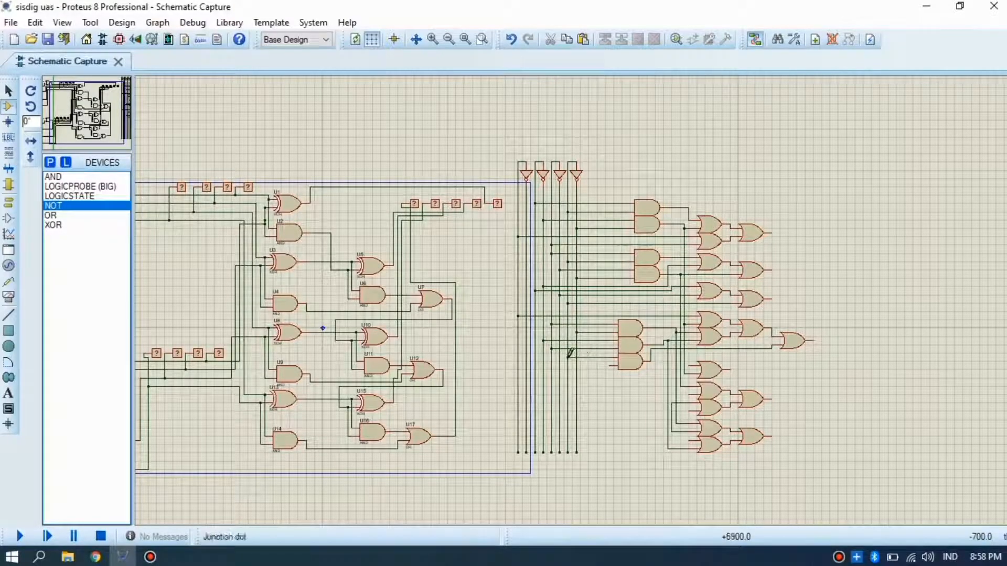
# Place two more AND gates, one above the other and without reference labels, below the stack of three AND gates.
pyautogui.click(52, 177)
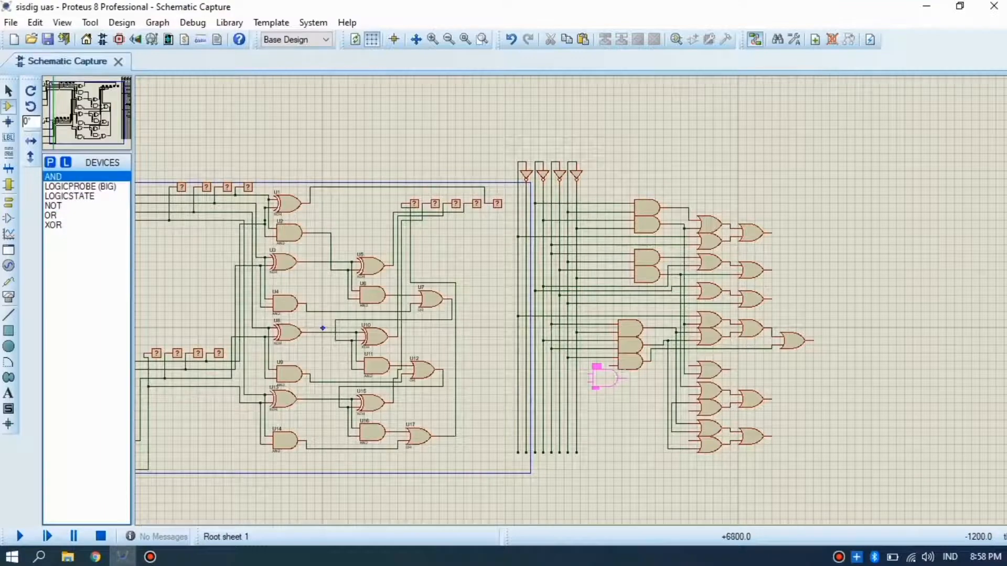
pyautogui.click(605, 382)
pyautogui.doubleClick(607, 387)
pyautogui.press('Escape')
pyautogui.click(605, 404)
pyautogui.click(605, 403)
pyautogui.doubleClick(606, 408)
pyautogui.press('BackSpace')
pyautogui.press('Return')
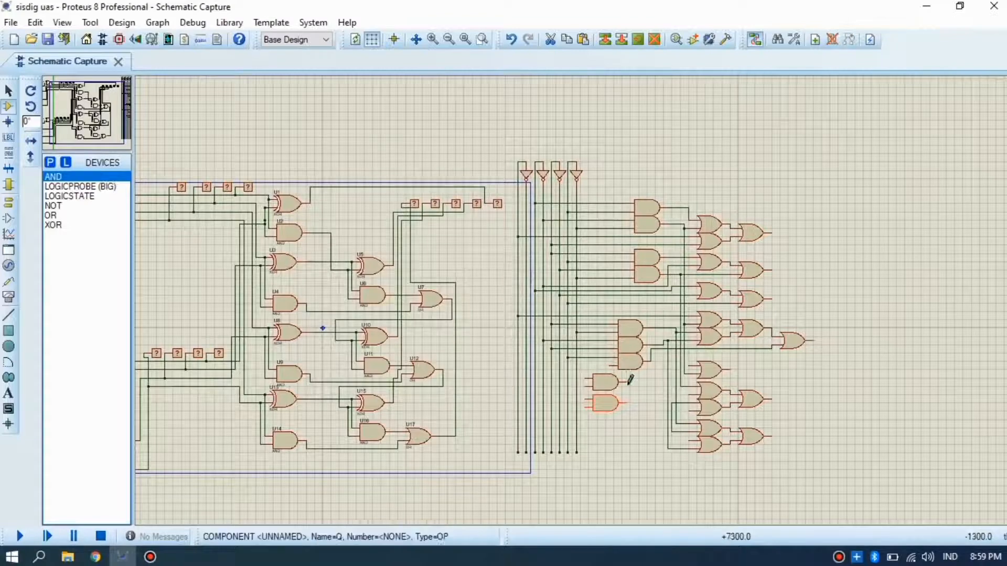
# Wire the upper new AND gate's output to the third stacked AND gate's lower input and the vertical OR feed, and route the lower AND gate's output.
pyautogui.click(627, 381)
pyautogui.click(610, 366)
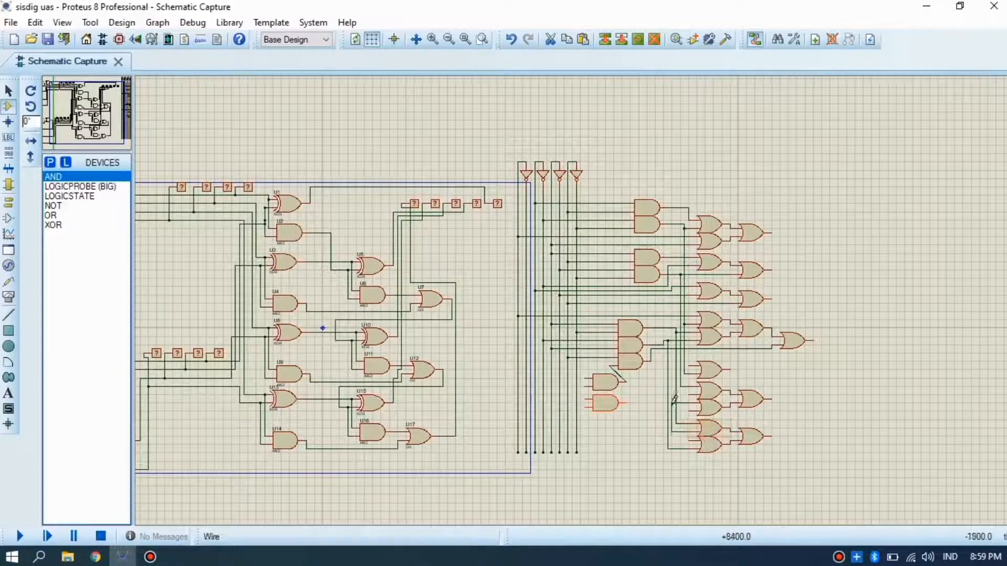
pyautogui.click(672, 382)
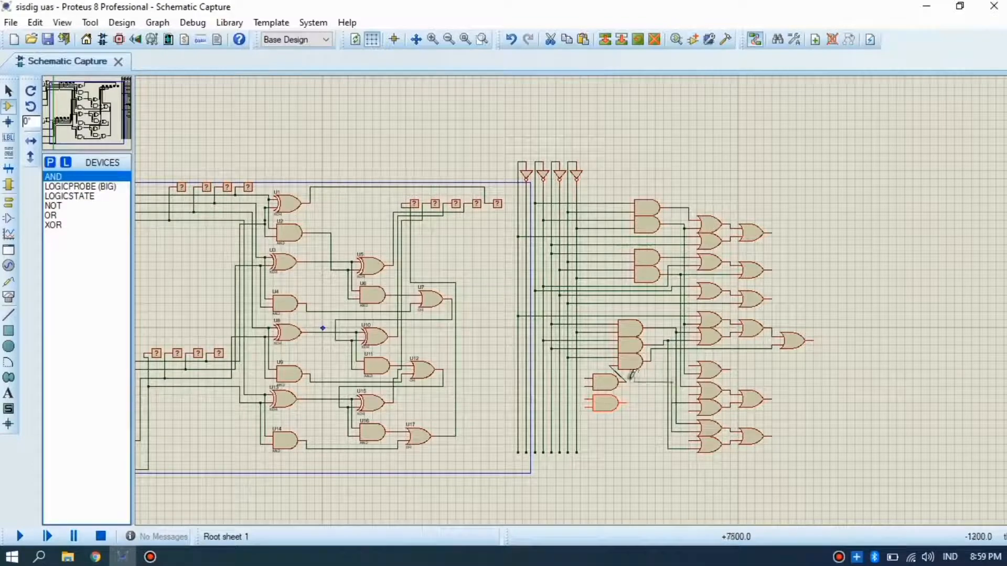
pyautogui.click(640, 401)
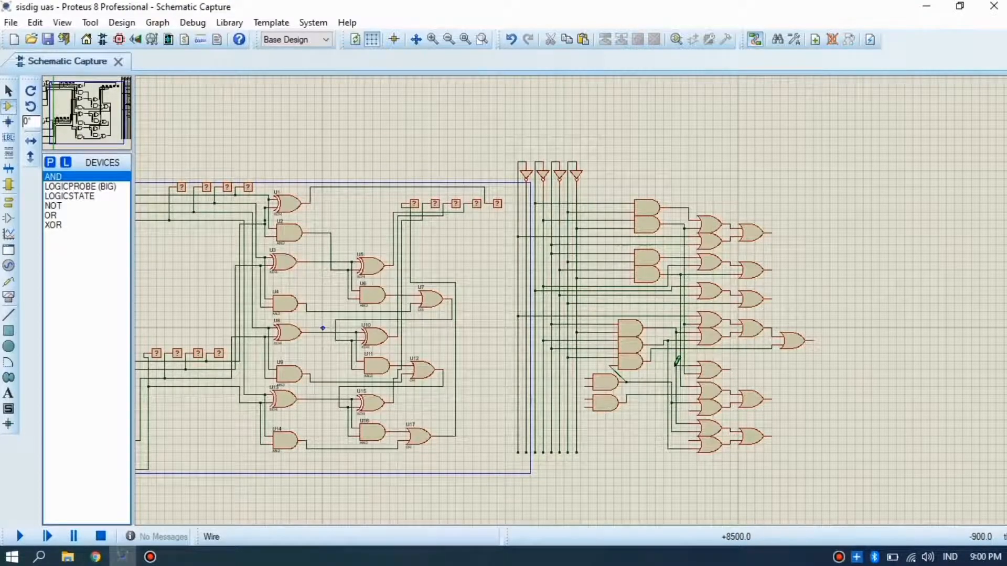
# Connect the open inputs of the lower OR gates in the last two OR groups to the first vertical input line.
pyautogui.click(688, 413)
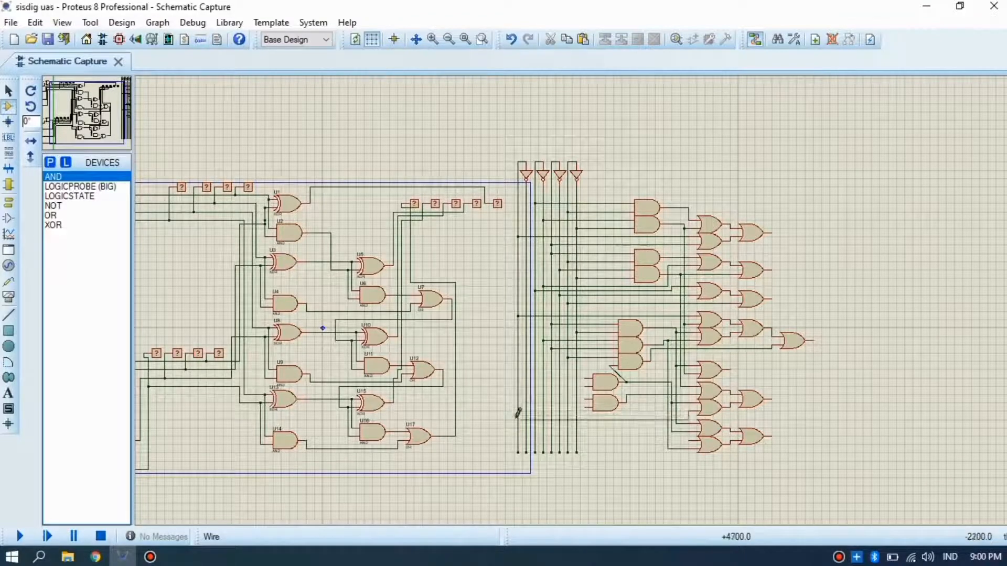
pyautogui.click(518, 415)
pyautogui.click(687, 440)
pyautogui.click(518, 440)
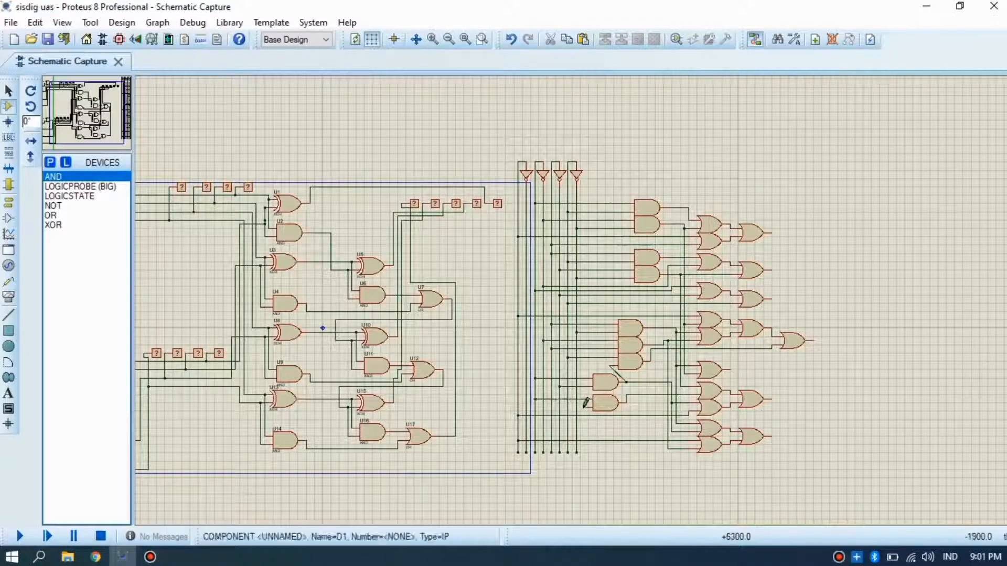
# Find "7 seg" parts in the device library, pick 7SEG-DIGITAL and place one display beyond the final OR gates.
pyautogui.click(54, 170)
pyautogui.write('7 seg')
pyautogui.scroll(-10, 398, 388)
pyautogui.click(399, 383)
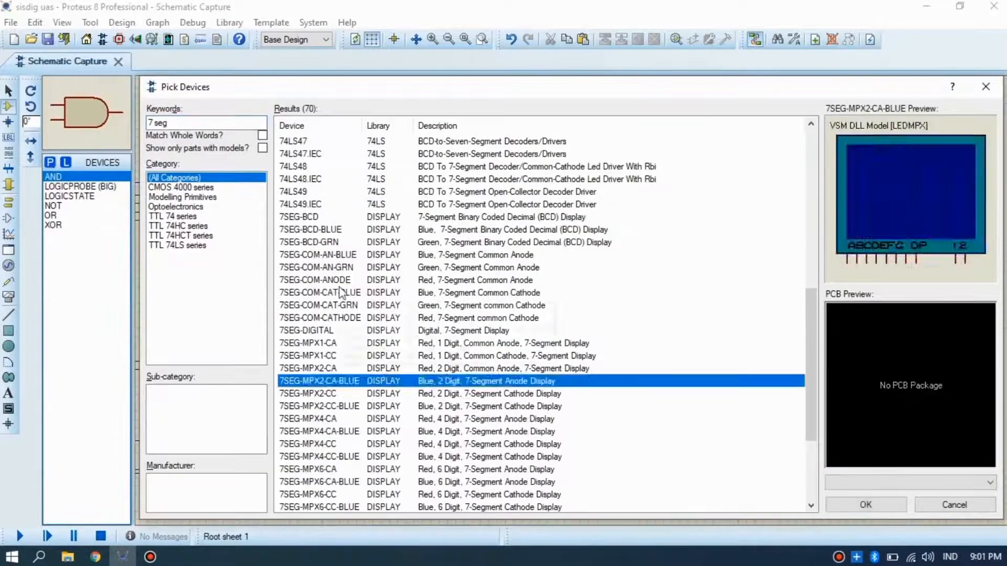
pyautogui.click(320, 217)
pyautogui.doubleClick(323, 331)
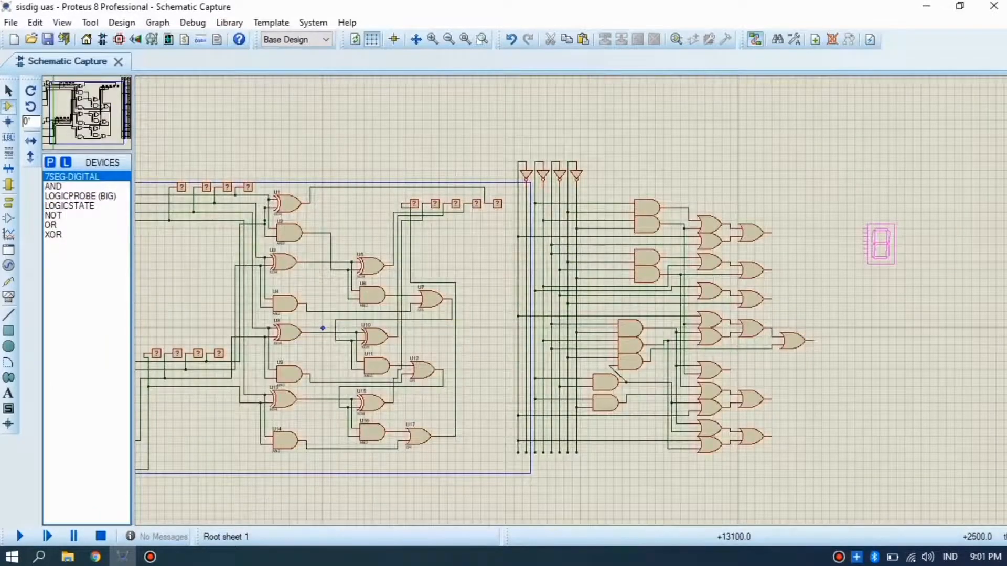
pyautogui.click(881, 246)
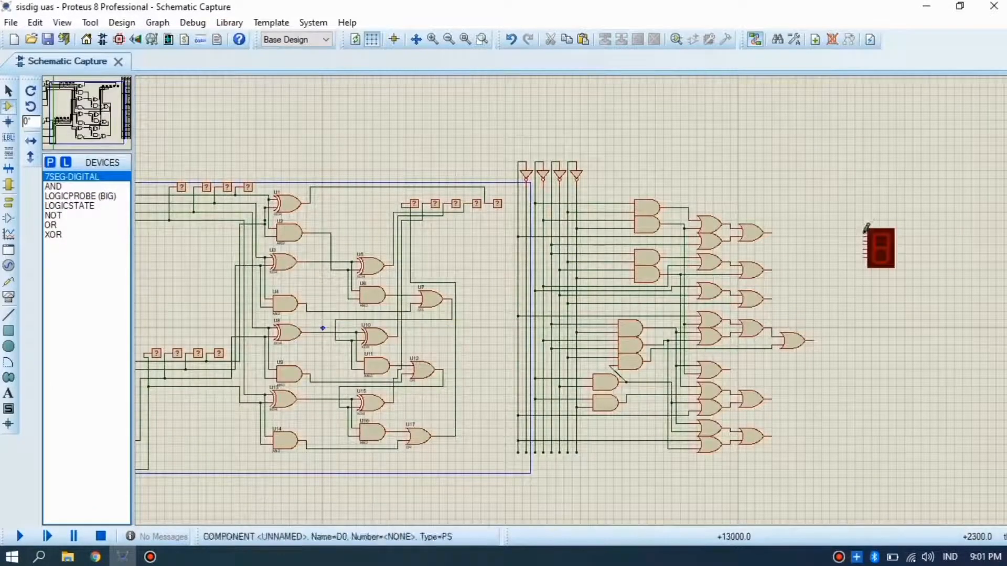
# Wire the outputs of the first four OR groups to the top four inputs of the seven-segment display.
pyautogui.click(771, 269)
pyautogui.click(862, 232)
pyautogui.click(772, 298)
pyautogui.click(865, 242)
pyautogui.click(812, 341)
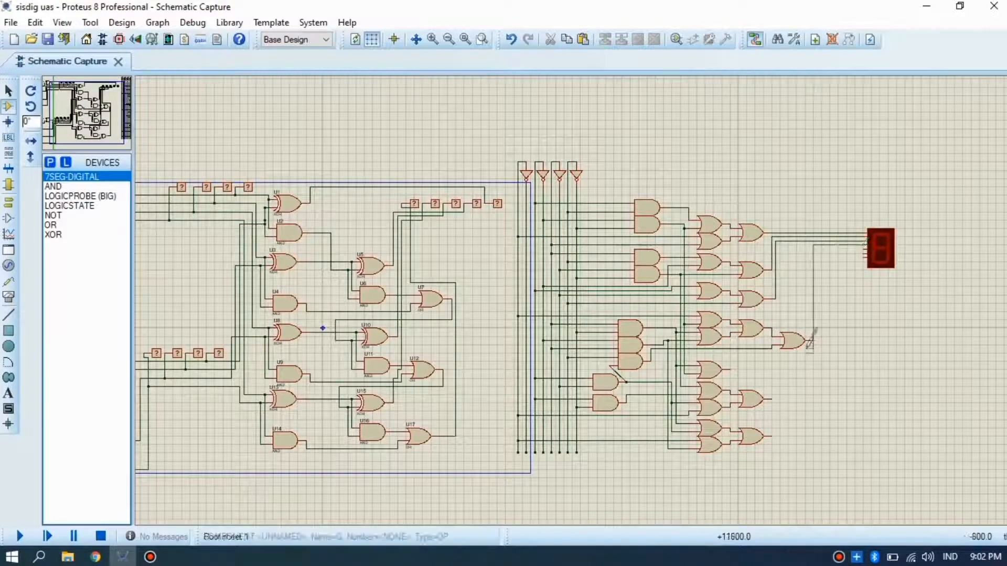
pyautogui.click(865, 246)
pyautogui.click(865, 250)
pyautogui.click(766, 399)
pyautogui.hotkey('ctrl', 'z')
# Wire the outputs of the three lowest OR groups to the display's remaining three inputs.
pyautogui.click(727, 369)
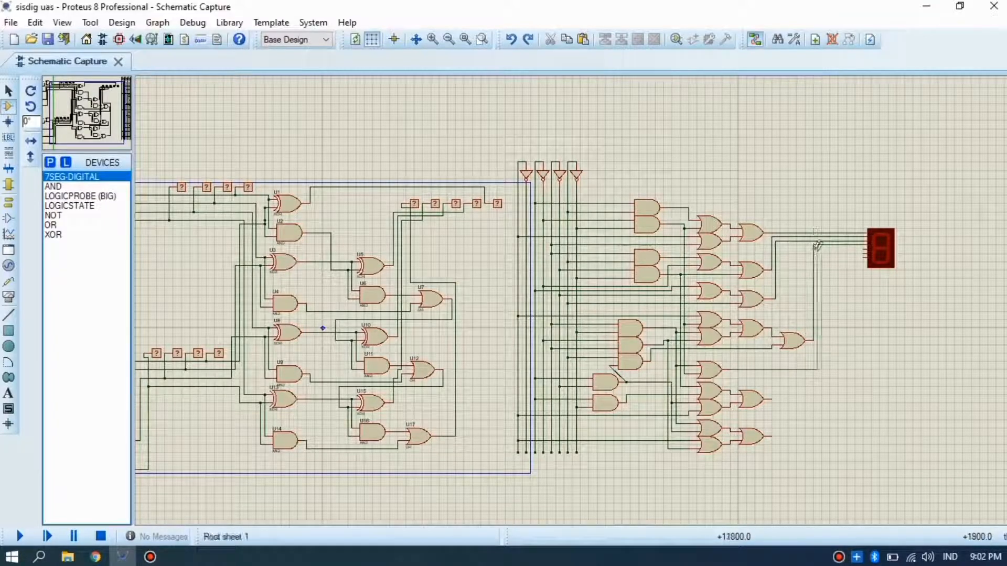
pyautogui.click(865, 254)
pyautogui.click(866, 254)
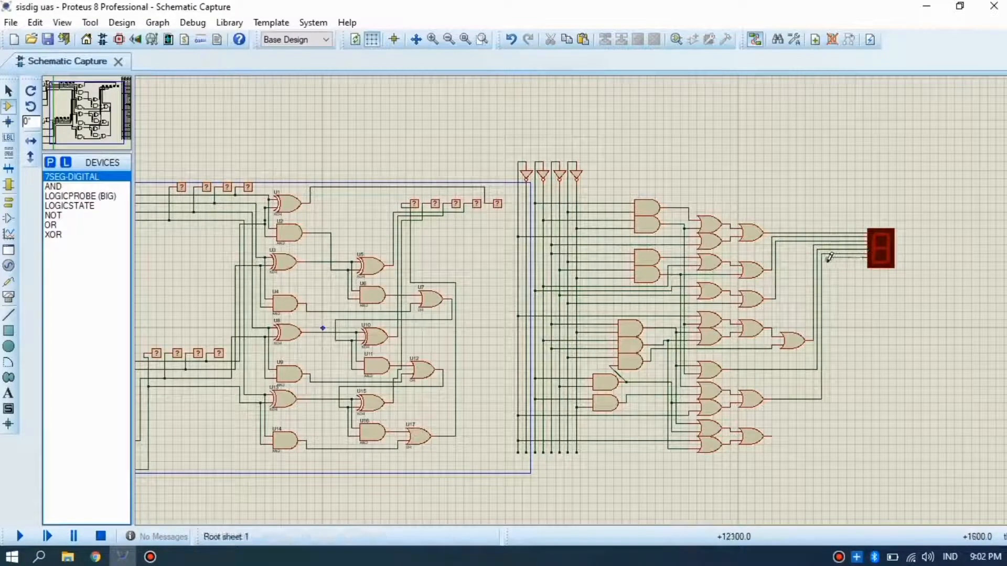
pyautogui.click(773, 434)
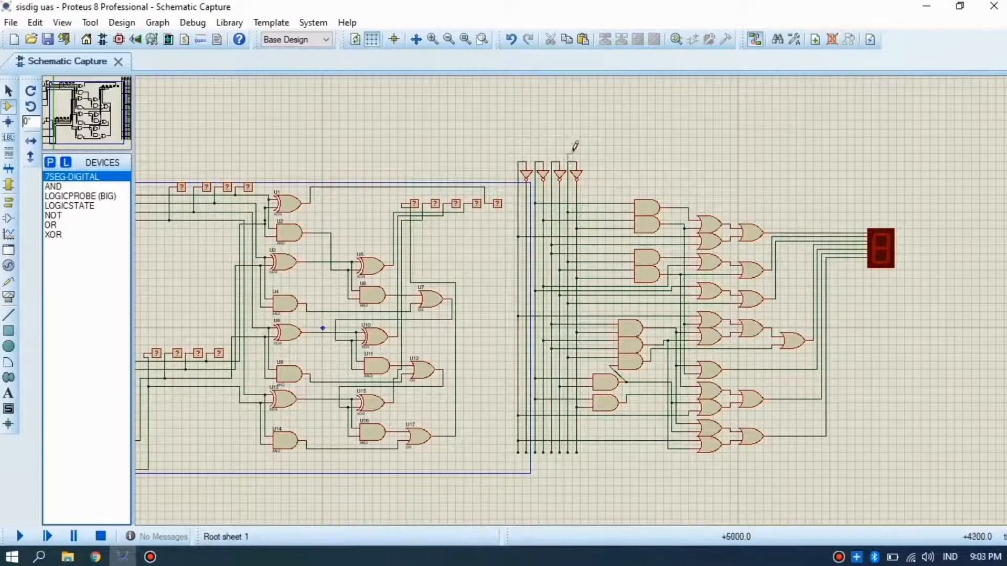
# Connect the four NOT gate inputs to the adder's four sum probe lines and run the simulation.
pyautogui.click(485, 187)
pyautogui.click(464, 204)
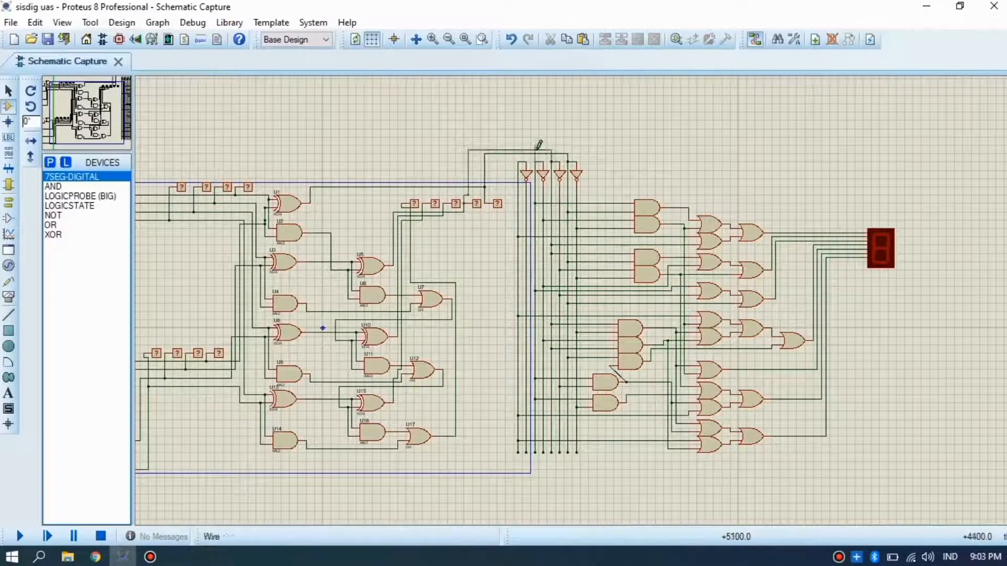
pyautogui.click(534, 144)
pyautogui.click(444, 203)
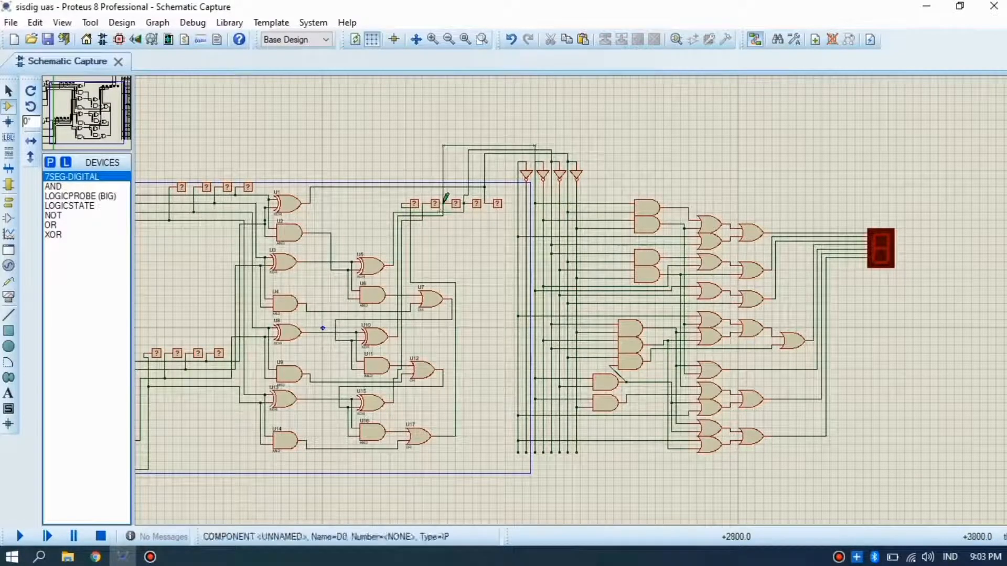
pyautogui.click(422, 203)
pyautogui.click(517, 163)
pyautogui.click(20, 535)
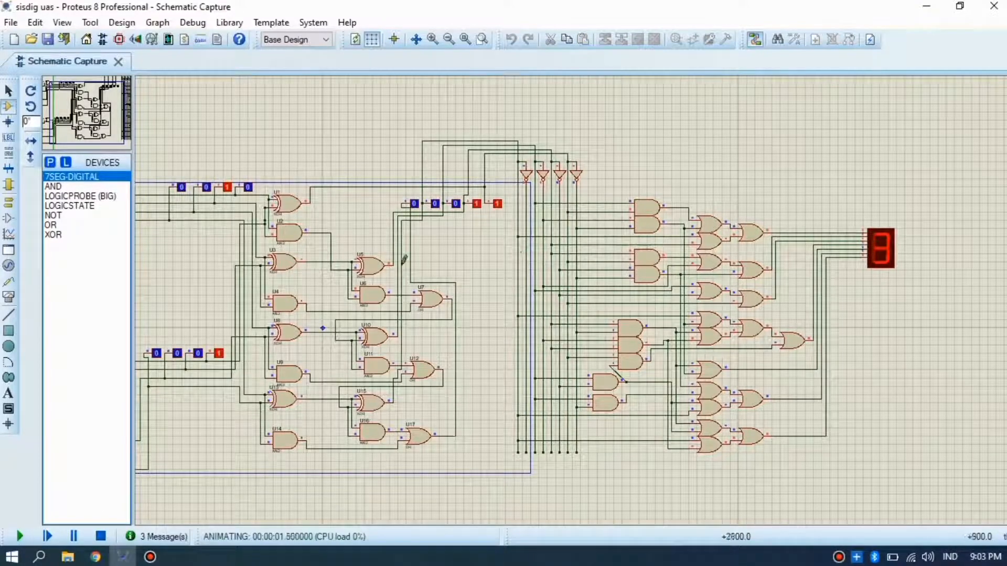
pyautogui.click(199, 355)
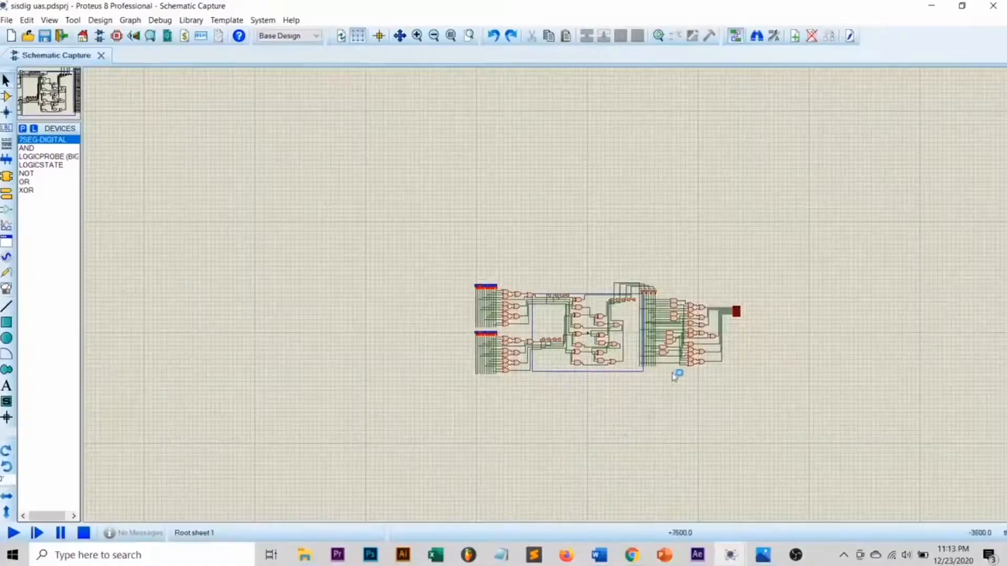
# Copy the decoder network with its display below the adder and connect its NOT inputs to the lower encoder's output probe lines.
pyautogui.press('F6')
pyautogui.moveTo(660, 169); pyautogui.dragTo(492, 300)
pyautogui.click(587, 36)
pyautogui.press('F6')
pyautogui.press('F6')
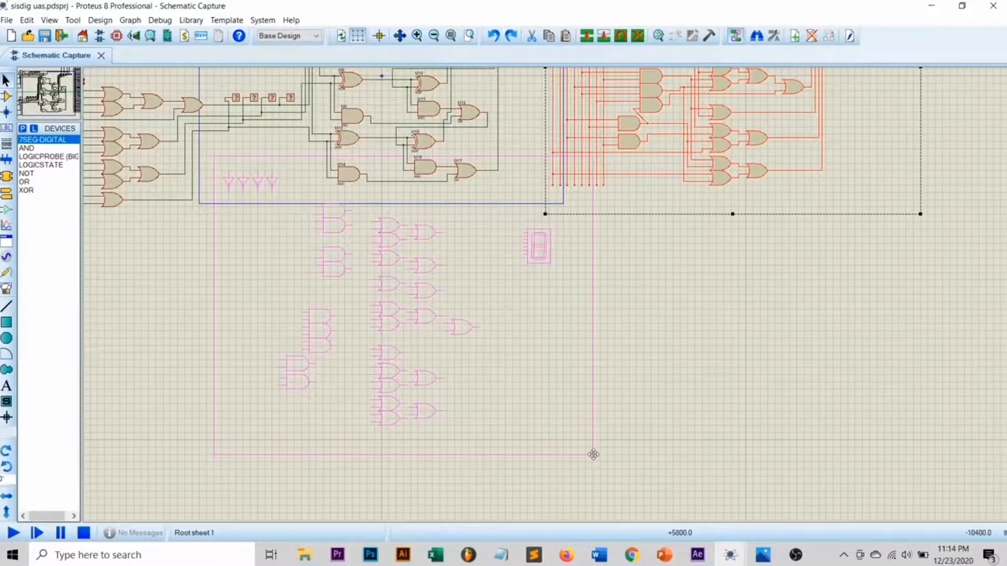
pyautogui.click(593, 455)
pyautogui.click(229, 128)
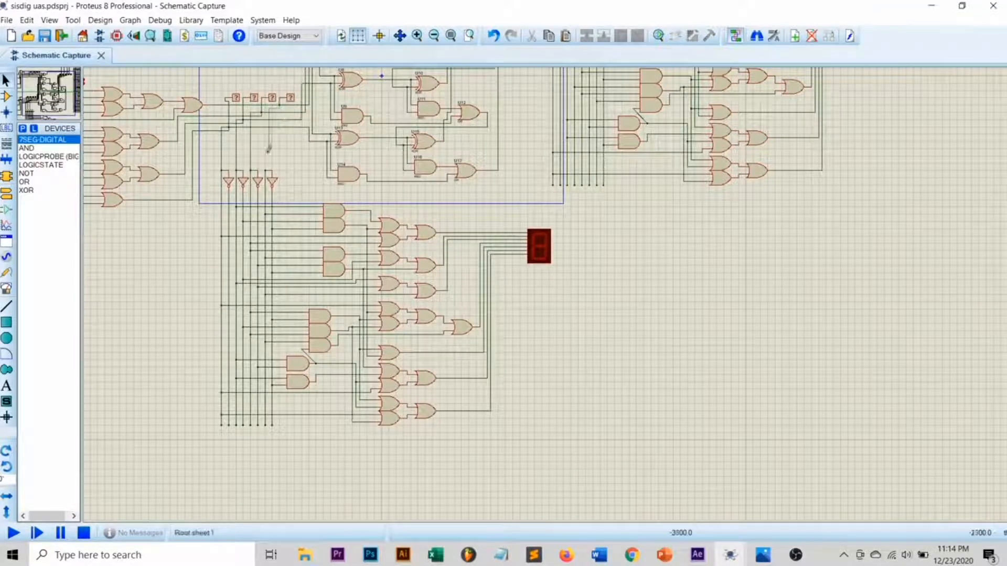
pyautogui.click(272, 103)
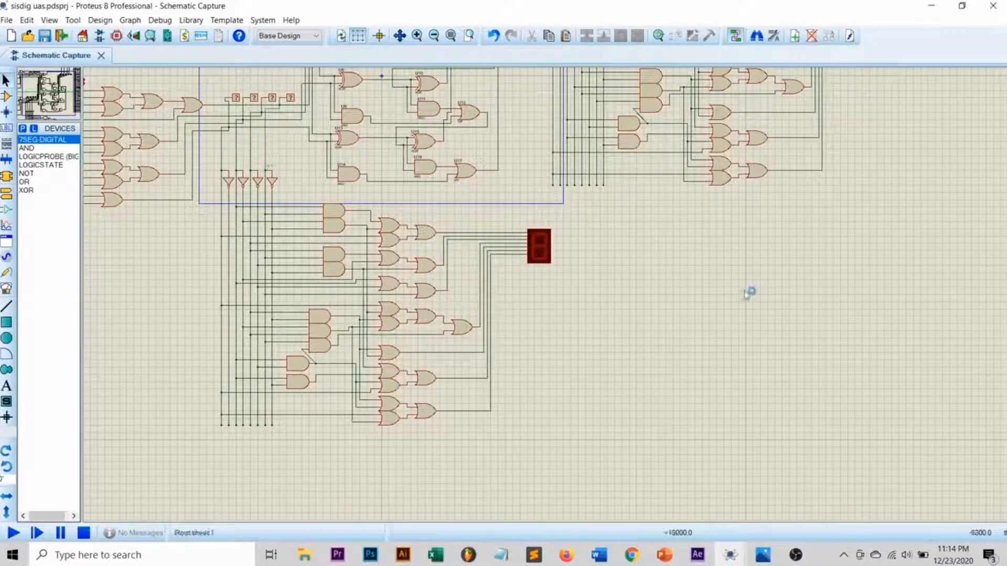
# Paste another copy of the decoder network with its seven-segment display above the adder.
pyautogui.scroll(-2, 755, 293)
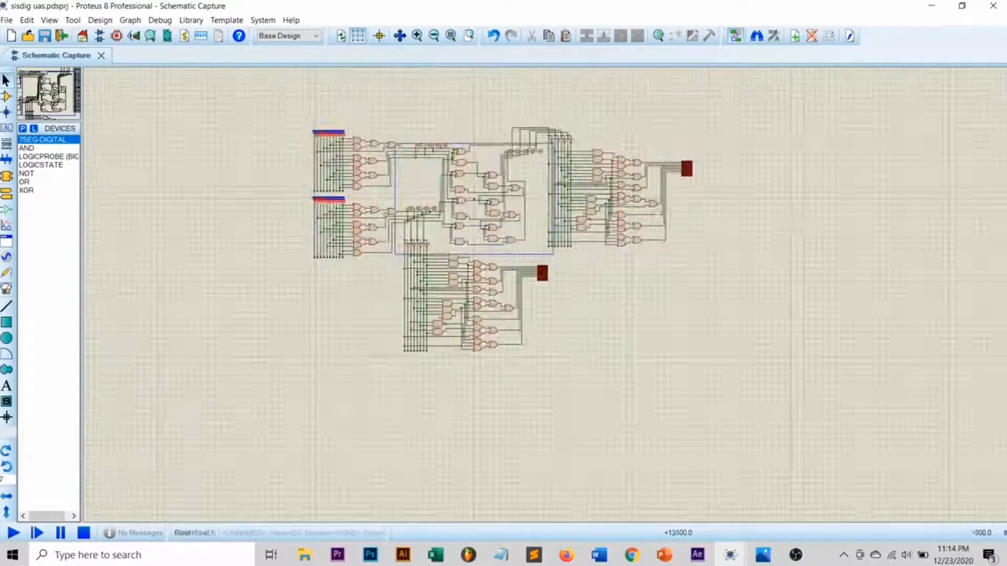
pyautogui.scroll(-1, 703, 202)
pyautogui.scroll(2, 480, 293)
pyautogui.click(565, 36)
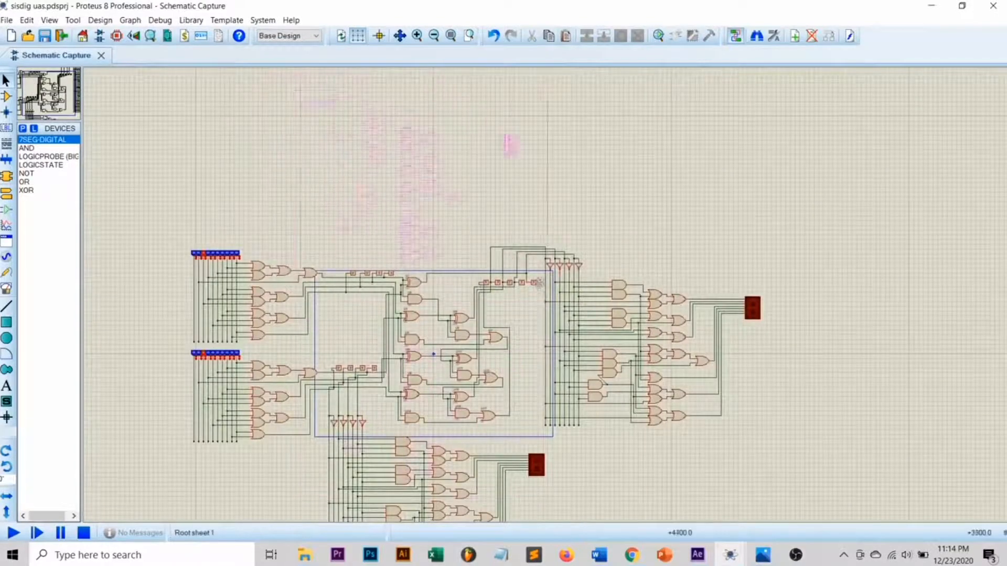
pyautogui.scroll(1, 546, 276)
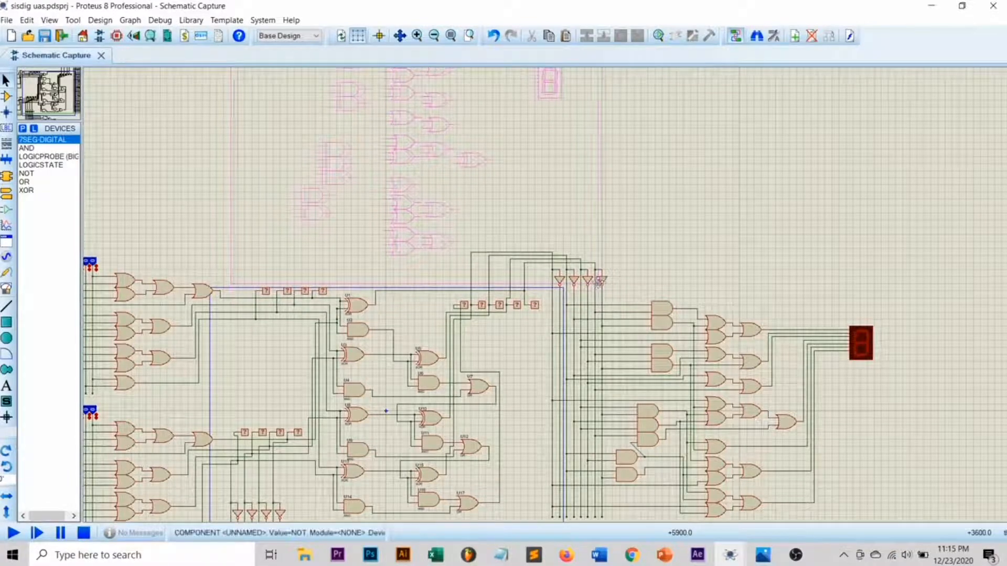
pyautogui.click(602, 283)
# Connect the upper decoder copy's vertical input lines to the upper encoder's output probe lines.
pyautogui.click(245, 255)
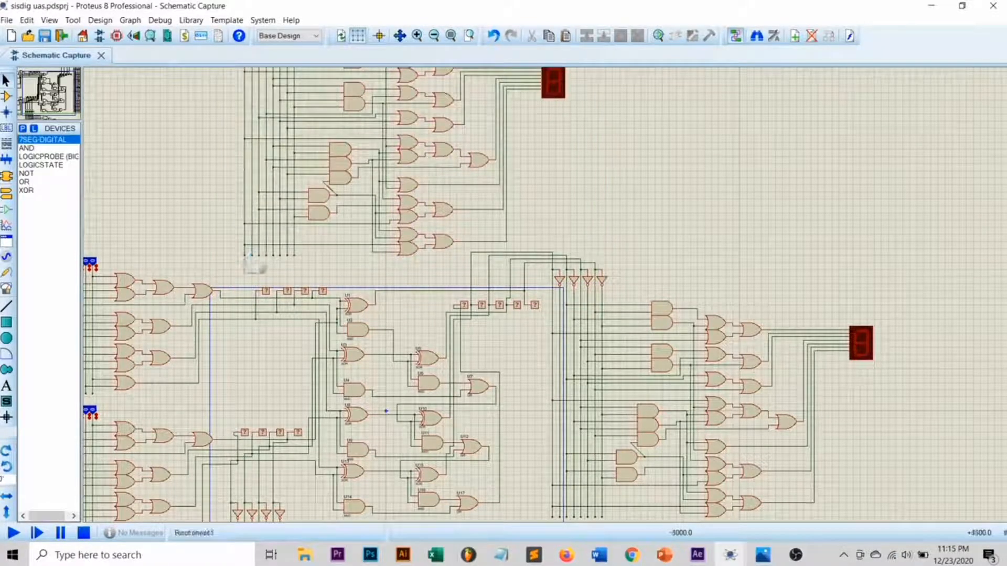
pyautogui.click(256, 289)
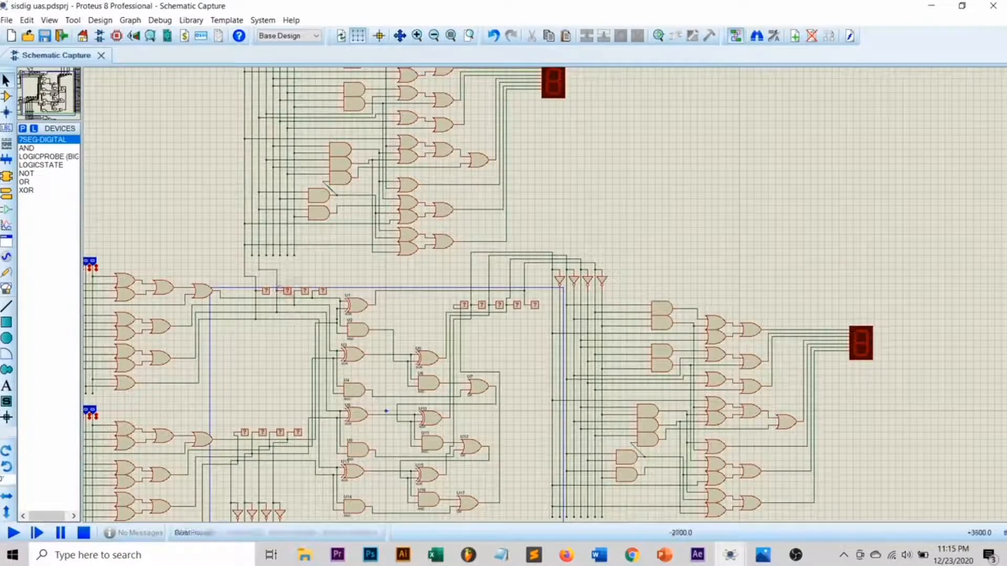
pyautogui.scroll(1, 266, 274)
pyautogui.click(556, 268)
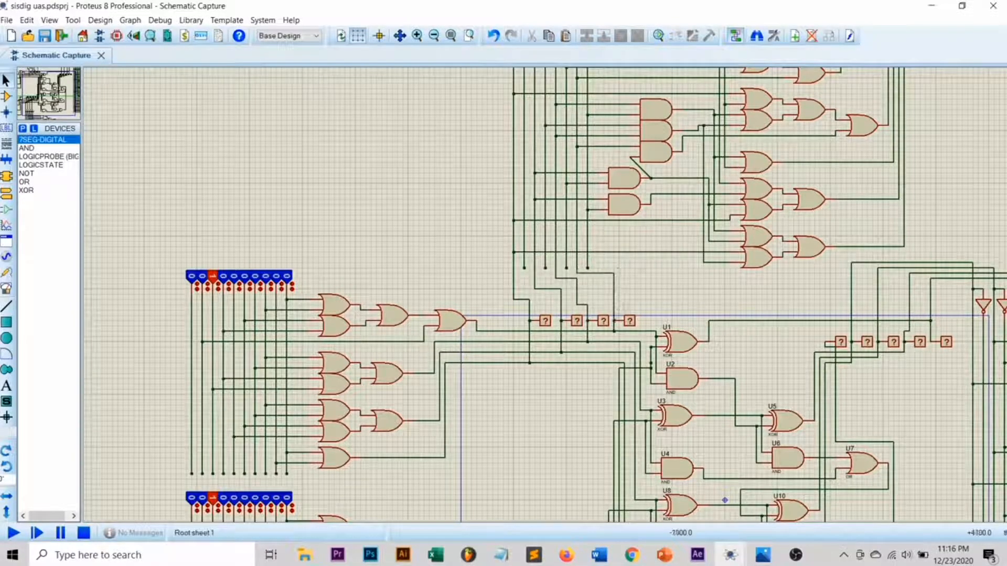
# Run the simulation with the upper encoder set to 1 and the lower encoder set to 4, and check the probes and displays.
pyautogui.scroll(-3, 779, 326)
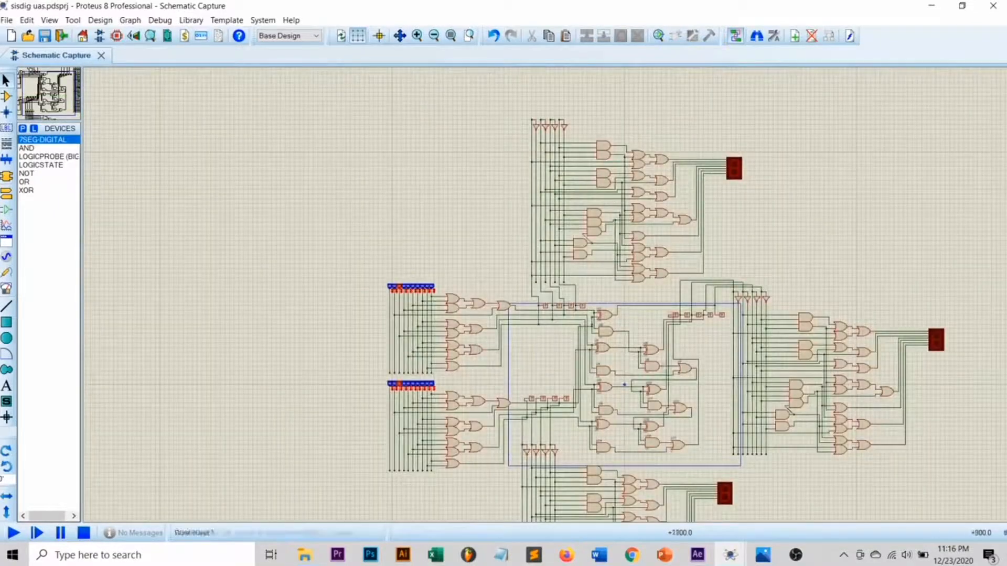
pyautogui.scroll(2, 612, 381)
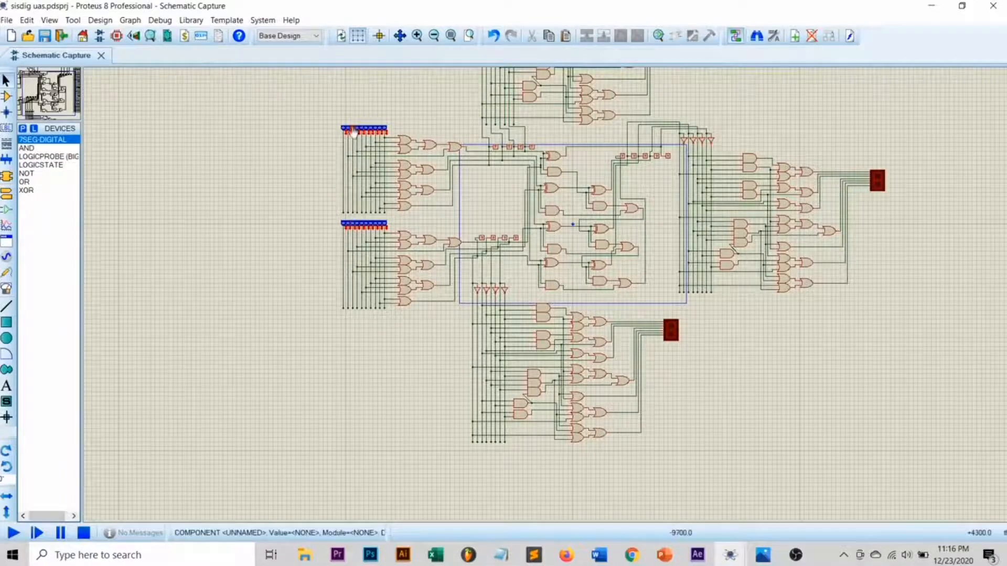
pyautogui.click(13, 532)
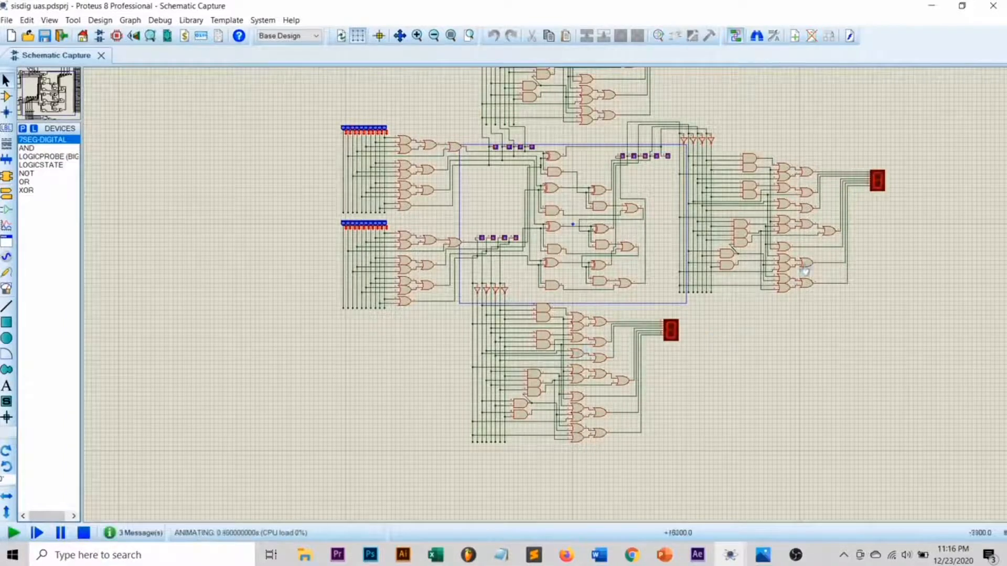
pyautogui.scroll(1, 375, 155)
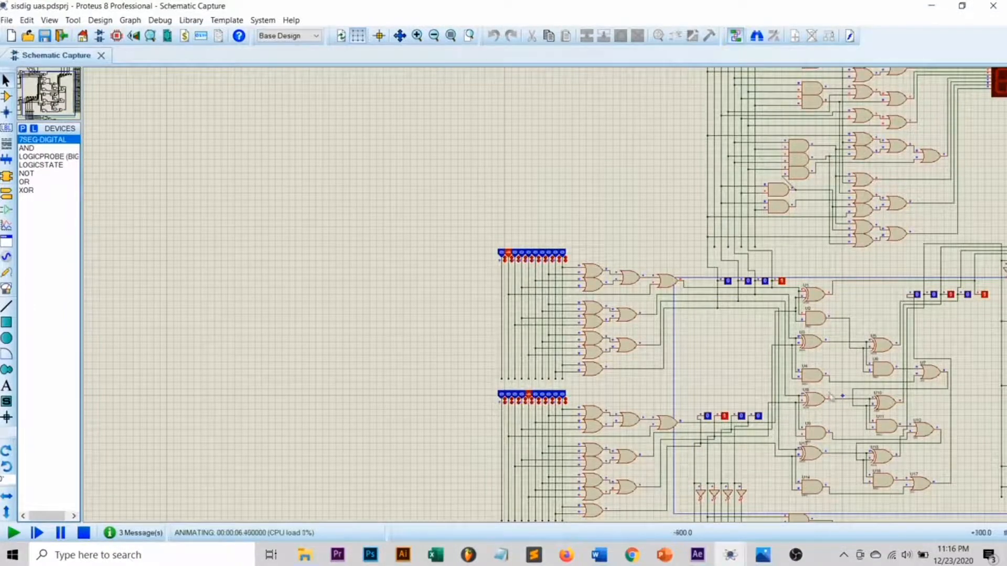
pyautogui.scroll(-1, 743, 373)
pyautogui.scroll(-1, 833, 478)
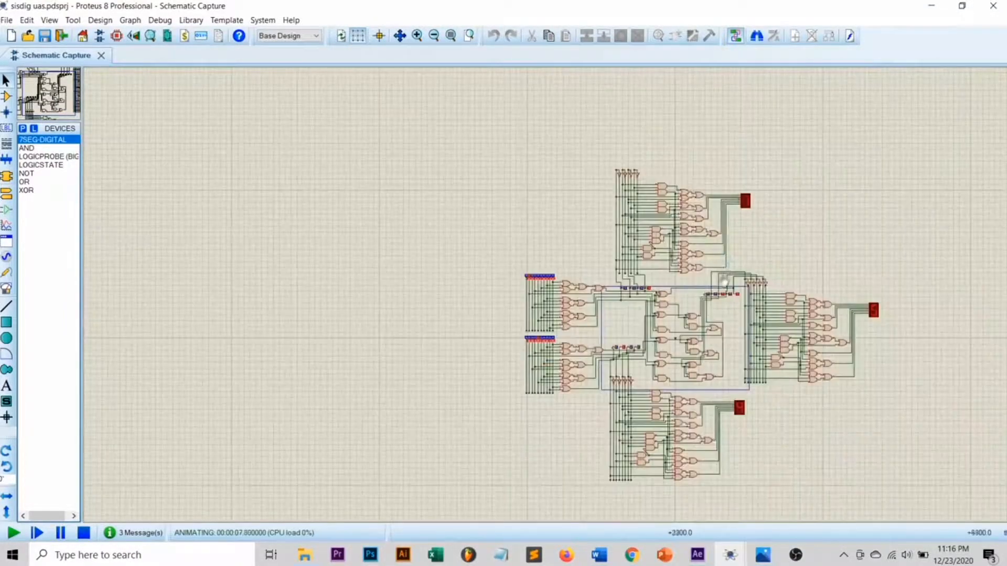
pyautogui.scroll(1, 712, 285)
pyautogui.scroll(1, 497, 308)
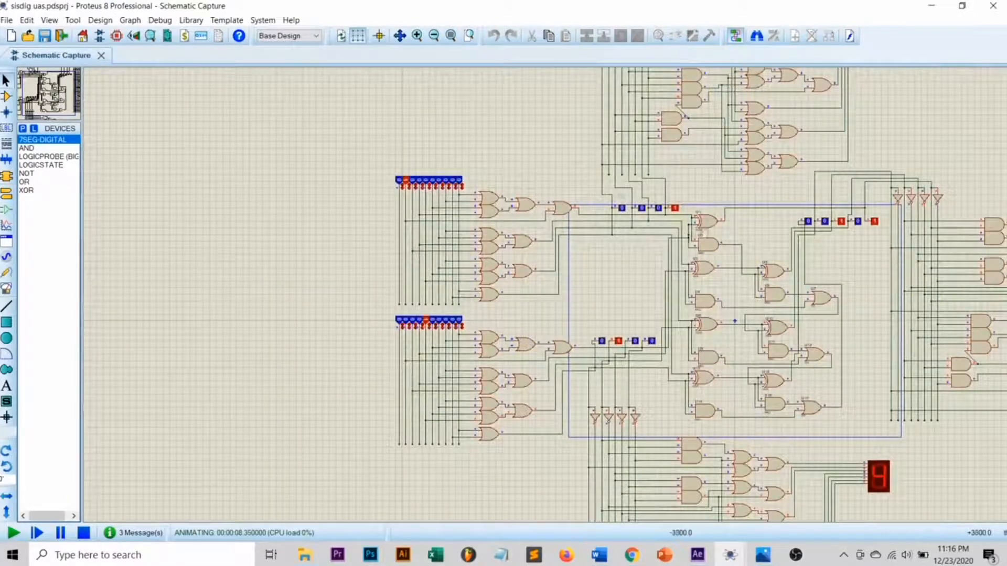
# Consult the seven-segment truth table image in Photos, then switch back to Proteus and compare it with the displays.
pyautogui.click(766, 561)
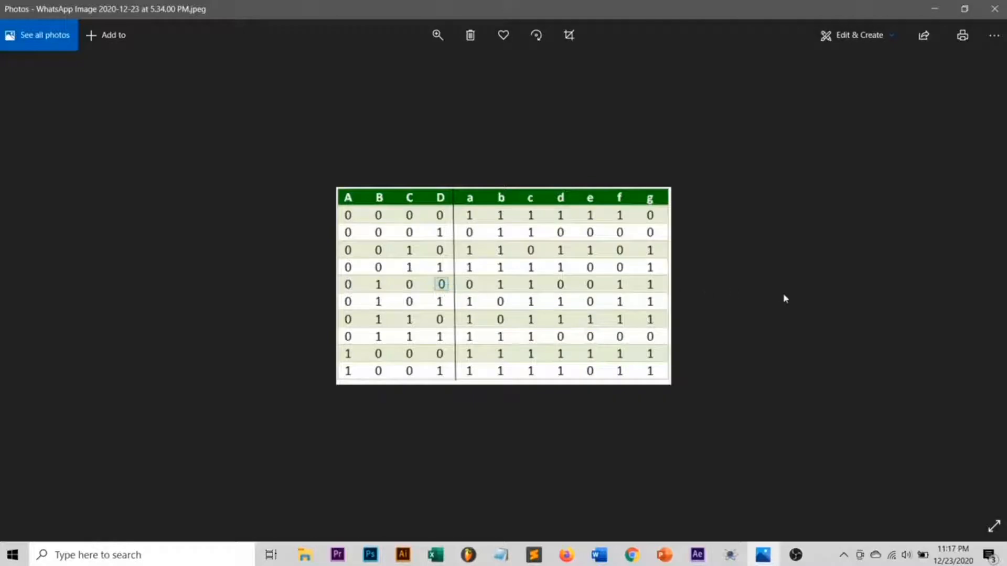
pyautogui.click(934, 8)
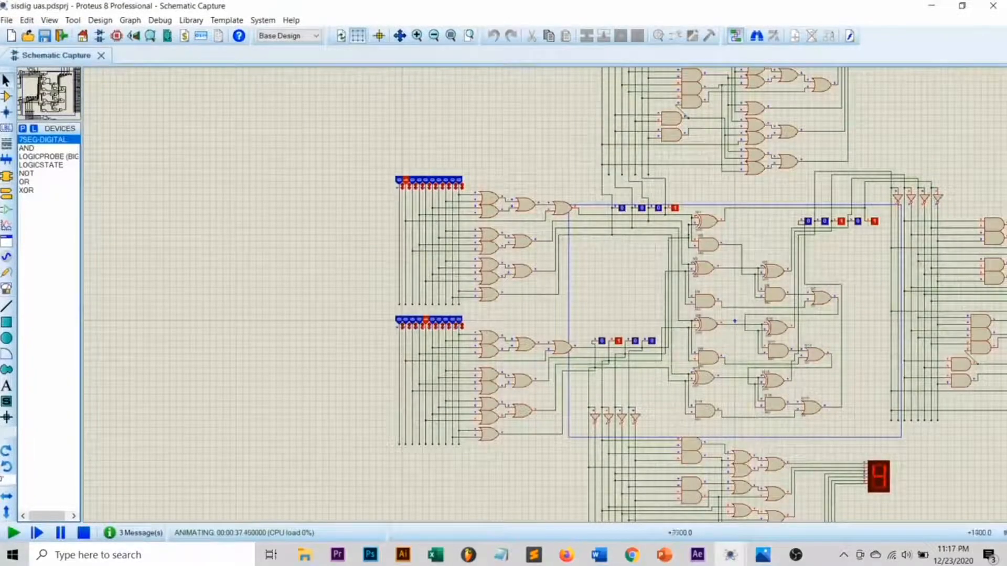
pyautogui.scroll(-1, 547, 294)
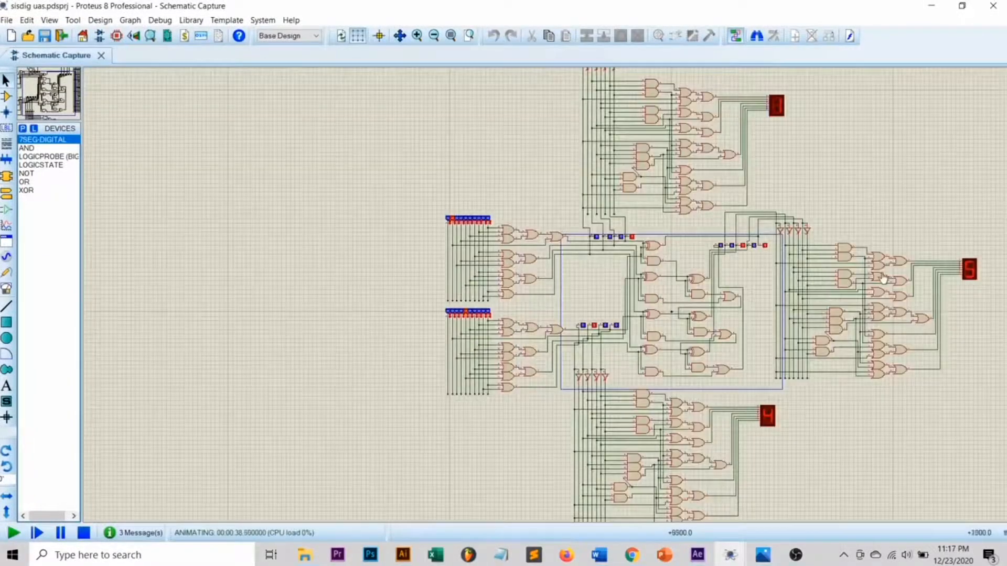
pyautogui.scroll(1, 883, 280)
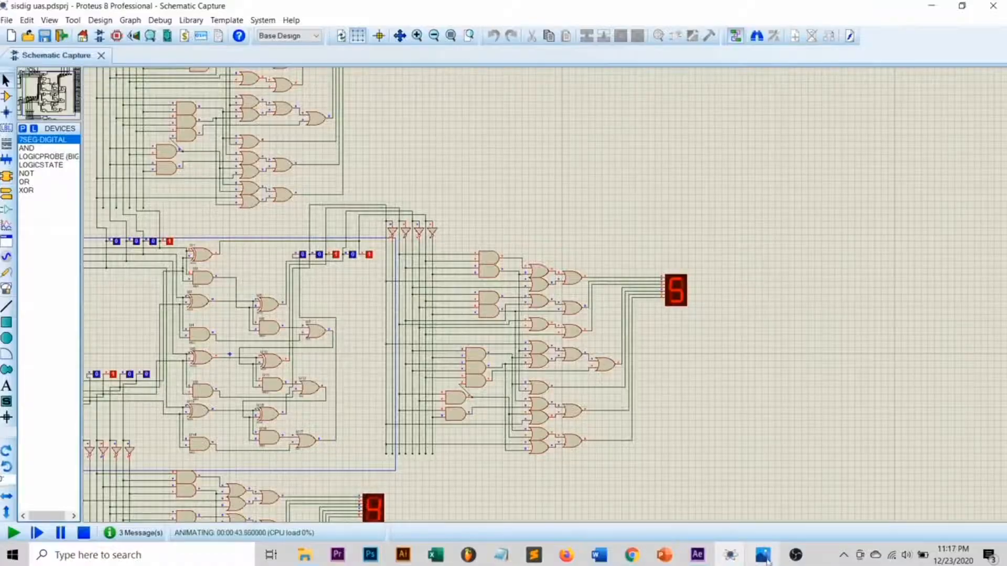
# Compare the sum display's segment inputs with the seven-segment truth table image in Photos, switching back to Proteus after each look.
pyautogui.click(767, 560)
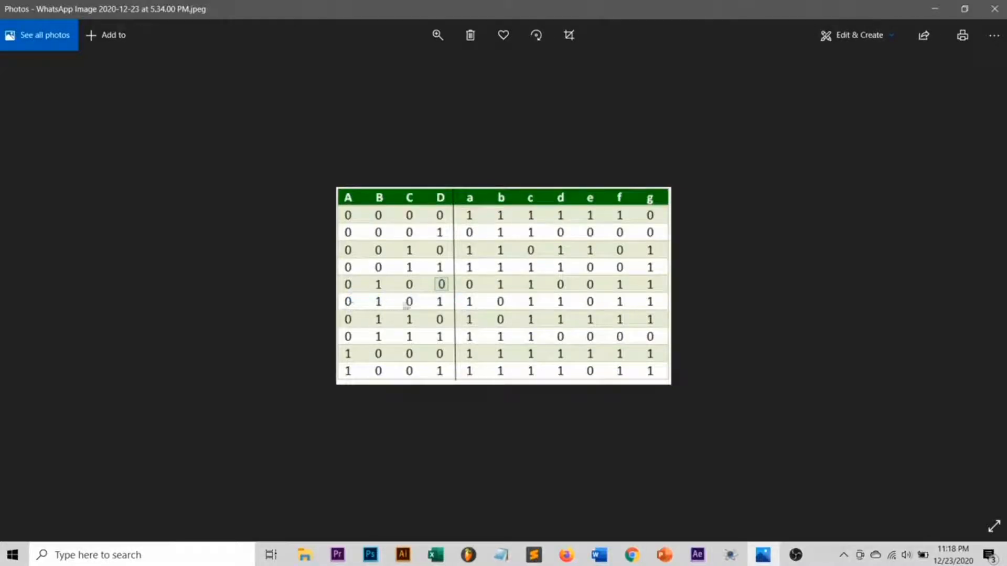
pyautogui.click(934, 9)
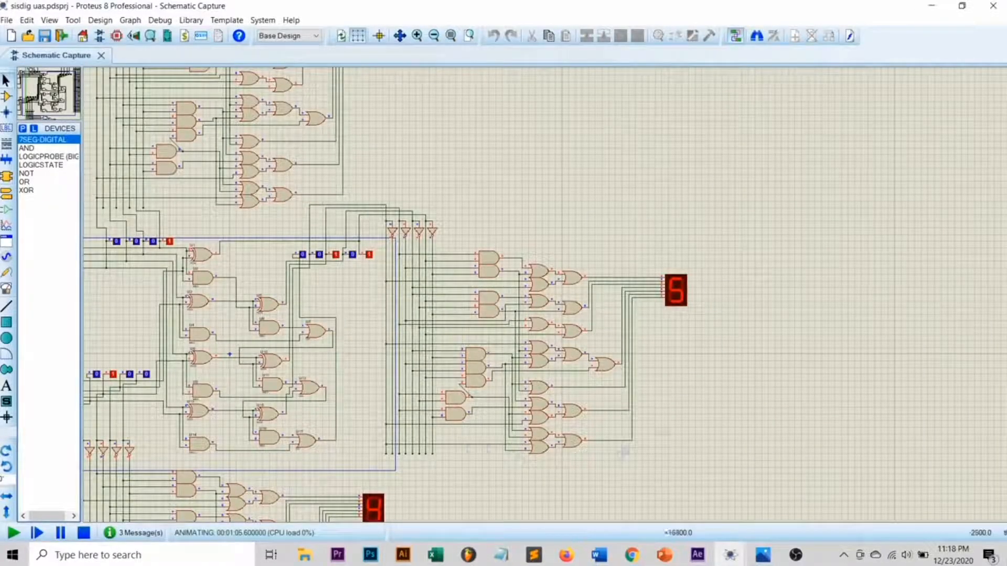
pyautogui.scroll(1, 667, 296)
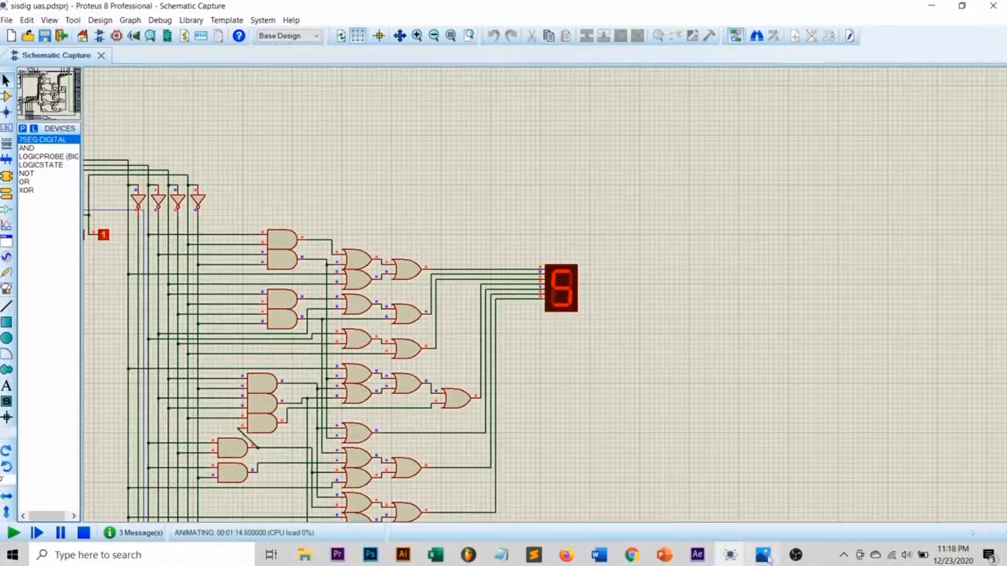
pyautogui.click(763, 503)
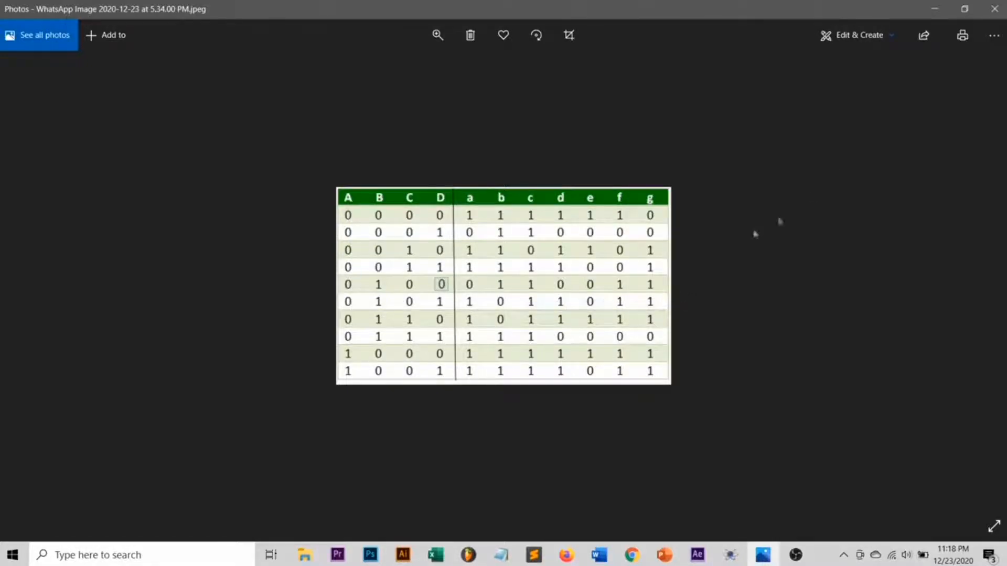
pyautogui.click(934, 9)
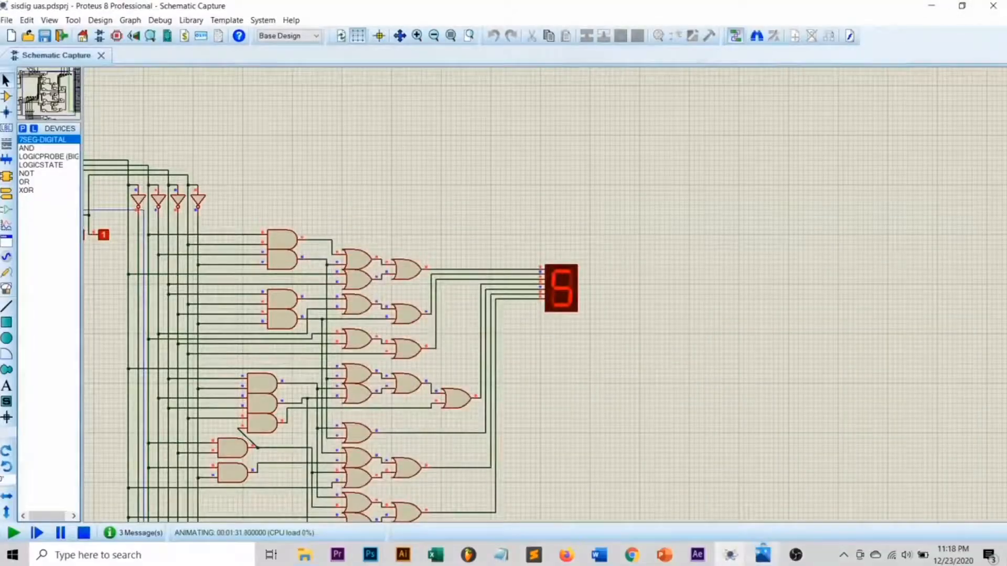
pyautogui.click(763, 551)
pyautogui.click(935, 6)
# Set the upper encoder's input to 2 and the lower encoder's input to 4 in the running simulation.
pyautogui.scroll(-3, 173, 346)
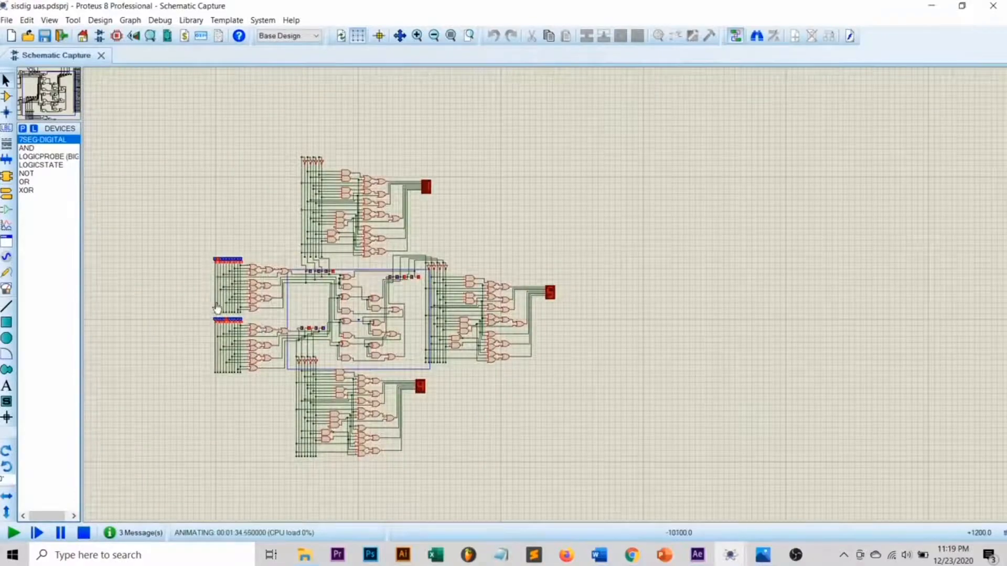
pyautogui.scroll(2, 217, 308)
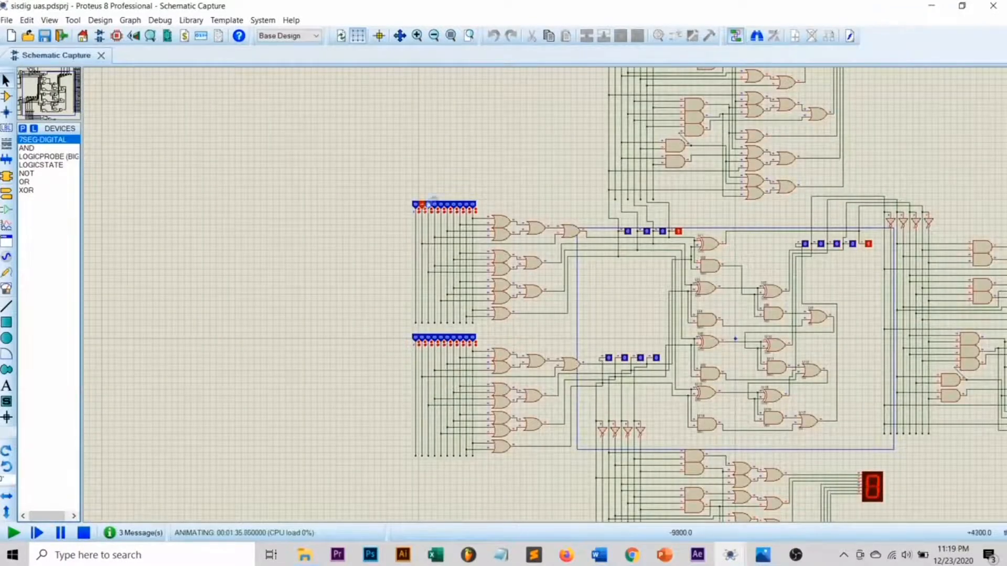
pyautogui.click(422, 206)
pyautogui.click(442, 339)
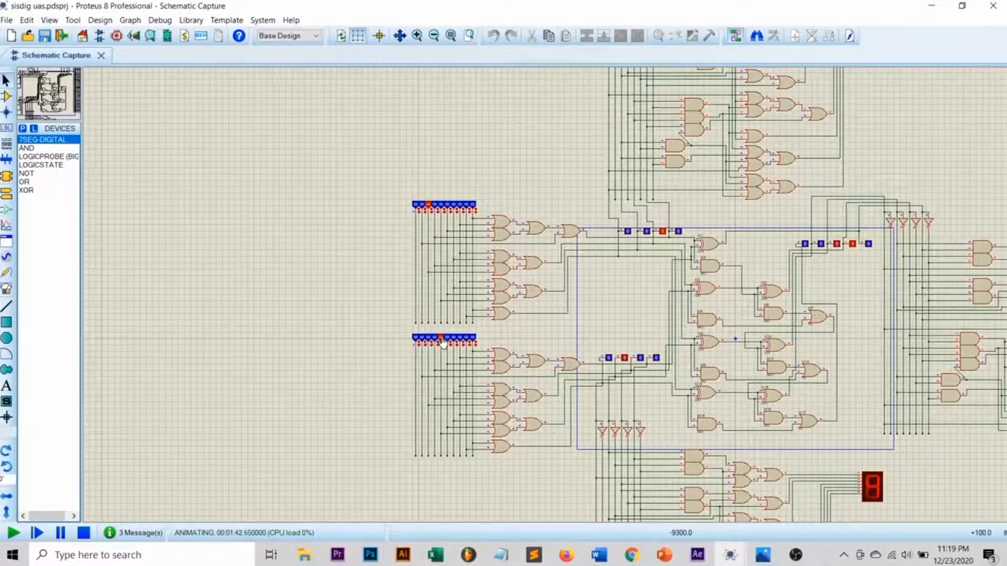
# Compare the upper and lower encoders' output probes with the matching rows of the truth table image in Photos, then return to Proteus.
pyautogui.scroll(1, 677, 307)
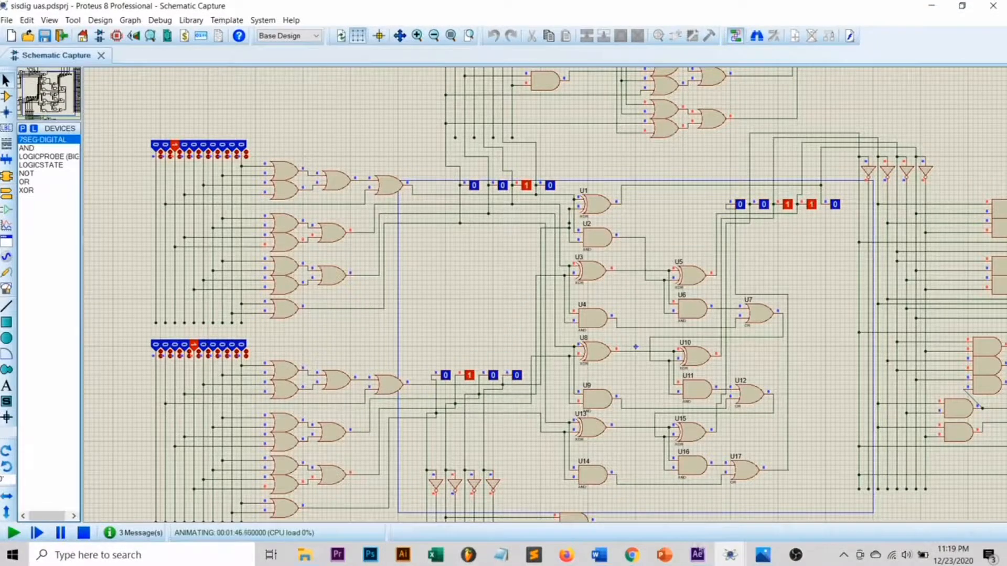
pyautogui.click(763, 554)
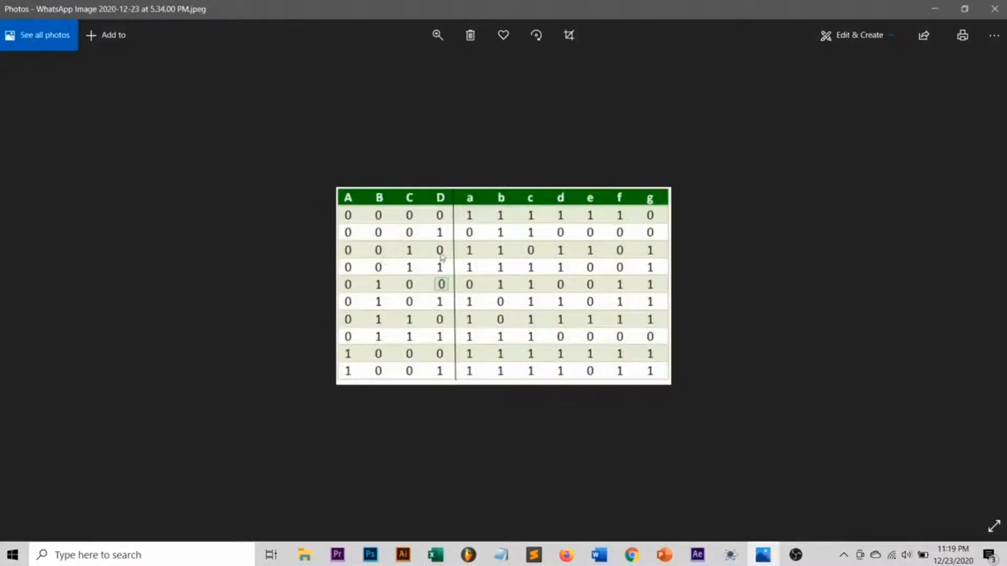
pyautogui.click(935, 9)
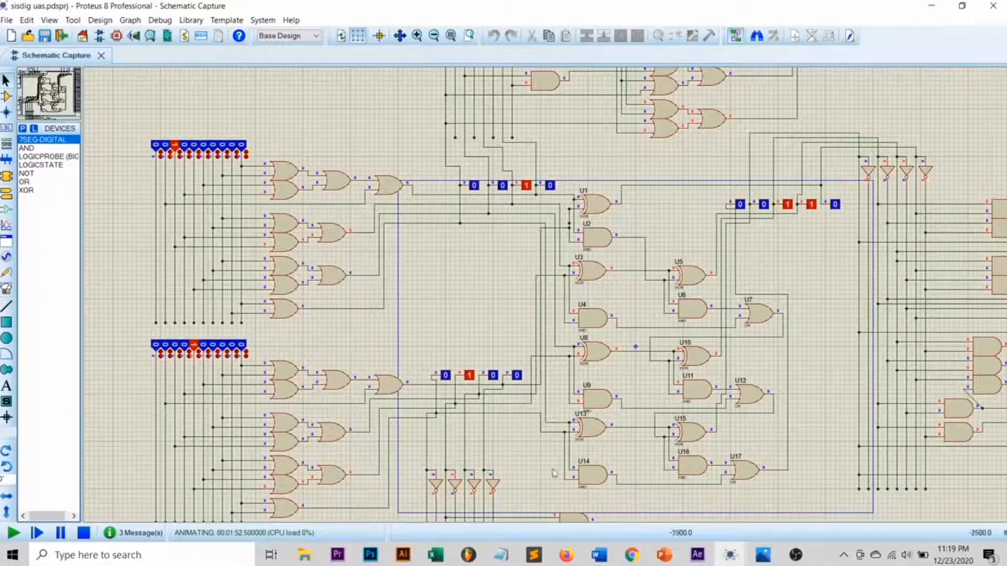
pyautogui.scroll(-2, 556, 485)
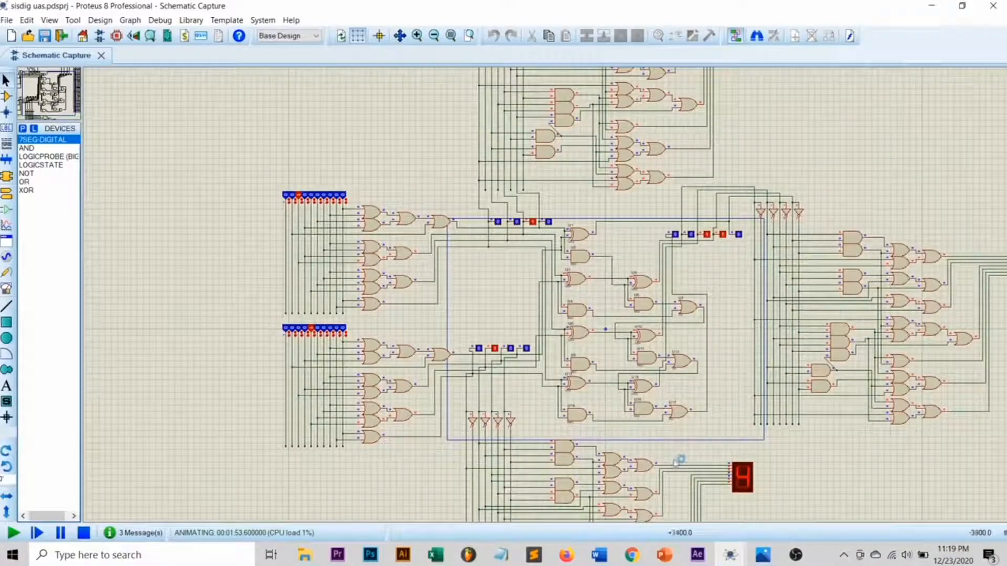
pyautogui.scroll(1, 505, 383)
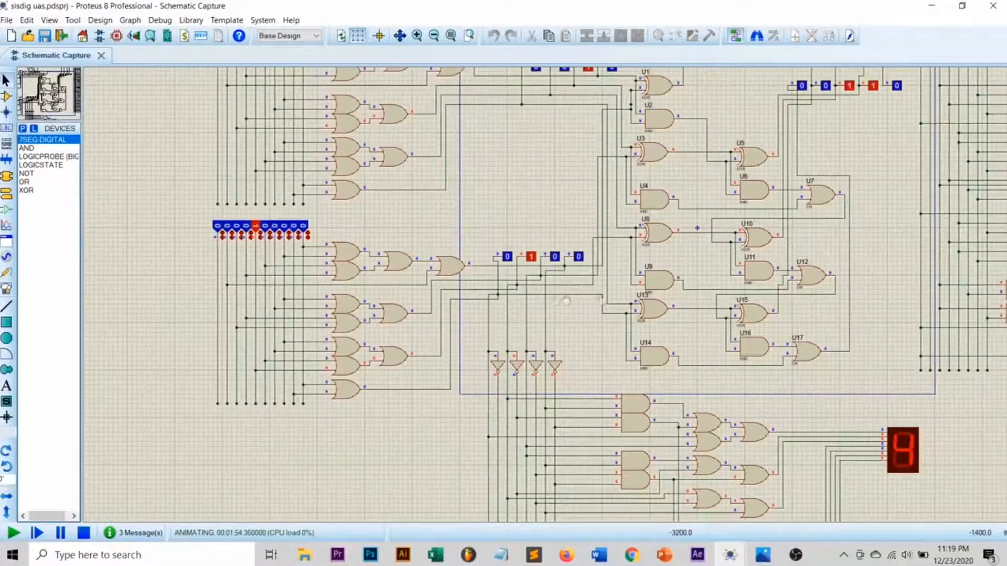
pyautogui.click(763, 554)
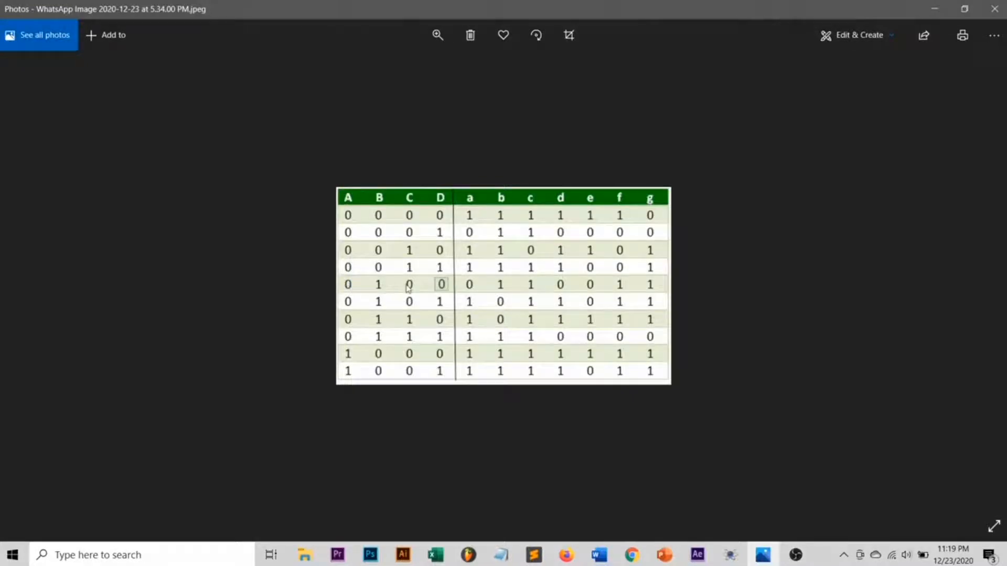
pyautogui.click(934, 9)
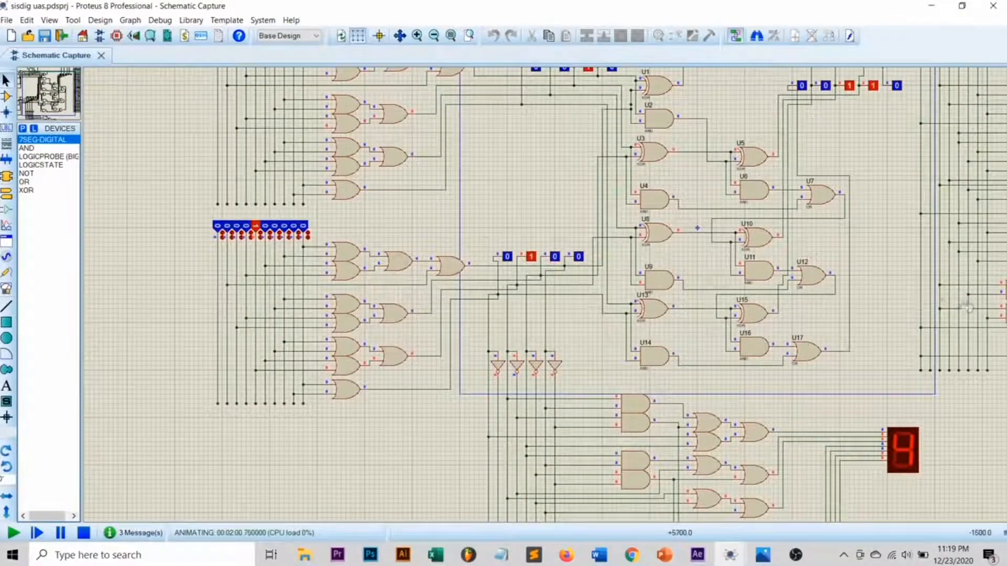
# Inspect the operand and sum displays, and compare the adder's output probes with columns A to D of the truth table in Photos.
pyautogui.scroll(-2, 697, 228)
pyautogui.scroll(-3, 999, 297)
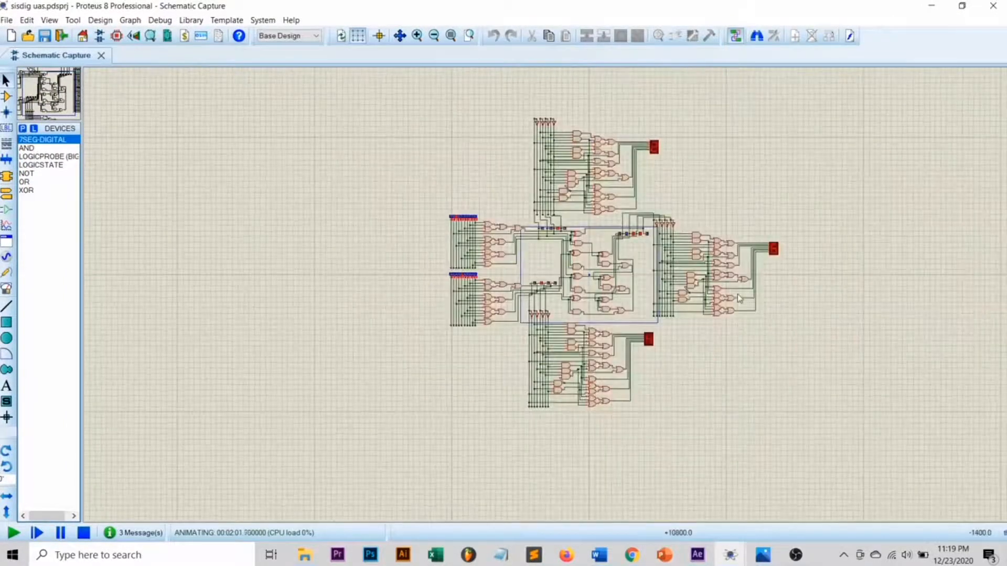
pyautogui.scroll(2, 548, 297)
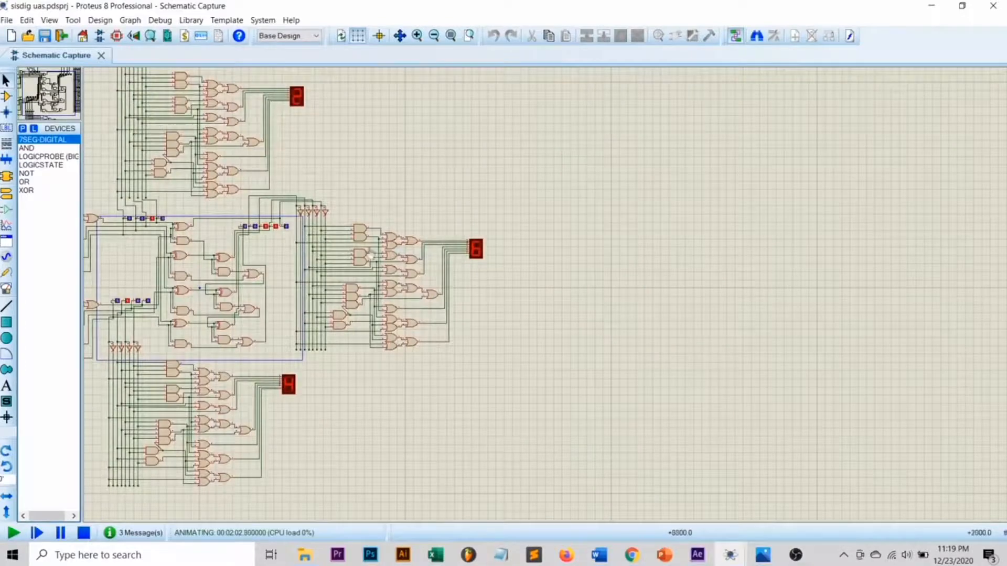
pyautogui.scroll(1, 411, 273)
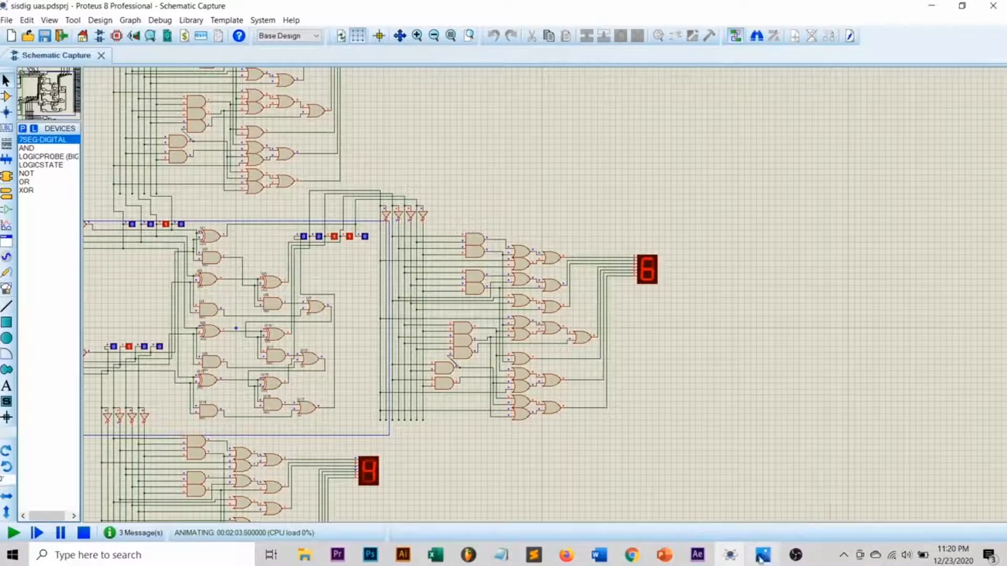
pyautogui.click(763, 555)
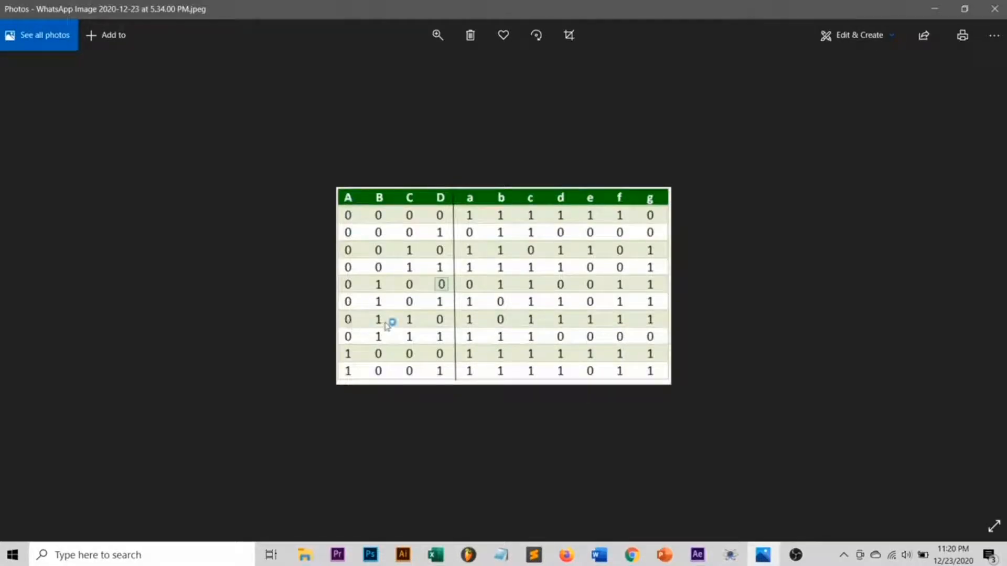
pyautogui.click(934, 8)
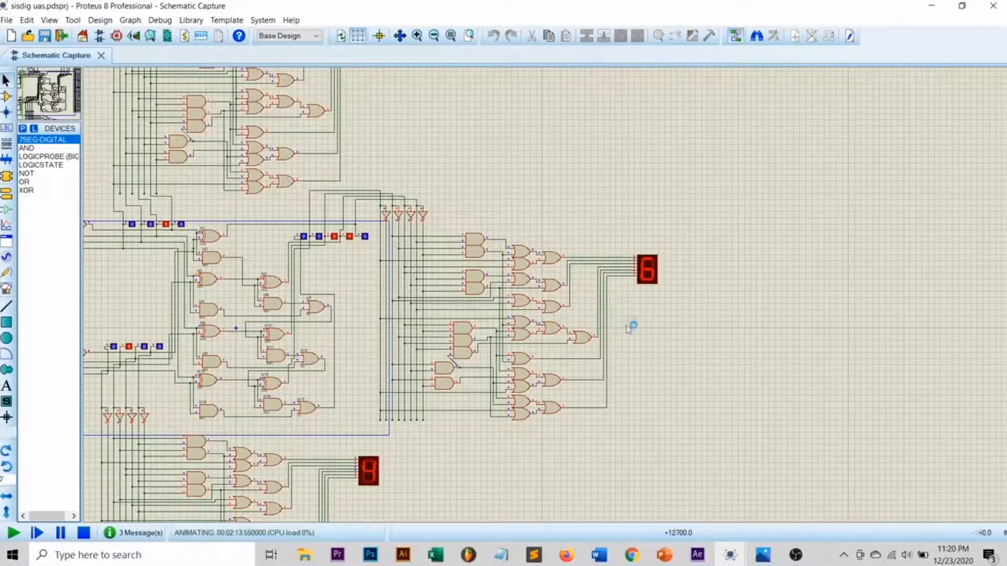
# Examine the sum display's segment input states up close and compare them with columns a to g of the truth table in Photos.
pyautogui.scroll(1, 551, 296)
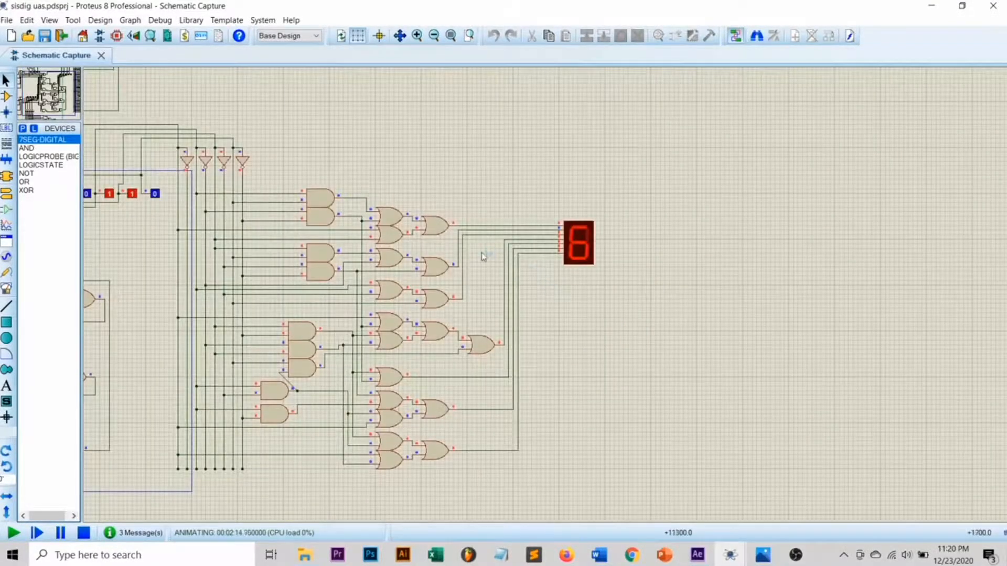
pyautogui.scroll(1, 482, 257)
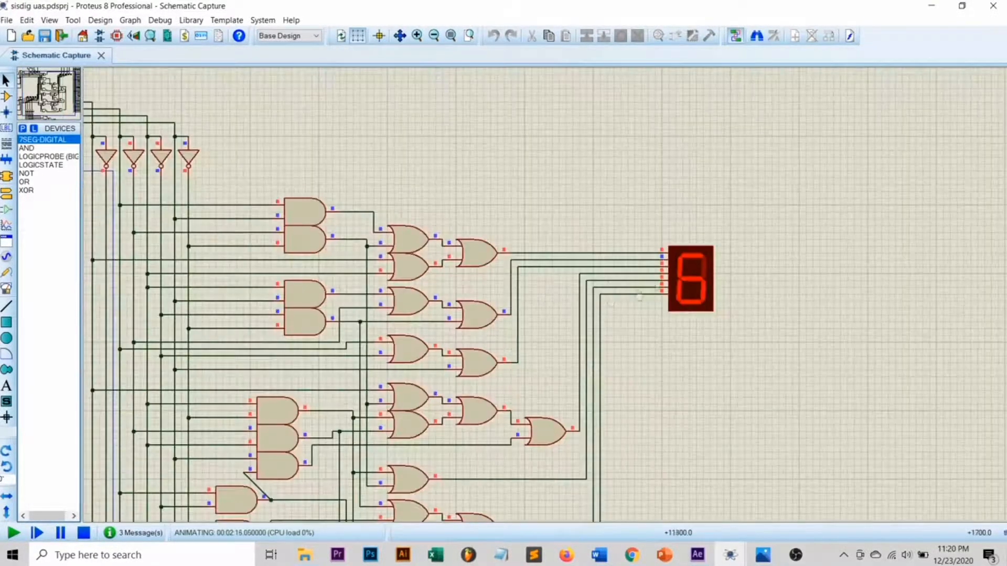
pyautogui.click(762, 555)
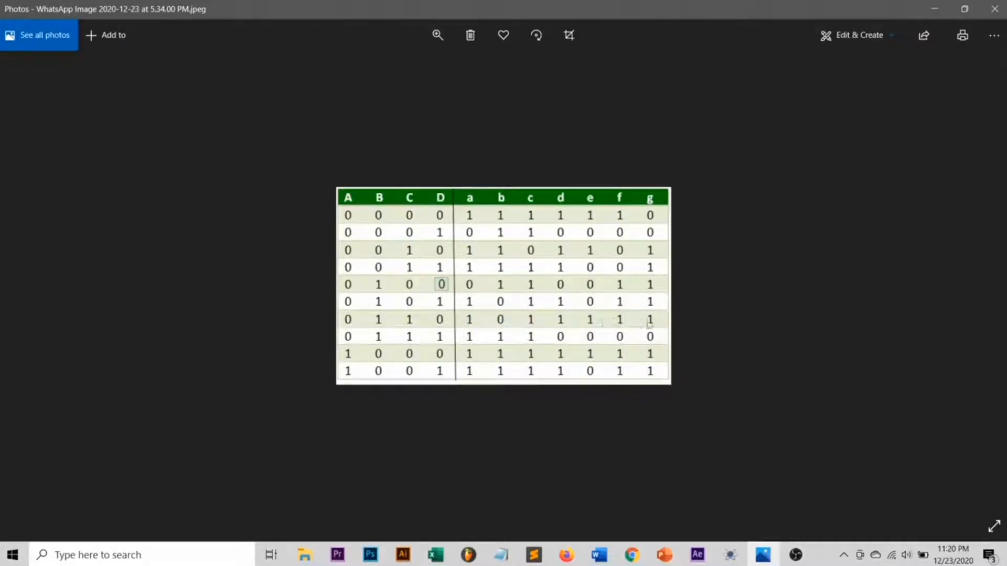
pyautogui.click(934, 9)
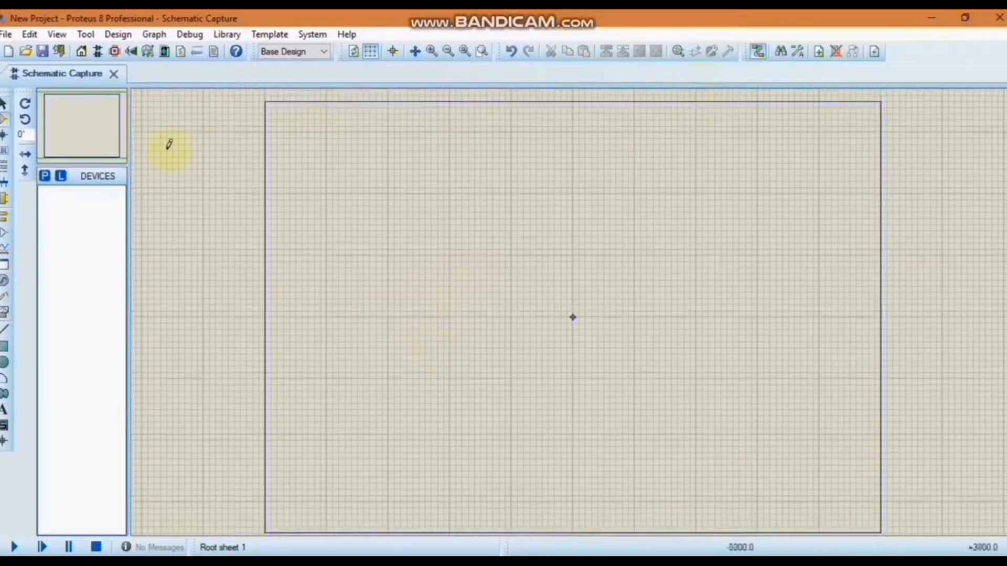
# Search the device library for "logicsta" and add LOGICSTATE to the new project's device list.
pyautogui.click(46, 177)
pyautogui.write('logics')
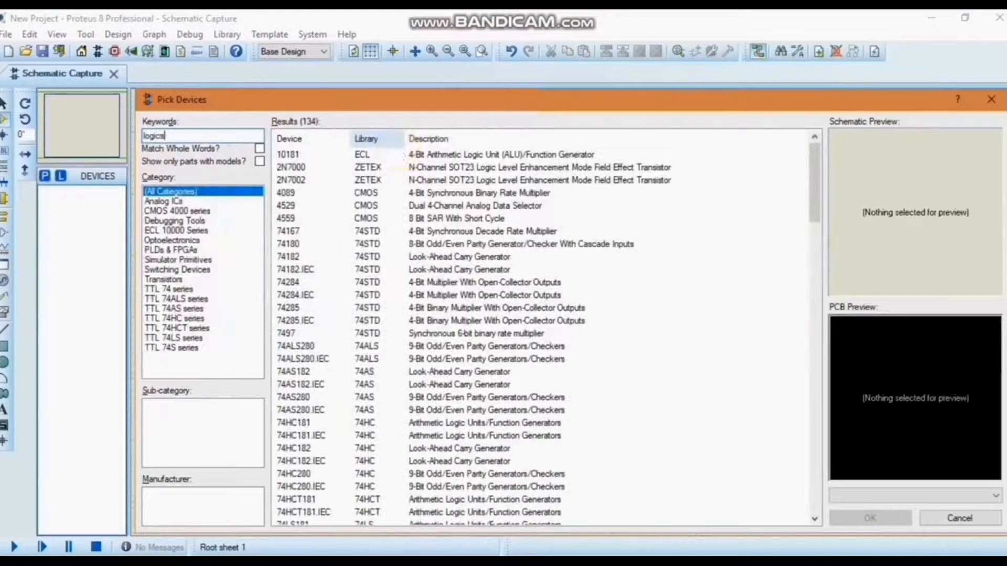
pyautogui.write('ta')
pyautogui.doubleClick(443, 157)
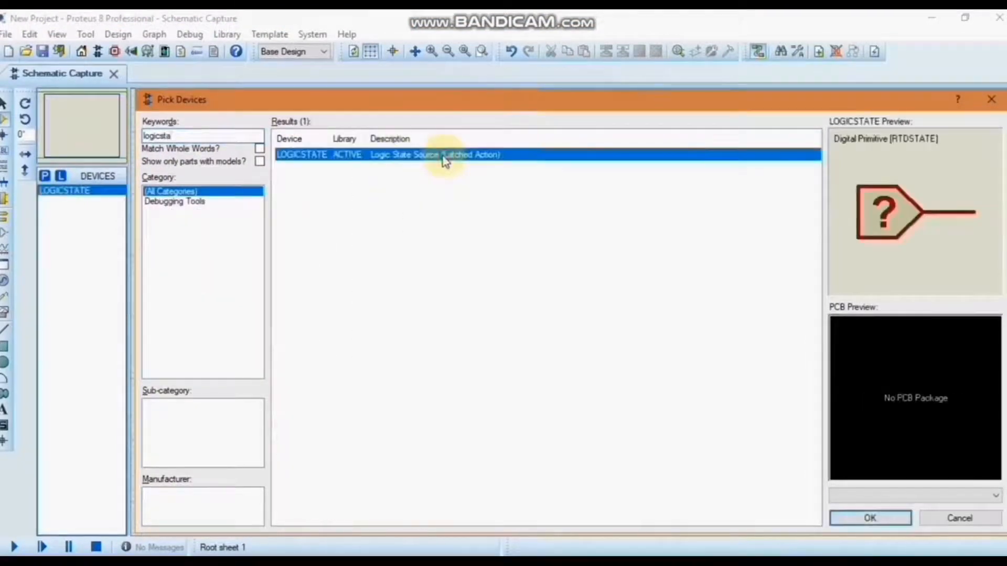
pyautogui.press('Return')
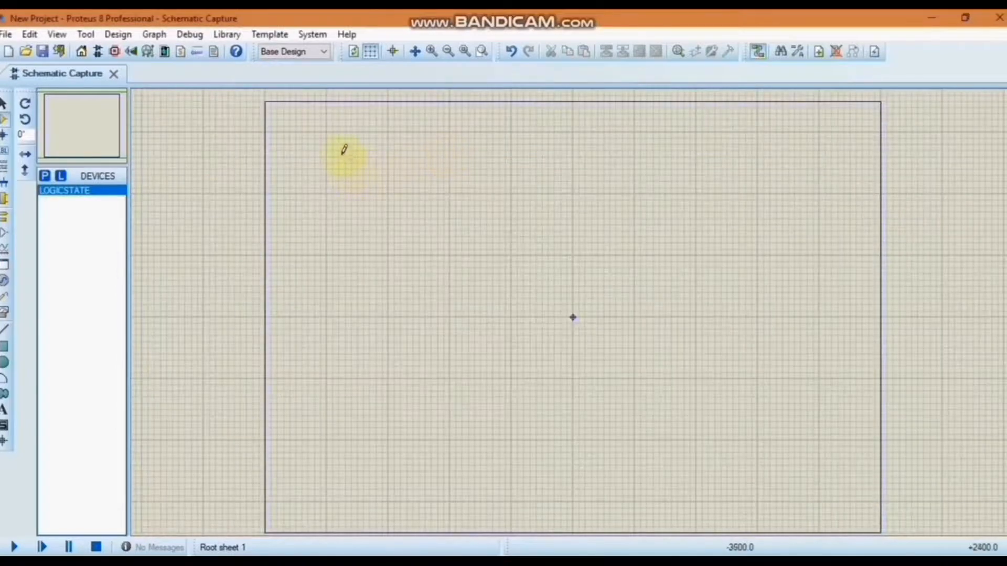
# Place nine LOGICSTATE sources in an evenly spaced vertical column near the sheet's upper-left corner.
pyautogui.click(338, 135)
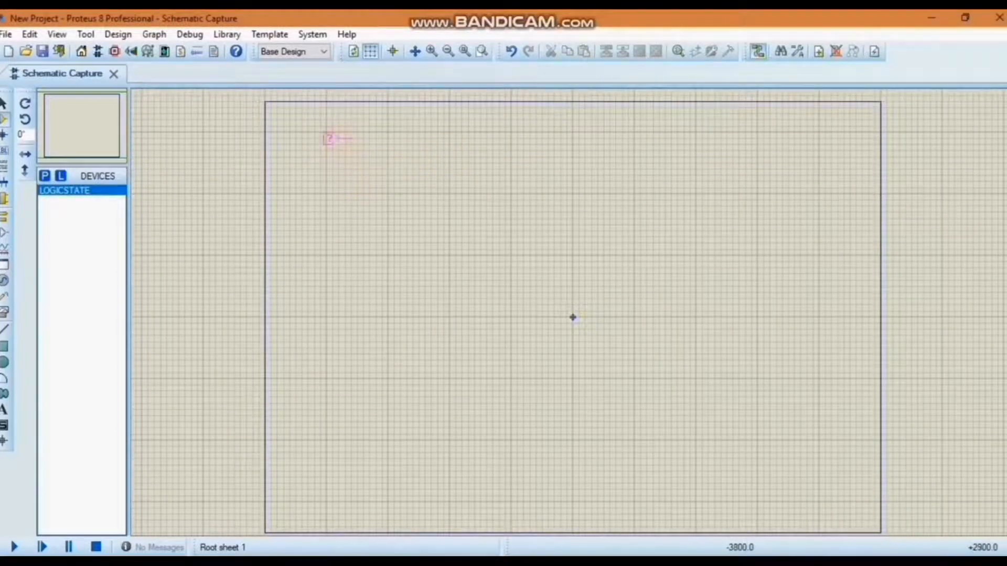
pyautogui.click(332, 142)
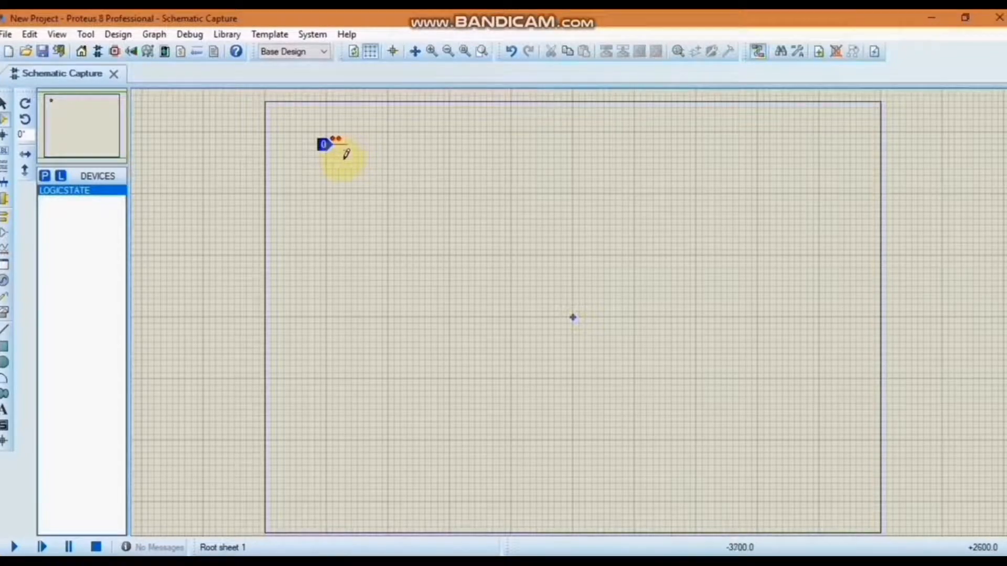
pyautogui.moveTo(346, 153); pyautogui.dragTo(294, 123)
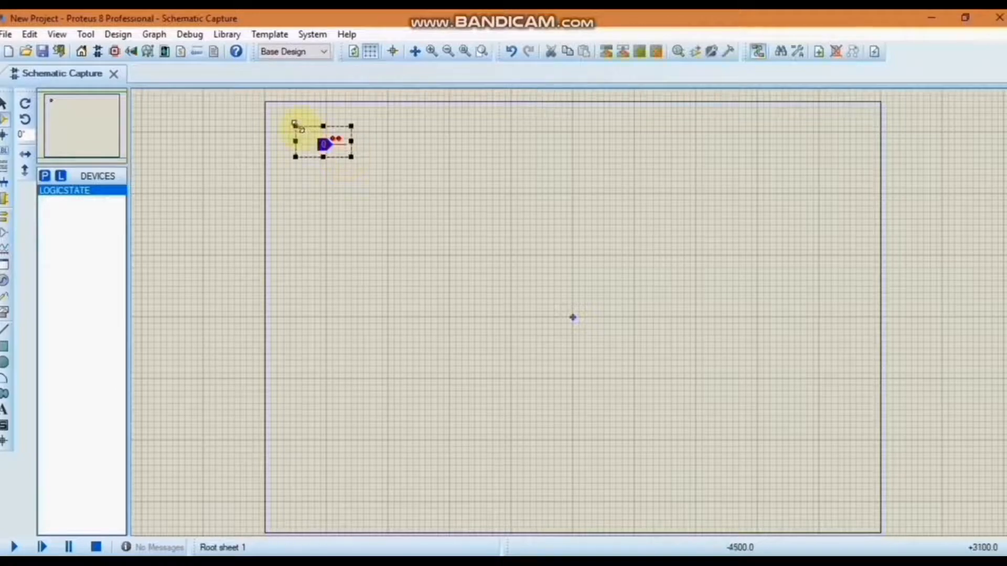
pyautogui.click(325, 163)
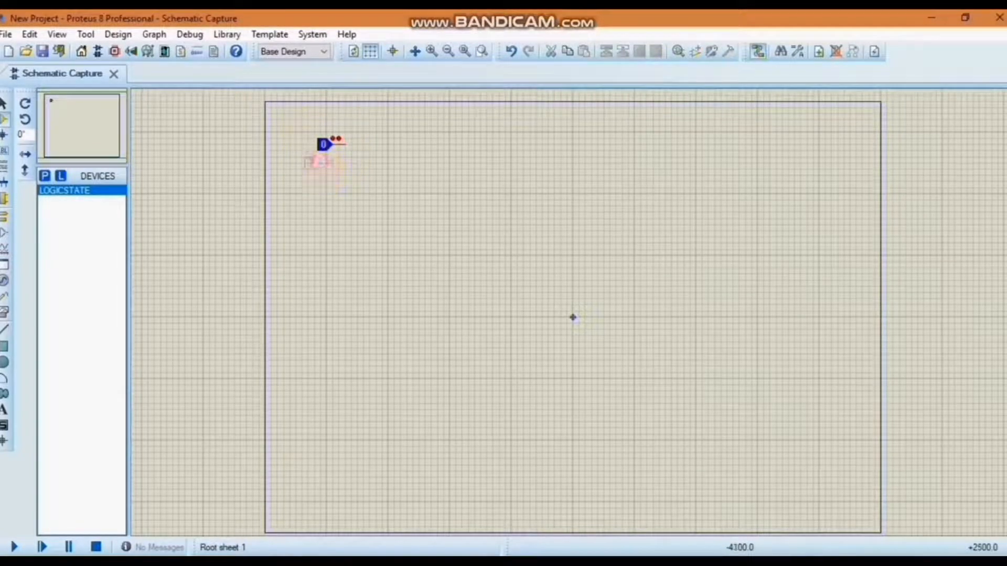
pyautogui.click(332, 162)
pyautogui.click(330, 183)
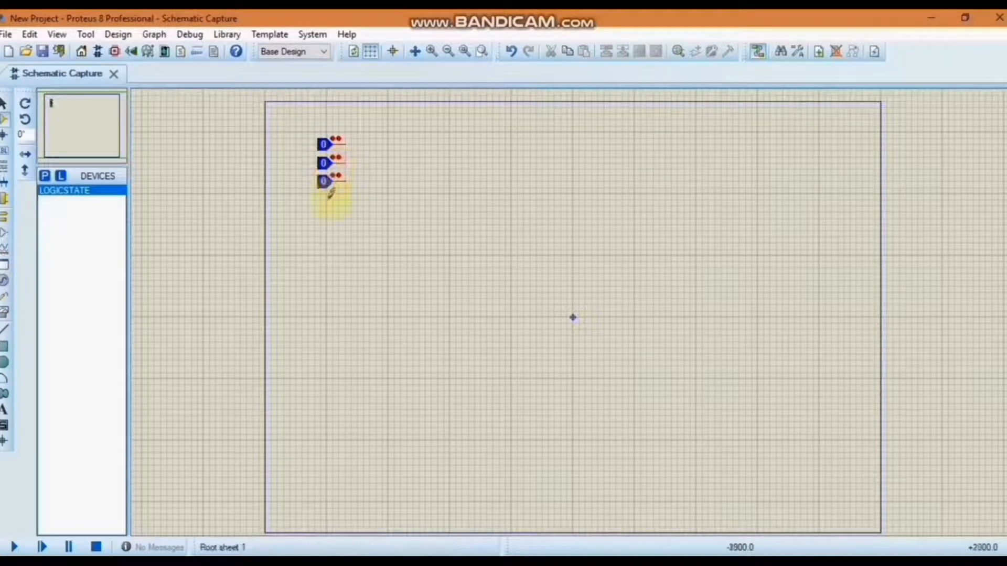
pyautogui.click(330, 212)
pyautogui.click(331, 231)
pyautogui.click(331, 249)
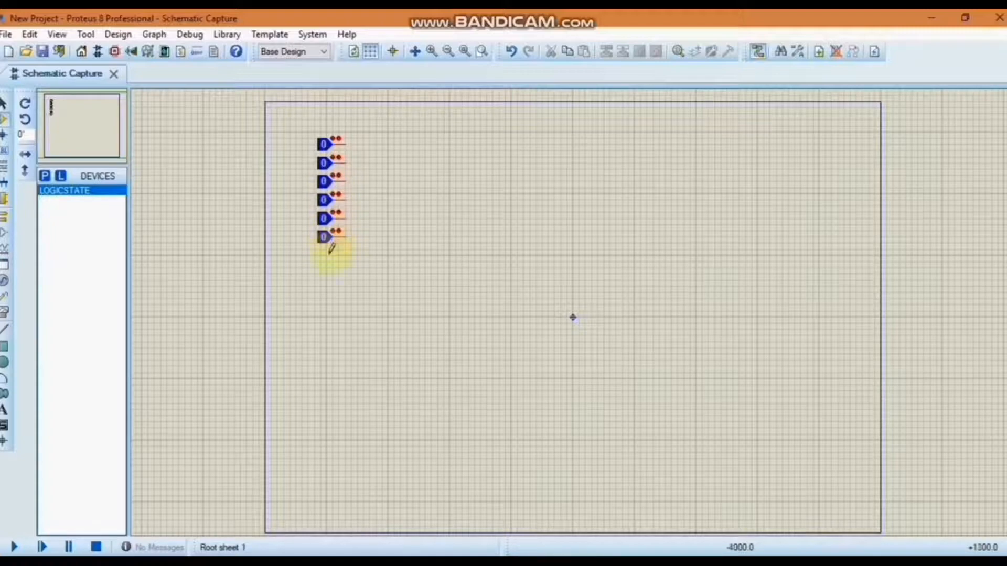
pyautogui.click(330, 267)
pyautogui.click(329, 286)
pyautogui.click(327, 300)
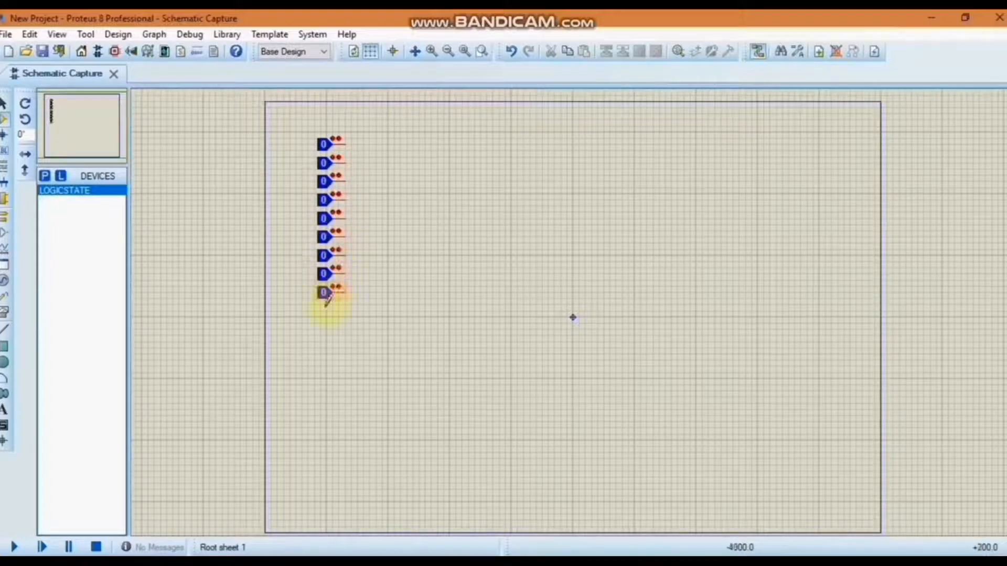
# Place a second evenly spaced column of nine LOGICSTATE sources below the first group, aligned with it.
pyautogui.click(319, 342)
pyautogui.click(325, 374)
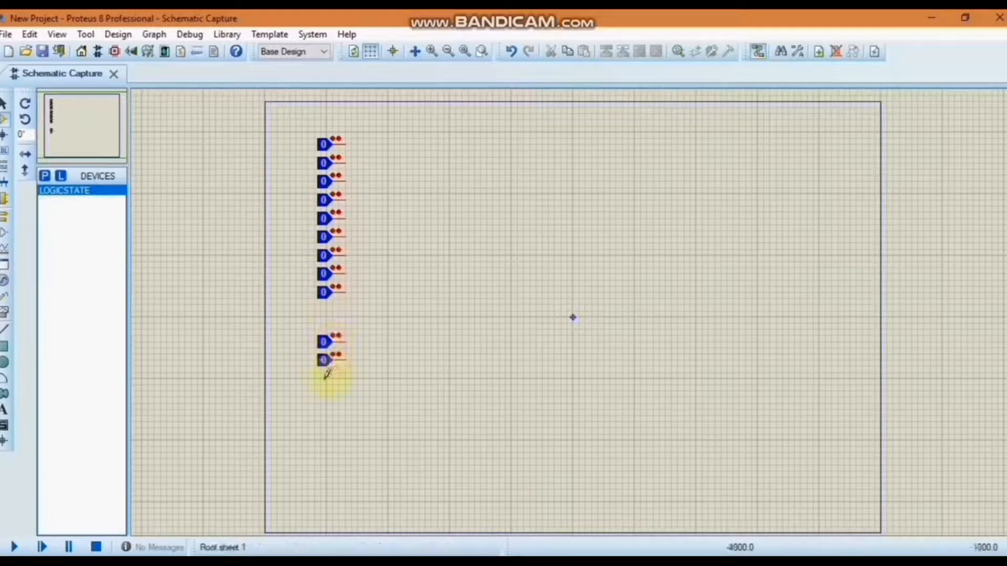
pyautogui.click(324, 395)
pyautogui.click(323, 413)
pyautogui.click(323, 433)
pyautogui.click(335, 433)
pyautogui.click(333, 452)
pyautogui.click(331, 470)
pyautogui.click(328, 488)
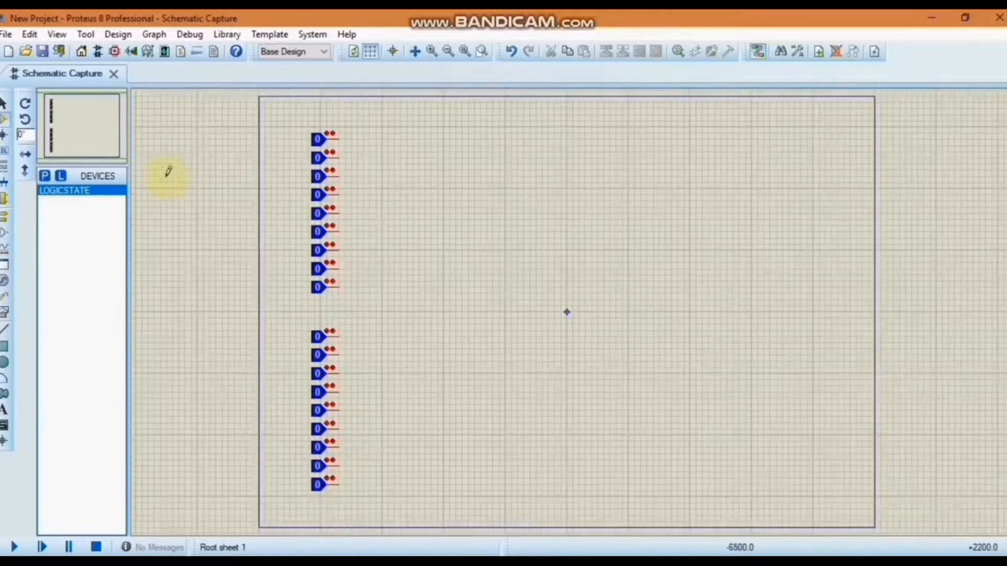
# Search the device library for "encoder 10_4" and add ENCODER_10_4 to the project's device list.
pyautogui.click(44, 175)
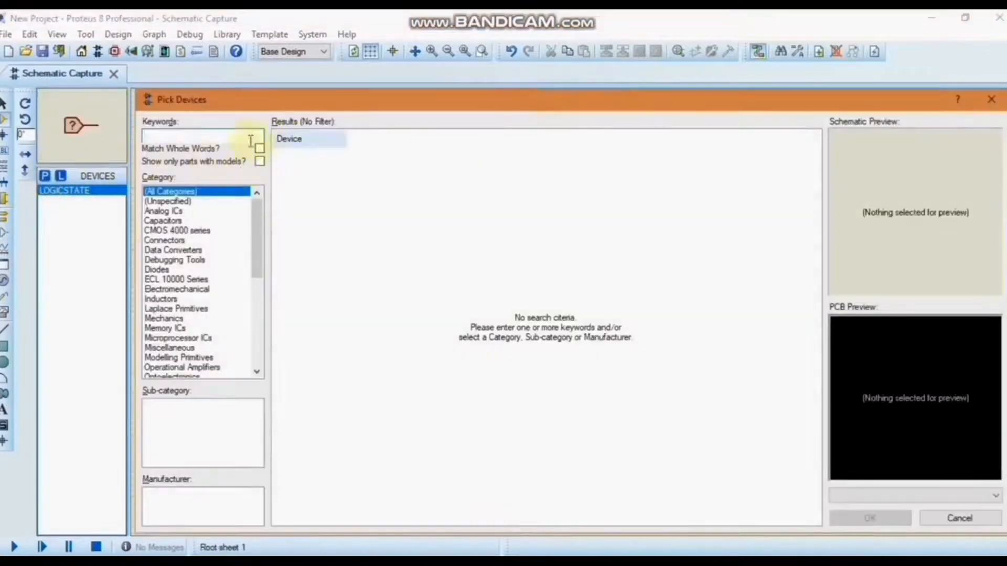
pyautogui.write('encoder')
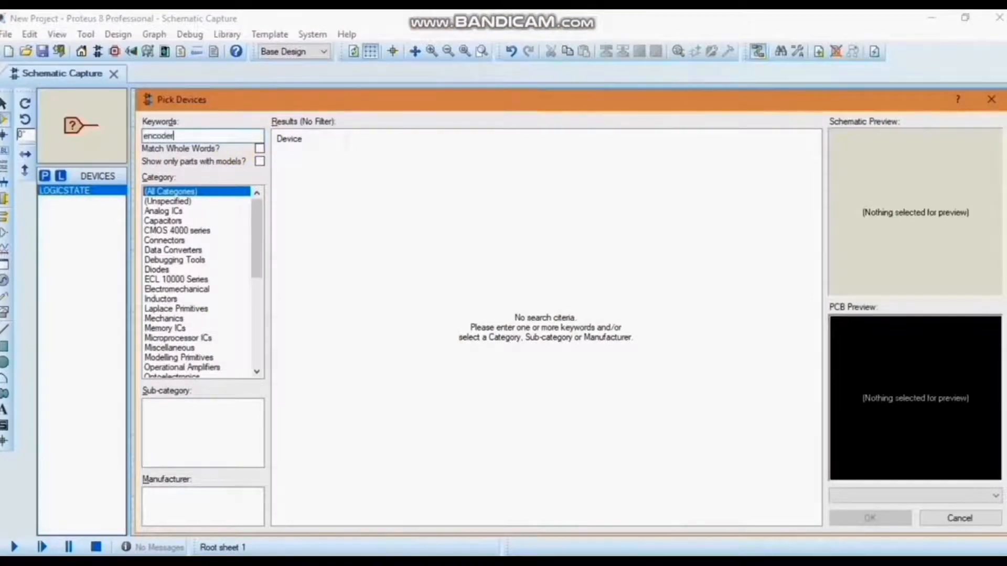
pyautogui.write(' 10')
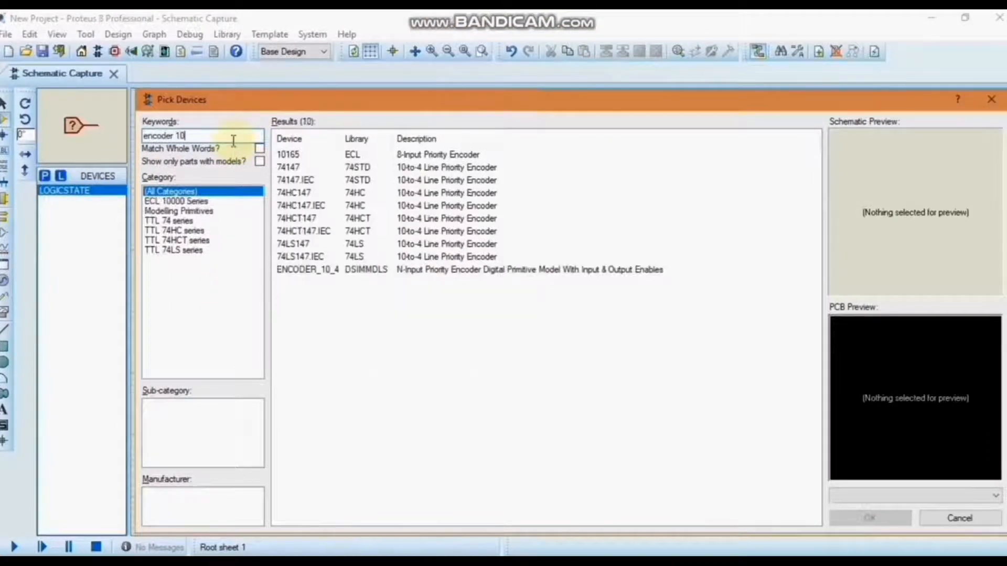
pyautogui.write('_4')
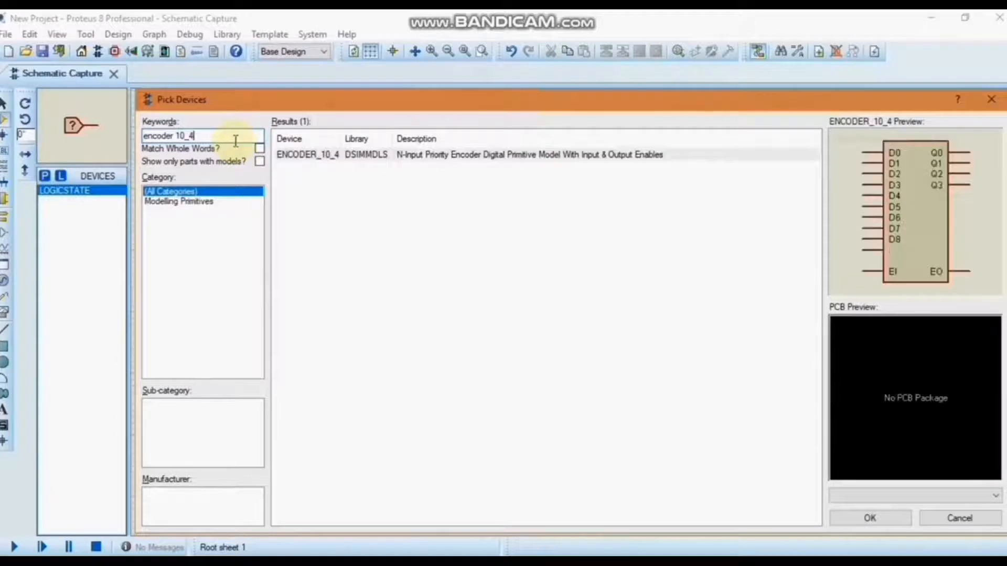
pyautogui.click(364, 157)
pyautogui.doubleClick(363, 158)
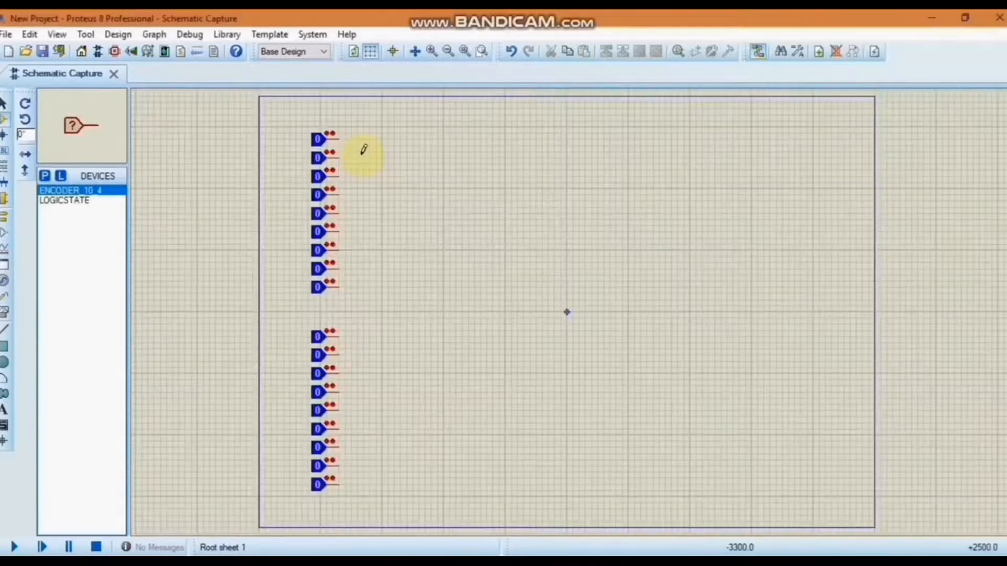
# Place two ENCODER_10_4 components, one to the right of each logic-state column.
pyautogui.click(391, 173)
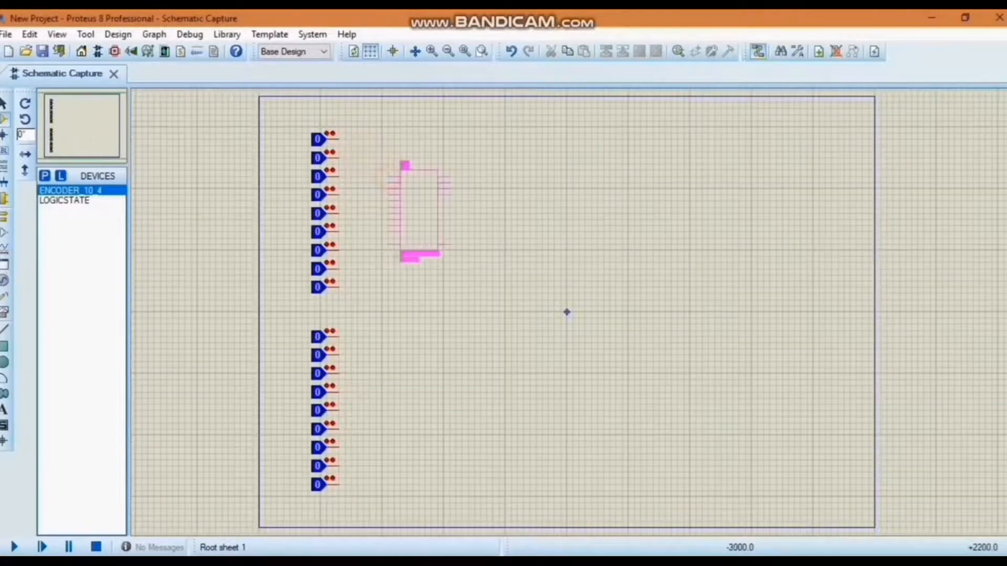
pyautogui.click(374, 167)
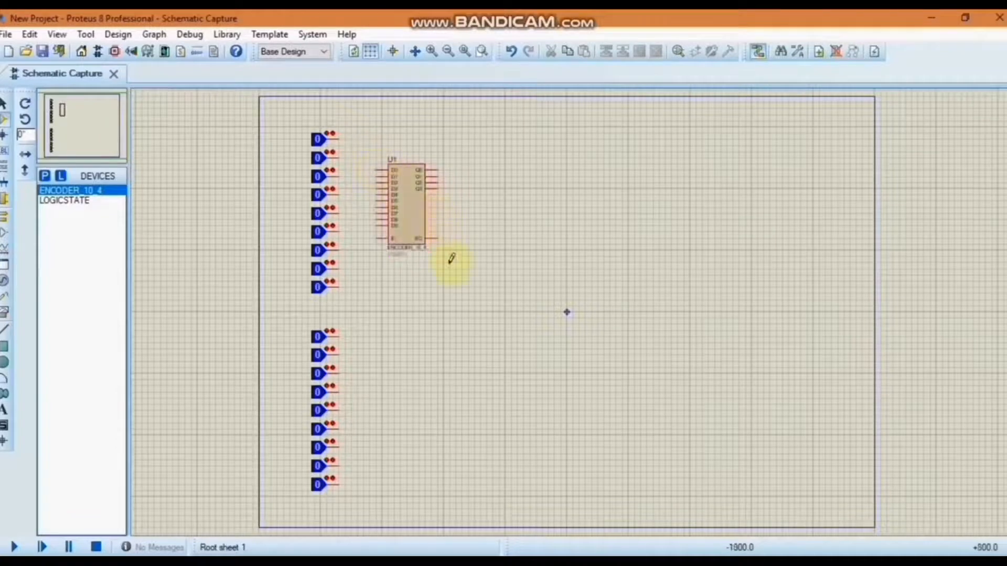
pyautogui.moveTo(446, 252); pyautogui.dragTo(353, 134)
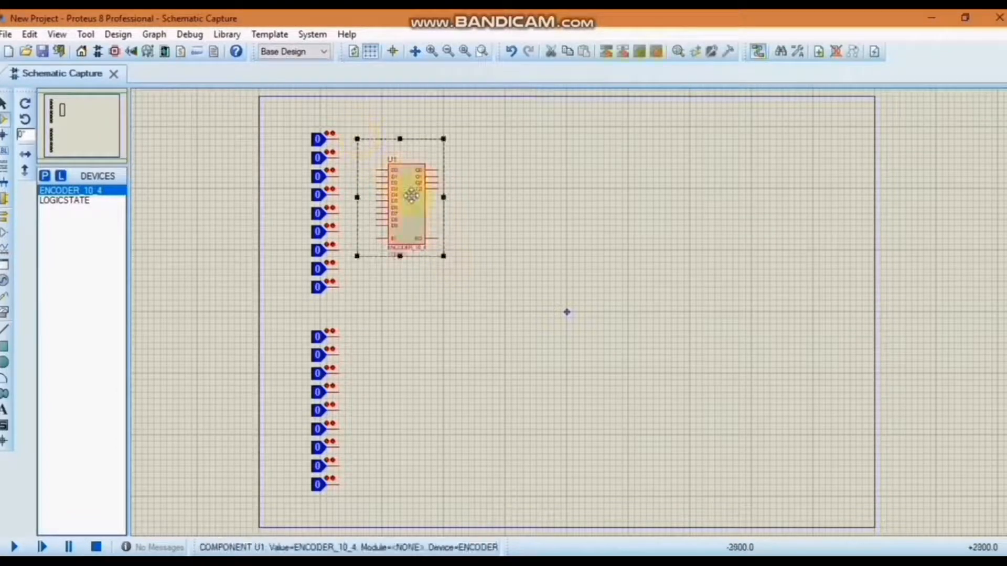
pyautogui.click(407, 355)
pyautogui.click(402, 387)
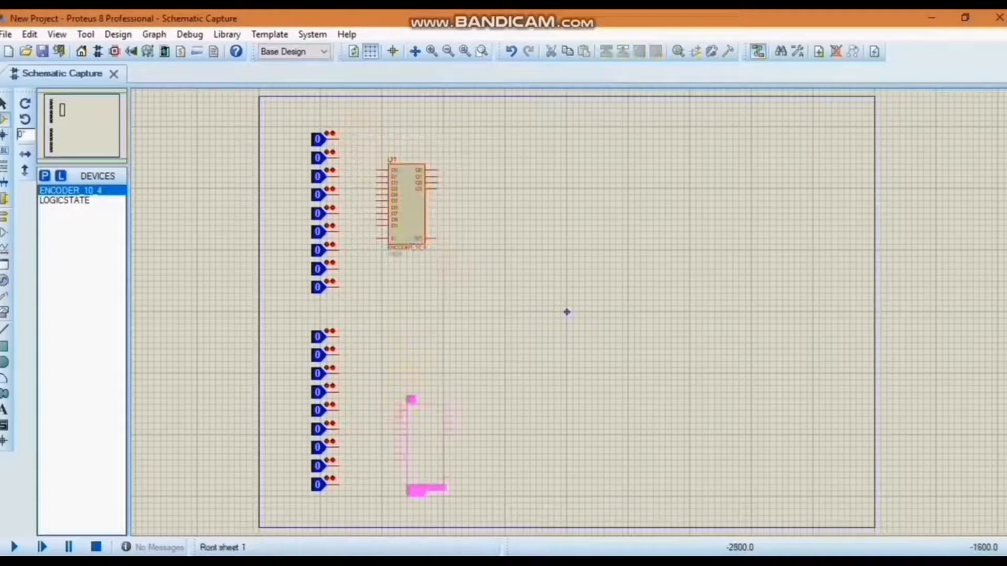
pyautogui.click(379, 372)
# Wire the first five logic states of the upper group to inputs D0 to D4 of encoder U1.
pyautogui.scroll(1, 424, 169)
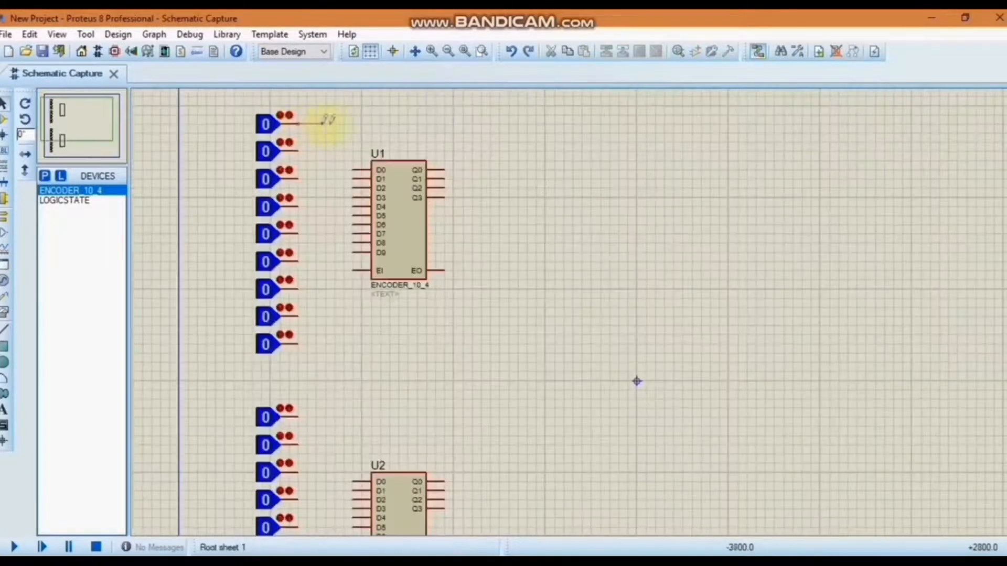
pyautogui.click(354, 169)
pyautogui.click(296, 152)
pyautogui.click(354, 179)
pyautogui.click(296, 179)
pyautogui.click(354, 188)
pyautogui.click(296, 207)
pyautogui.click(353, 197)
pyautogui.click(296, 233)
pyautogui.click(354, 206)
# Wire the upper group's remaining four logic states and an added tenth LOGICSTATE to inputs D5 to D9 of encoder U1.
pyautogui.click(296, 262)
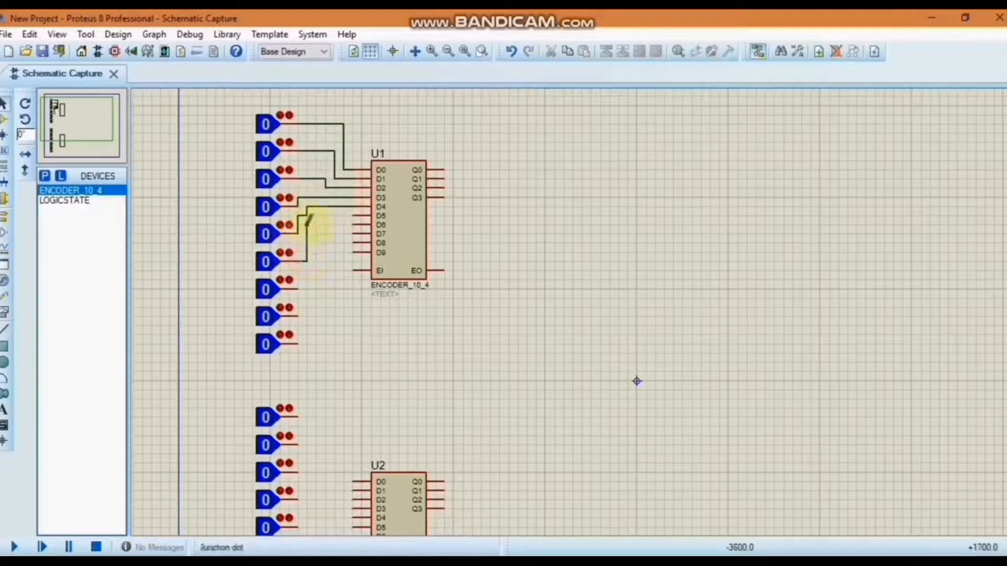
pyautogui.click(354, 215)
pyautogui.click(297, 289)
pyautogui.click(354, 224)
pyautogui.click(296, 316)
pyautogui.click(354, 234)
pyautogui.click(296, 343)
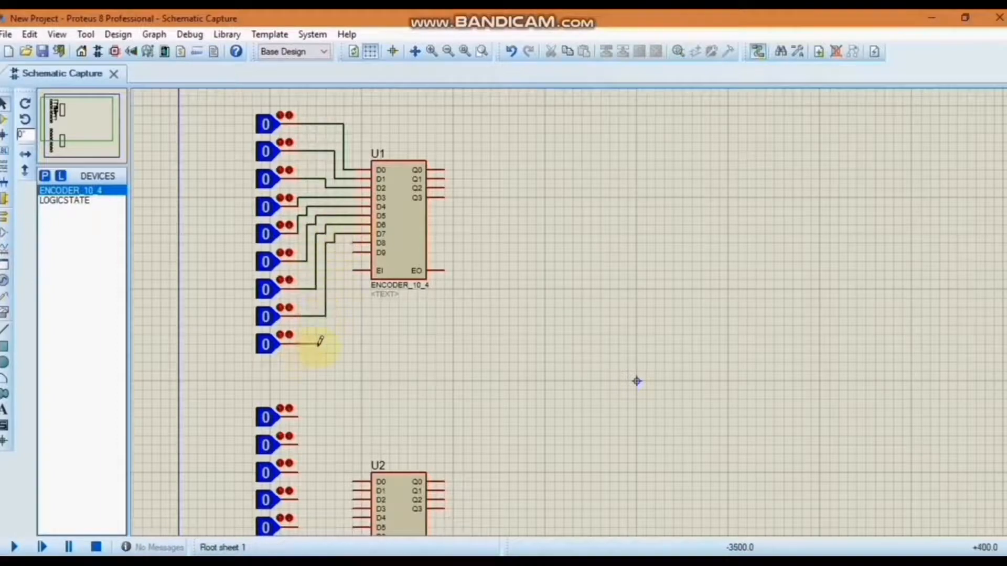
pyautogui.click(350, 244)
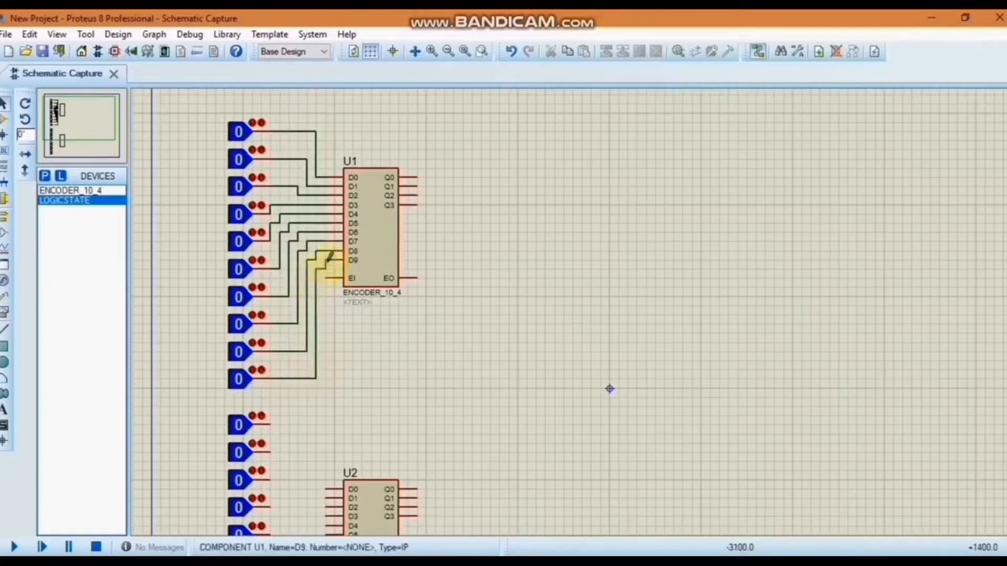
pyautogui.click(327, 261)
# Wire the first four logic states of the lower group to inputs D0 to D3 of encoder U2.
pyautogui.click(84, 132)
pyautogui.click(80, 140)
pyautogui.click(270, 203)
pyautogui.click(326, 268)
pyautogui.click(270, 231)
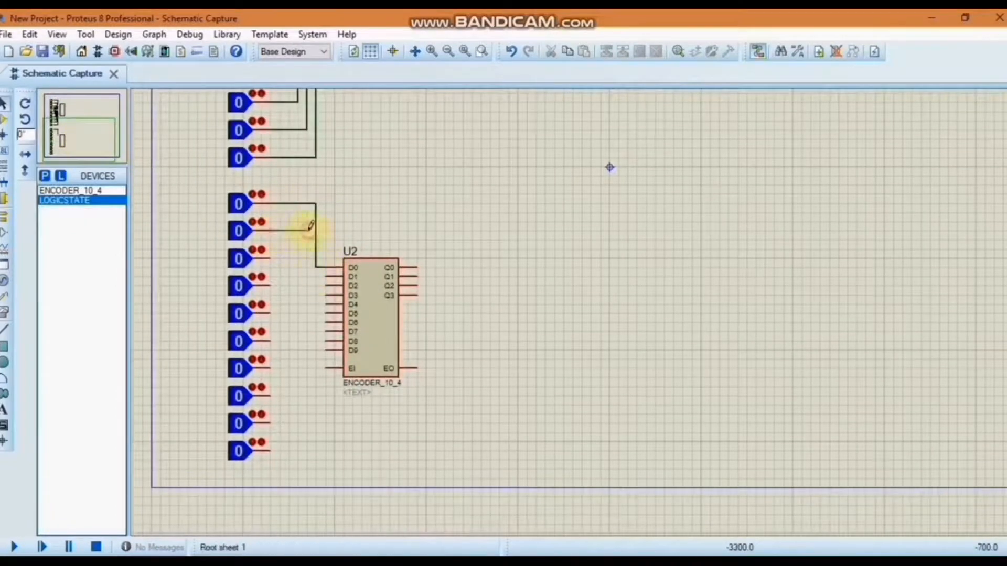
pyautogui.click(326, 277)
pyautogui.click(270, 259)
pyautogui.click(325, 285)
pyautogui.click(326, 295)
# Wire the fifth, sixth and seventh logic states of the lower group to inputs D4 to D6 of encoder U2.
pyautogui.click(270, 314)
pyautogui.click(325, 304)
pyautogui.click(270, 341)
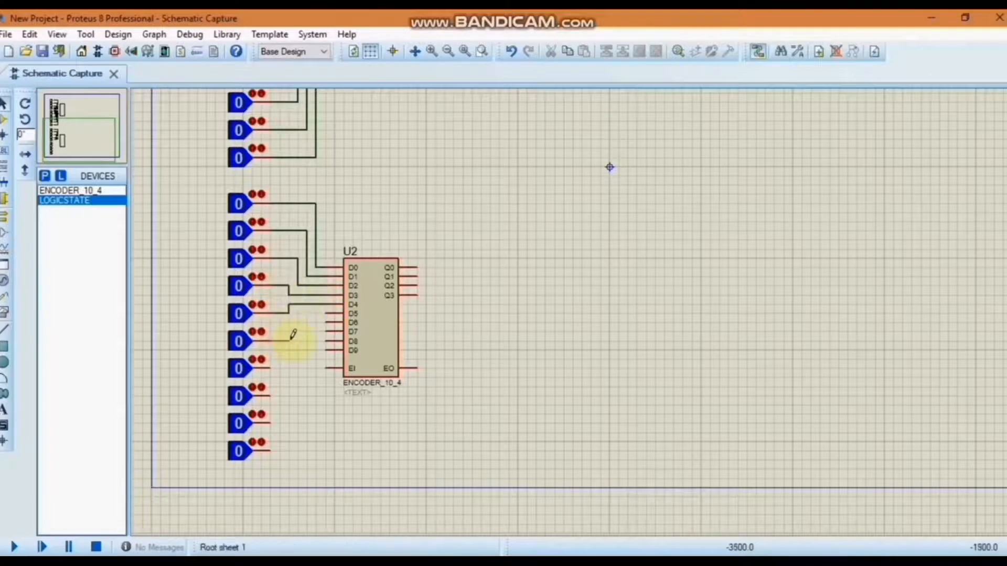
pyautogui.click(326, 313)
pyautogui.click(270, 368)
pyautogui.click(325, 322)
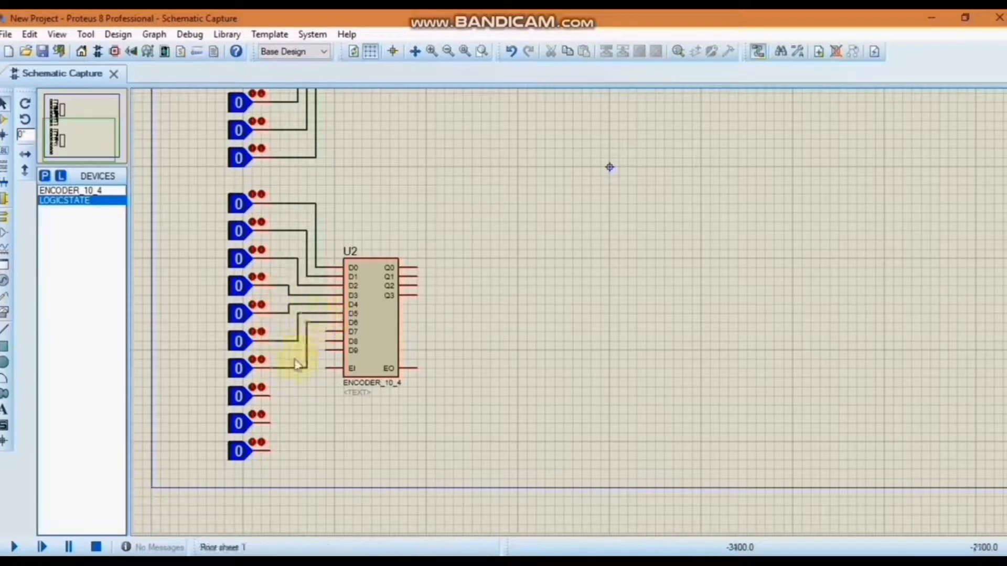
# Undo the last three wires drawn to encoder U2.
pyautogui.click(510, 53)
pyautogui.click(511, 53)
pyautogui.click(510, 53)
# Wire the fifth to tenth logic states of the lower group to inputs D4 to D9 of encoder U2.
pyautogui.click(270, 314)
pyautogui.click(326, 304)
pyautogui.click(270, 341)
pyautogui.click(326, 314)
pyautogui.click(270, 368)
pyautogui.click(326, 322)
pyautogui.click(270, 395)
pyautogui.click(326, 332)
pyautogui.click(270, 423)
pyautogui.click(325, 341)
pyautogui.click(270, 451)
pyautogui.click(325, 350)
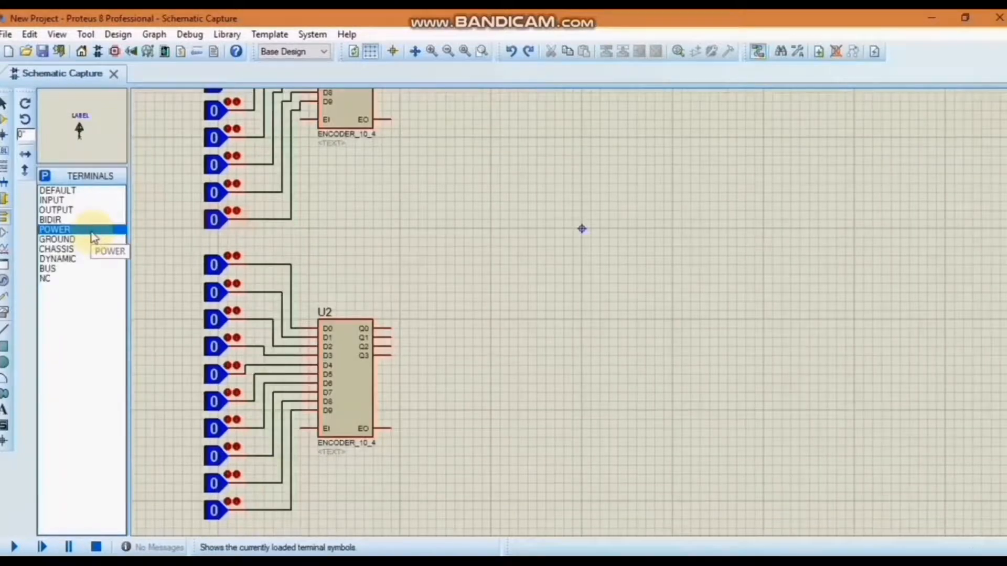
# Place a POWER terminal below encoder U1, rotate it to point downward, and move it beside the EI pin.
pyautogui.click(376, 214)
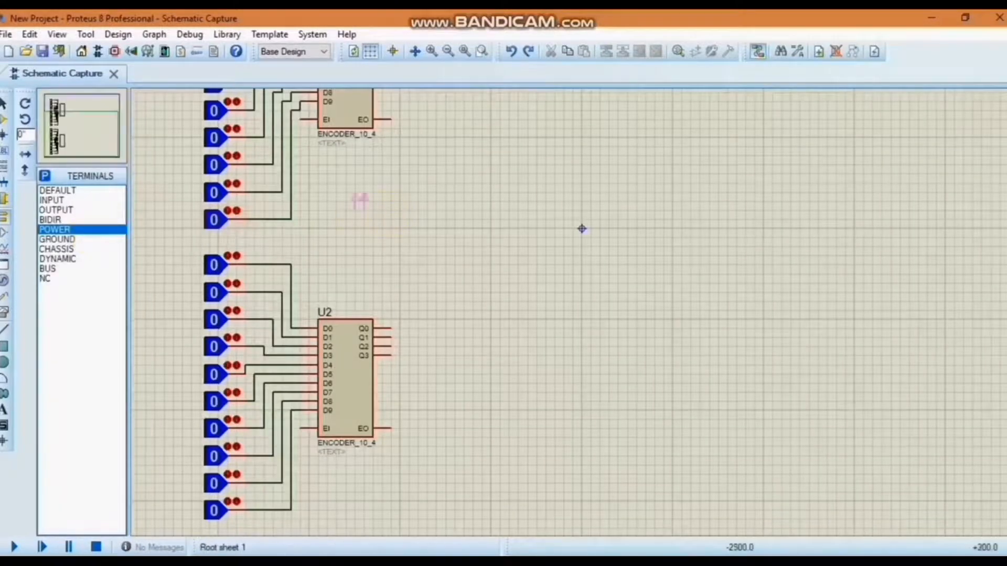
pyautogui.click(318, 164)
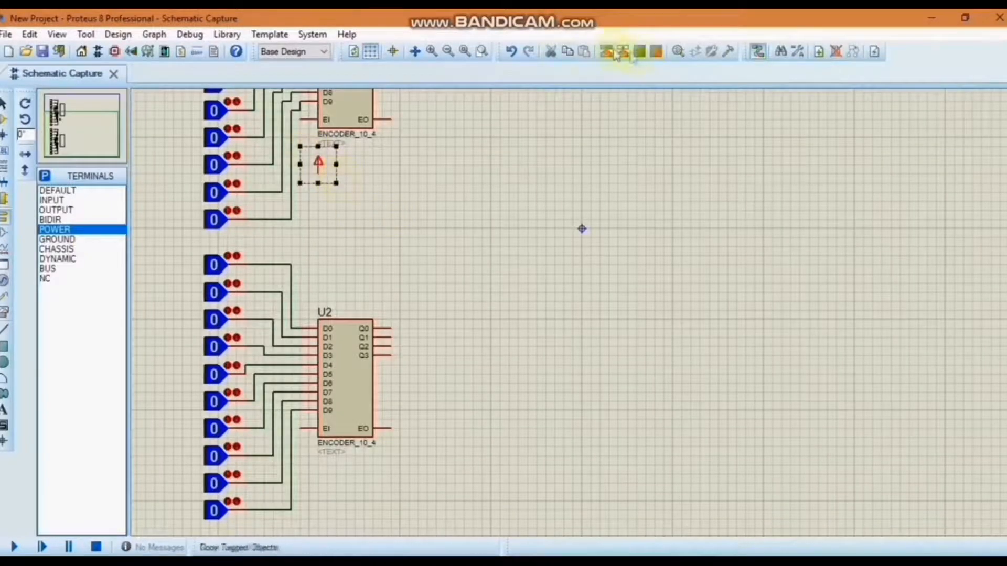
pyautogui.click(639, 51)
pyautogui.click(463, 306)
pyautogui.click(552, 272)
pyautogui.moveTo(318, 164); pyautogui.dragTo(292, 120)
# Place a second POWER terminal below encoder U2's EI pin and connect the upper terminal to U1's EI pin.
pyautogui.click(302, 458)
pyautogui.click(302, 456)
pyautogui.click(299, 129)
pyautogui.click(300, 119)
# Rotate the lower POWER terminal to point downward and connect it to encoder U2's EI pin.
pyautogui.click(61, 116)
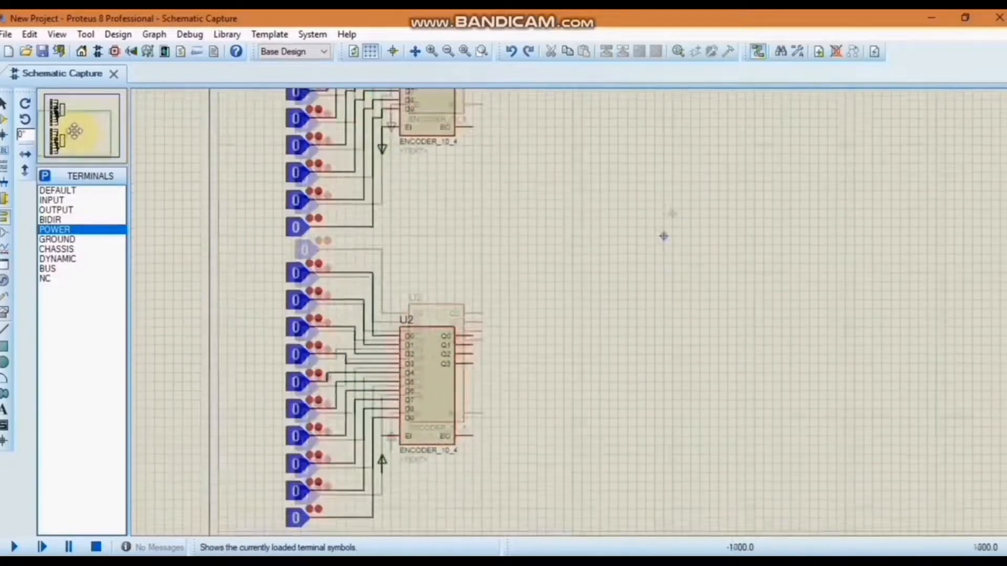
pyautogui.click(76, 131)
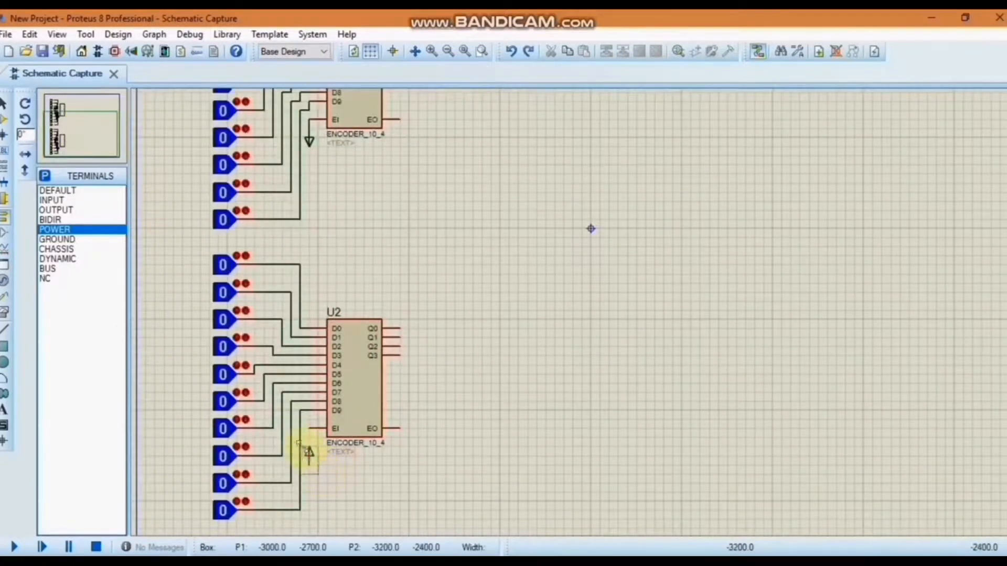
pyautogui.click(308, 456)
pyautogui.click(639, 51)
pyautogui.click(549, 270)
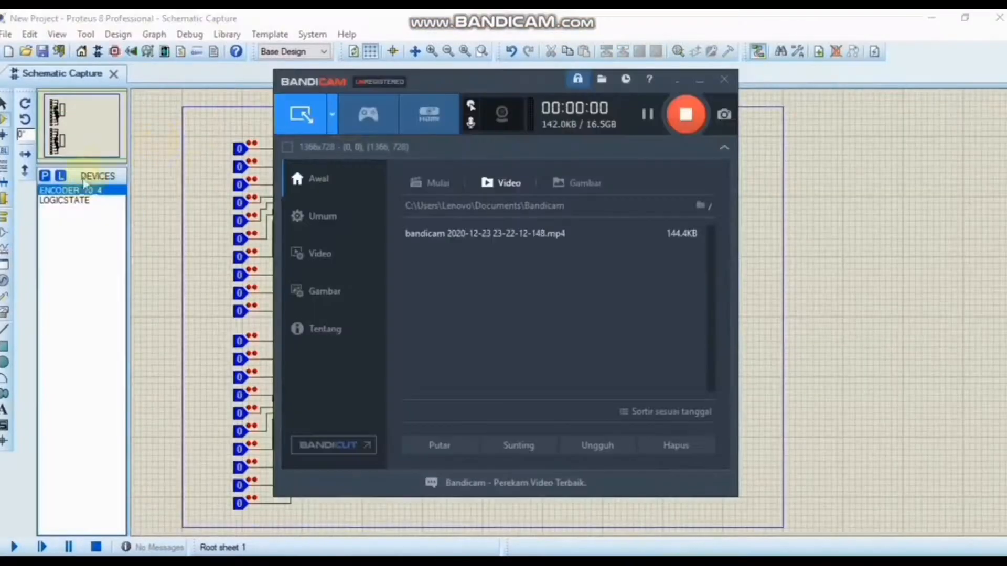
# Search the device library for "4008", add the 4-bit full adder, and place it to the right of the encoders at mid-height.
pyautogui.click(699, 81)
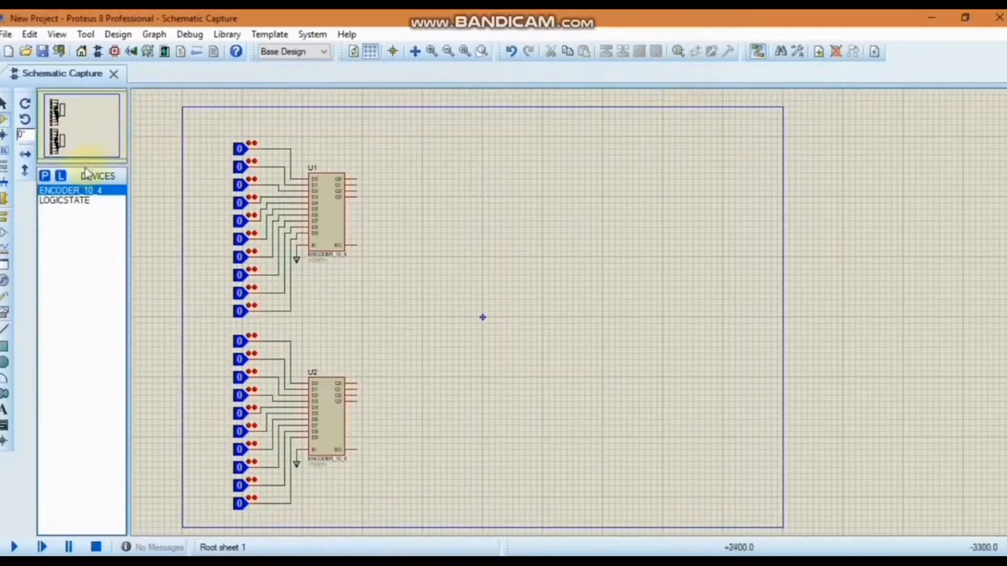
pyautogui.click(45, 176)
pyautogui.click(208, 132)
pyautogui.write('4008')
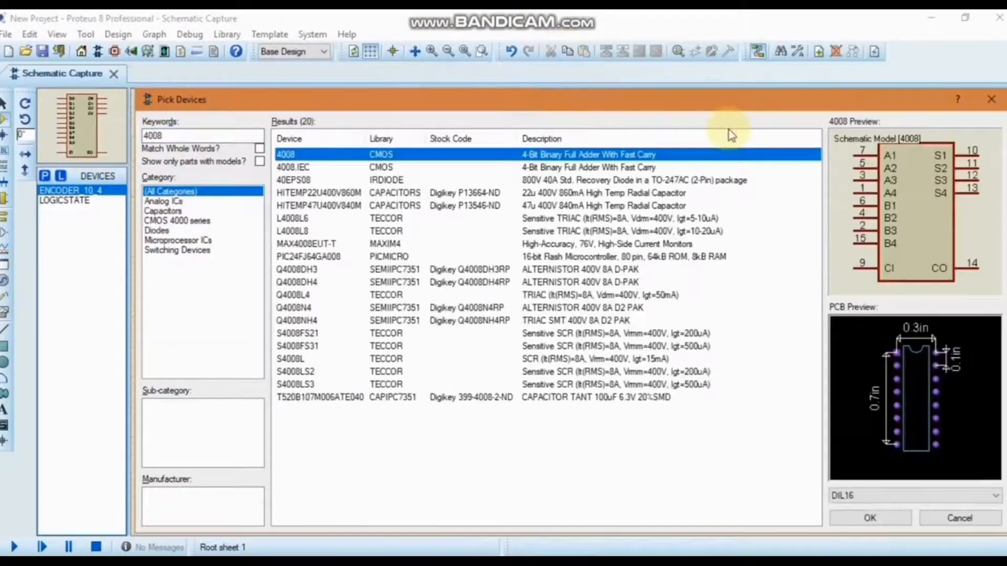
pyautogui.doubleClick(661, 157)
pyautogui.press('Escape')
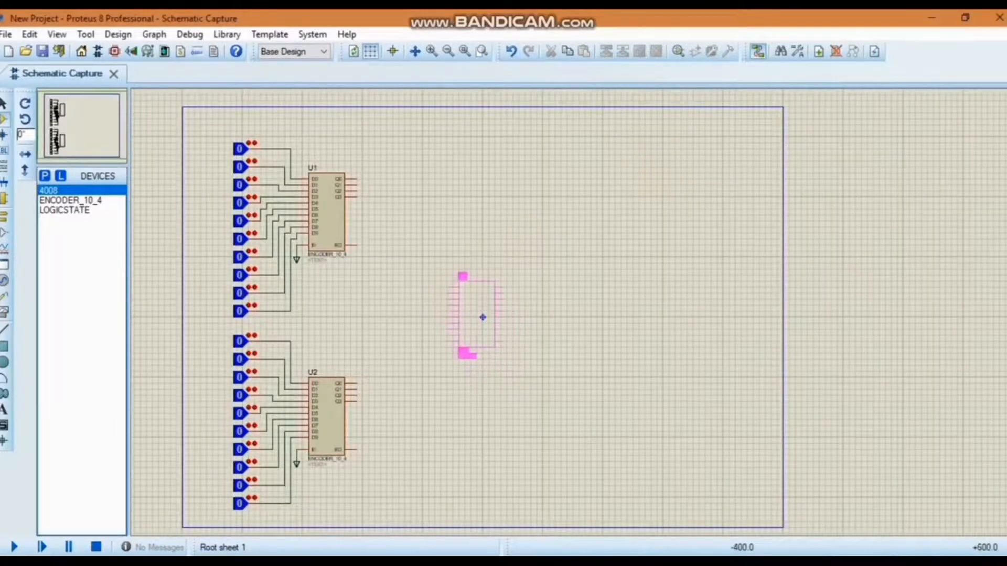
pyautogui.click(444, 270)
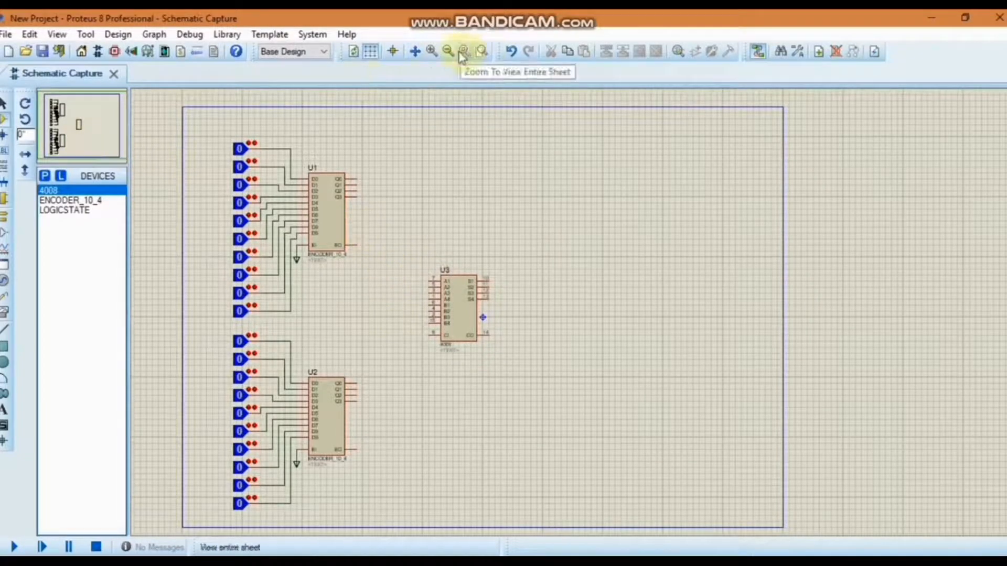
# Wire encoder U1's Q0, Q1, Q2 and Q3 outputs to the 4008 adder's A1, A2, A3 and A4 inputs, respectively.
pyautogui.click(431, 52)
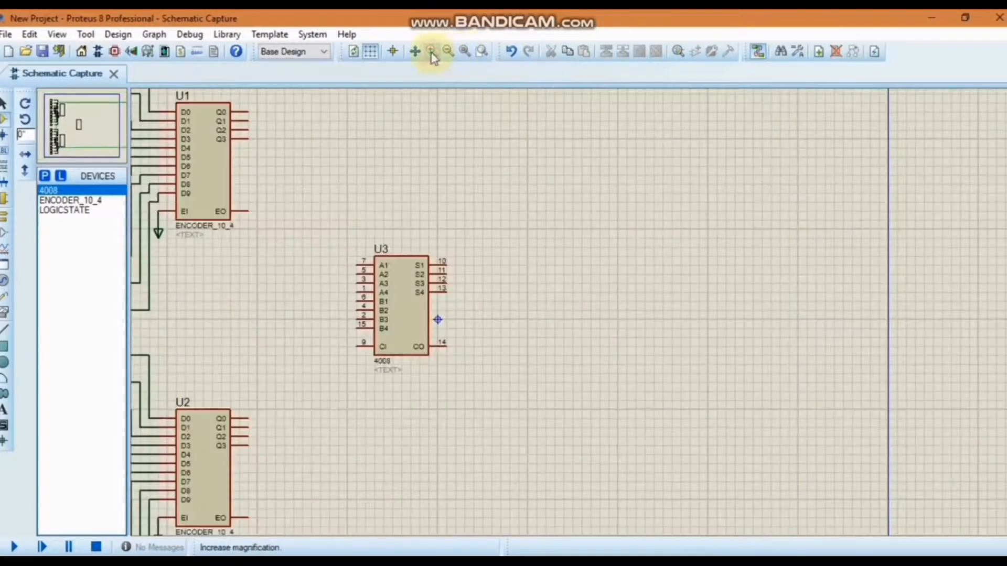
pyautogui.click(250, 111)
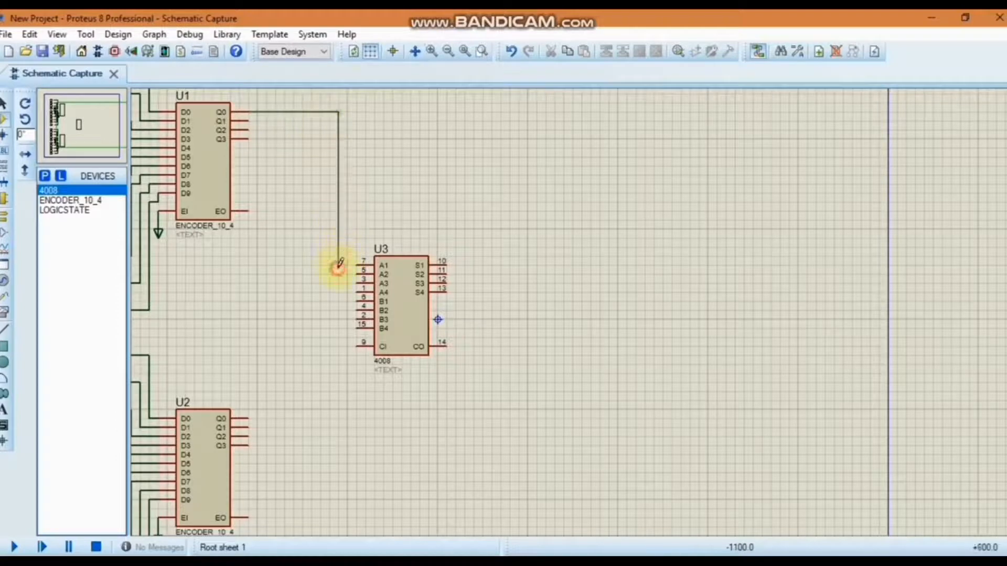
pyautogui.click(357, 264)
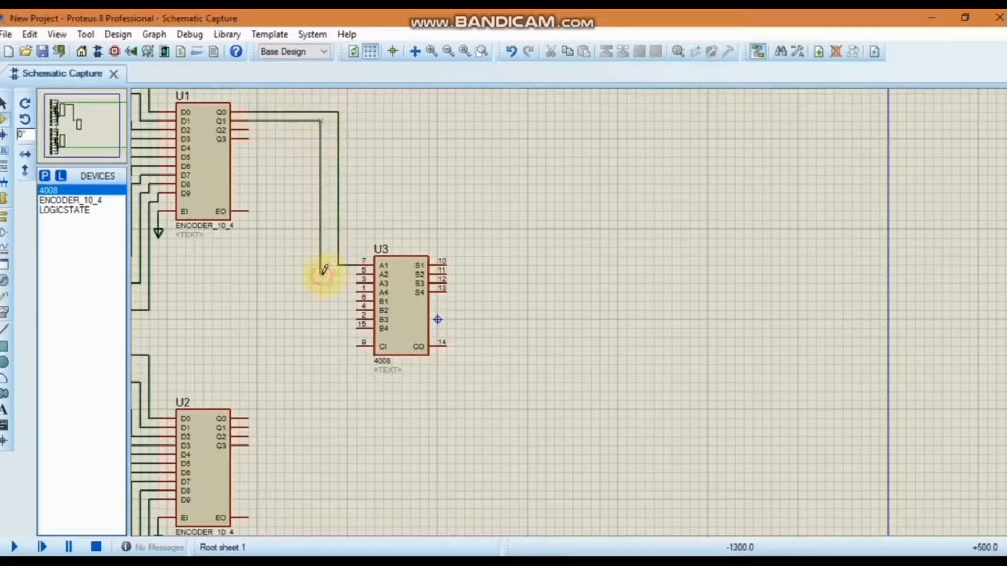
pyautogui.click(359, 272)
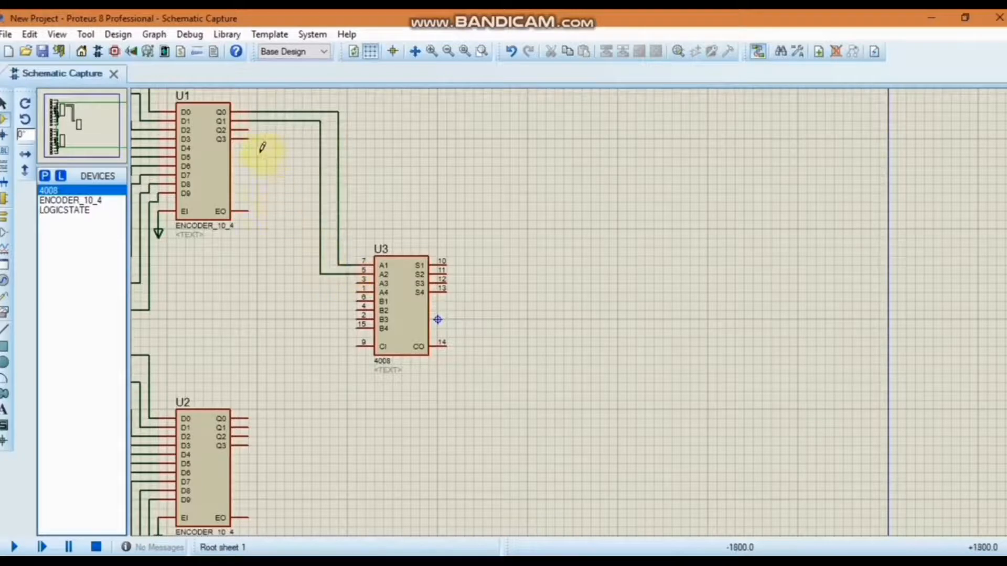
pyautogui.click(249, 129)
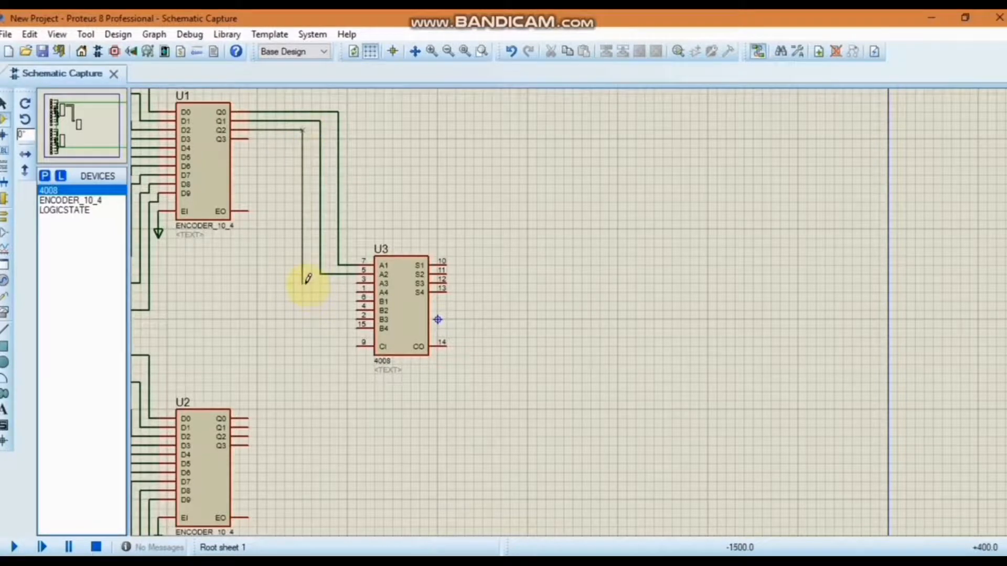
pyautogui.click(355, 279)
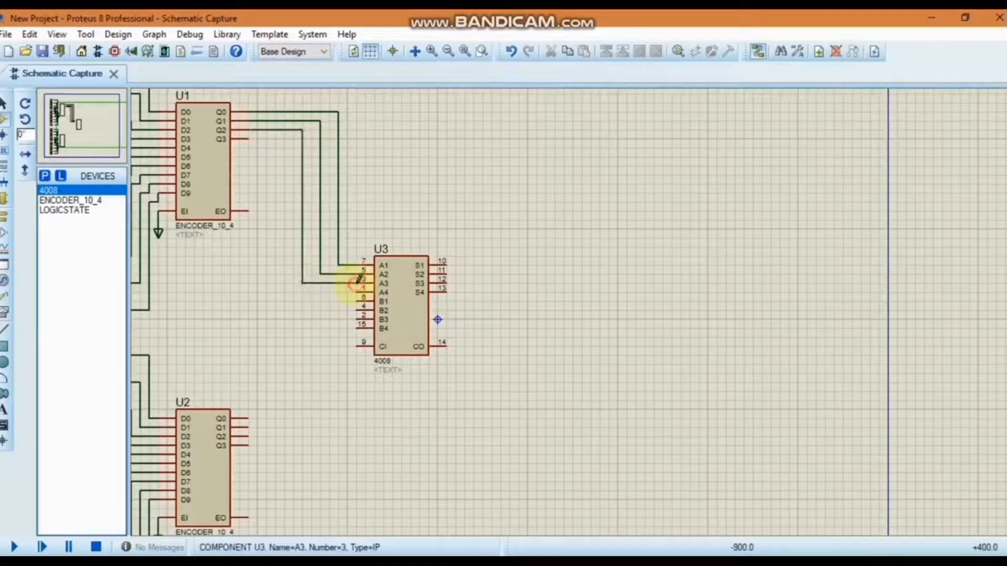
pyautogui.click(249, 139)
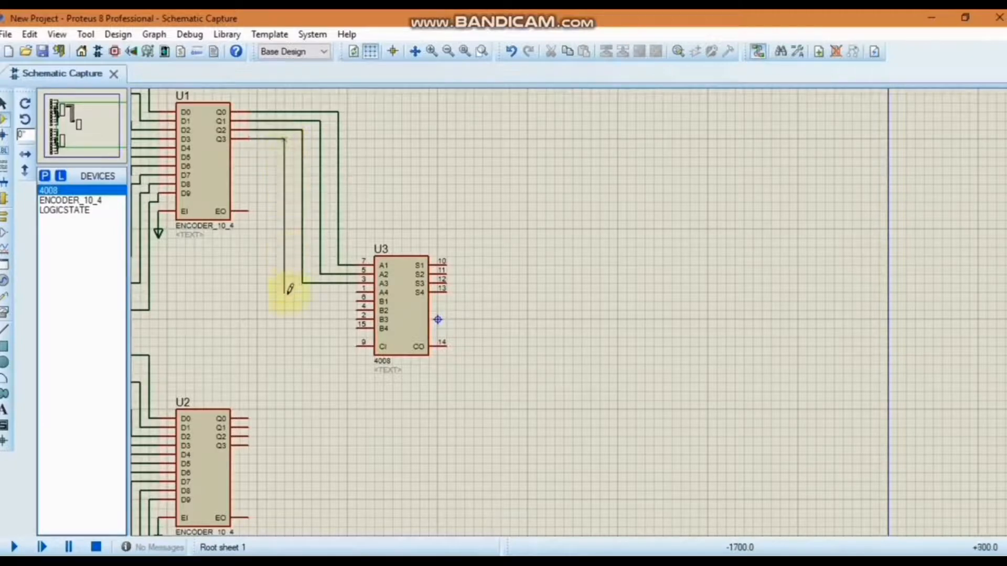
pyautogui.click(357, 291)
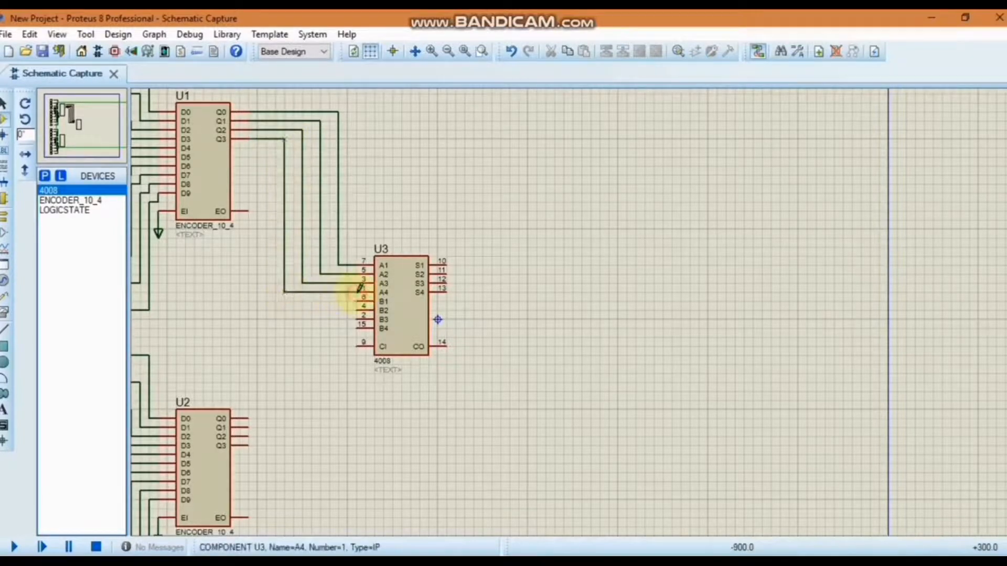
# Wire encoder U2's Q0 and Q1 outputs to the 4008 adder's B1 and B2 inputs.
pyautogui.click(249, 419)
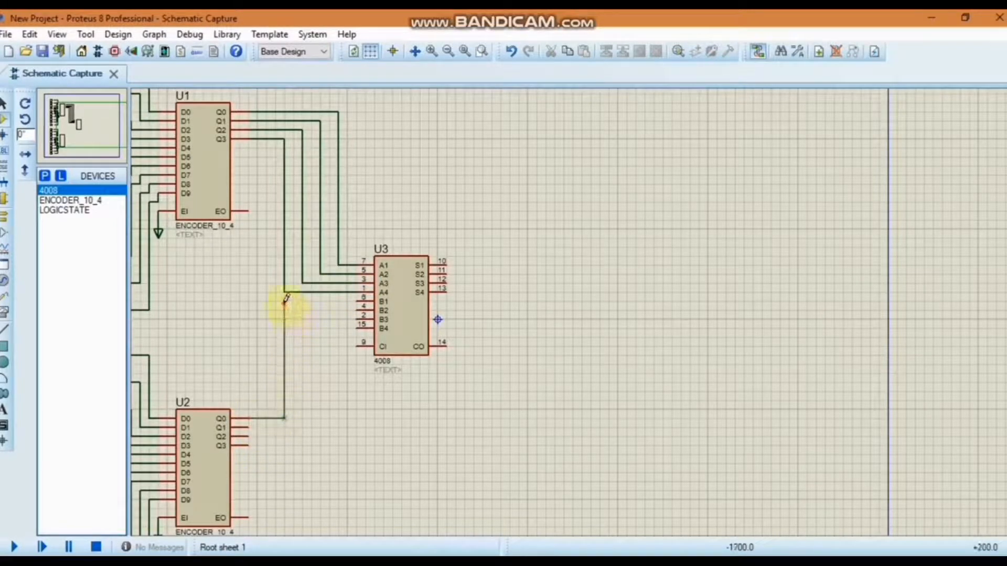
pyautogui.click(285, 300)
pyautogui.click(358, 302)
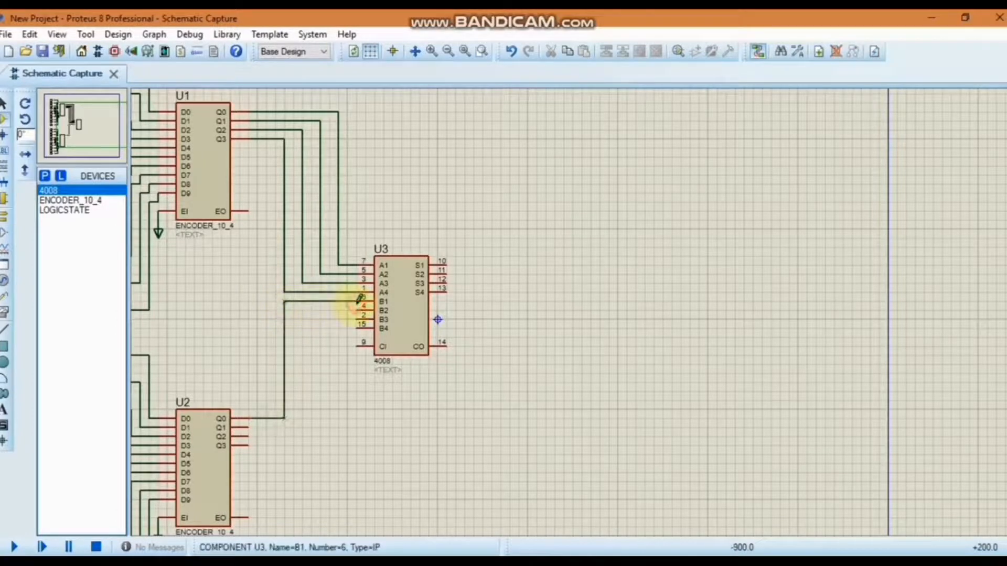
pyautogui.click(256, 427)
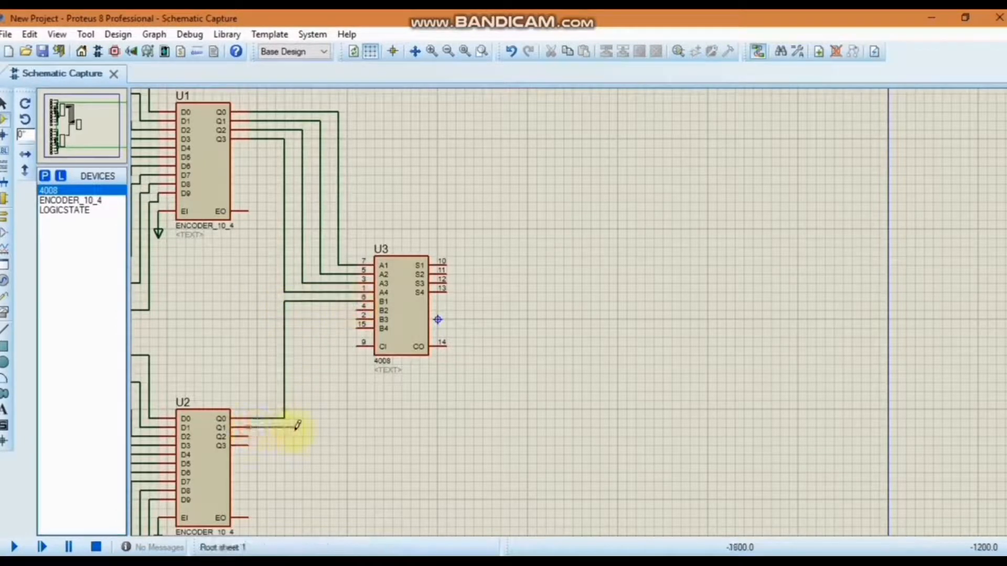
pyautogui.click(296, 429)
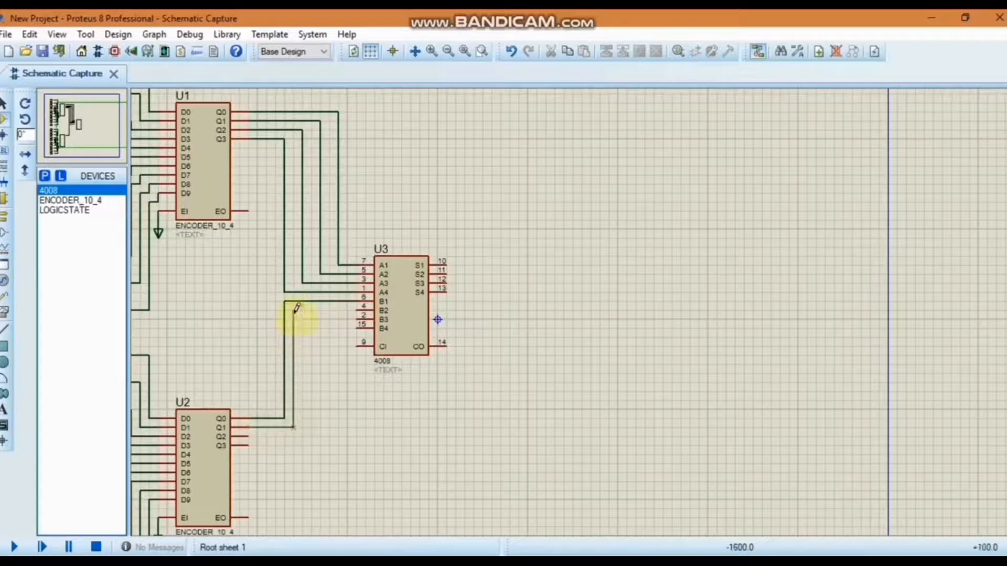
pyautogui.click(359, 311)
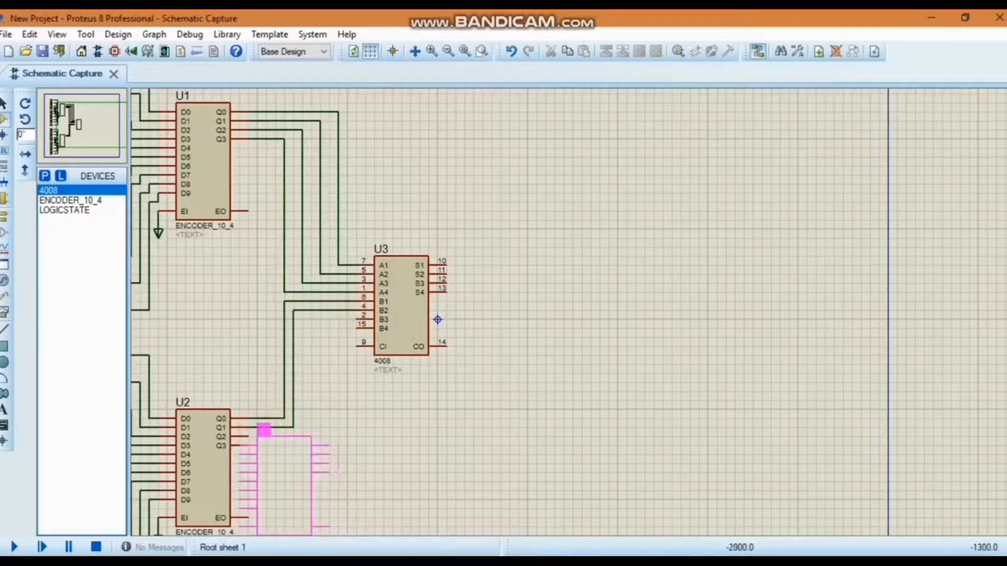
# Undo the stray 4008 placement beside U2 and wire encoder U2's Q2 and Q3 outputs to the adder's B3 and B4 inputs.
pyautogui.click(260, 436)
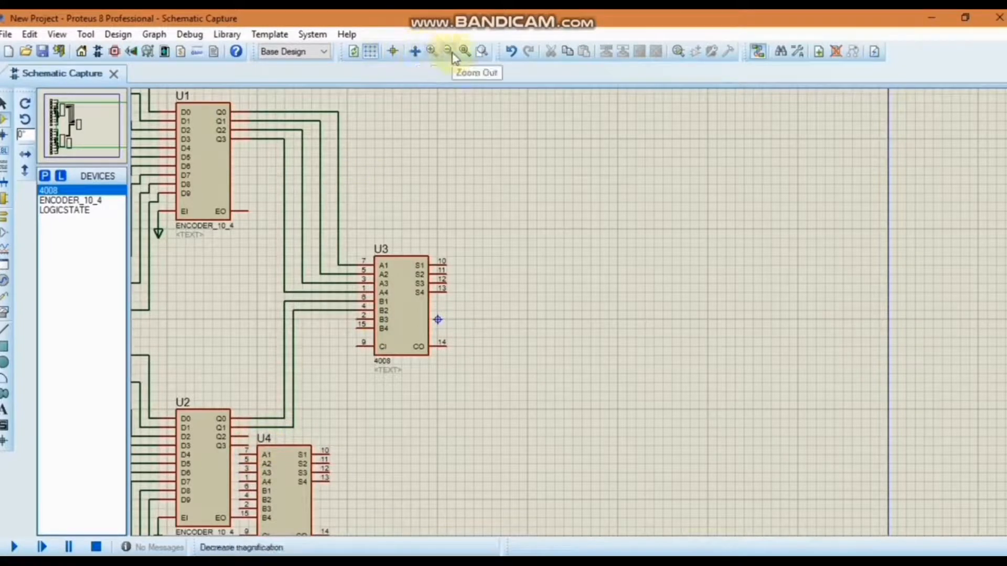
pyautogui.click(512, 51)
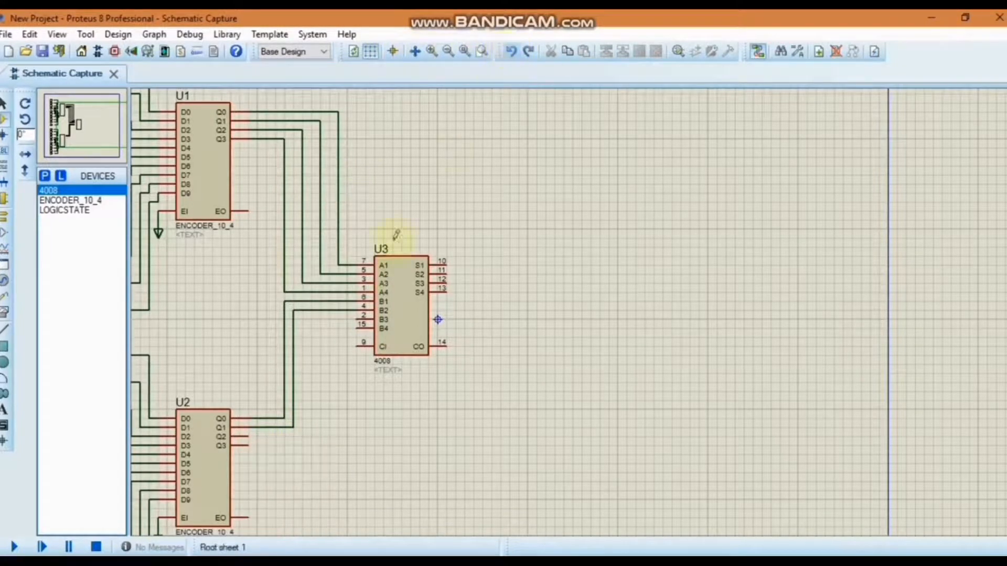
pyautogui.click(249, 436)
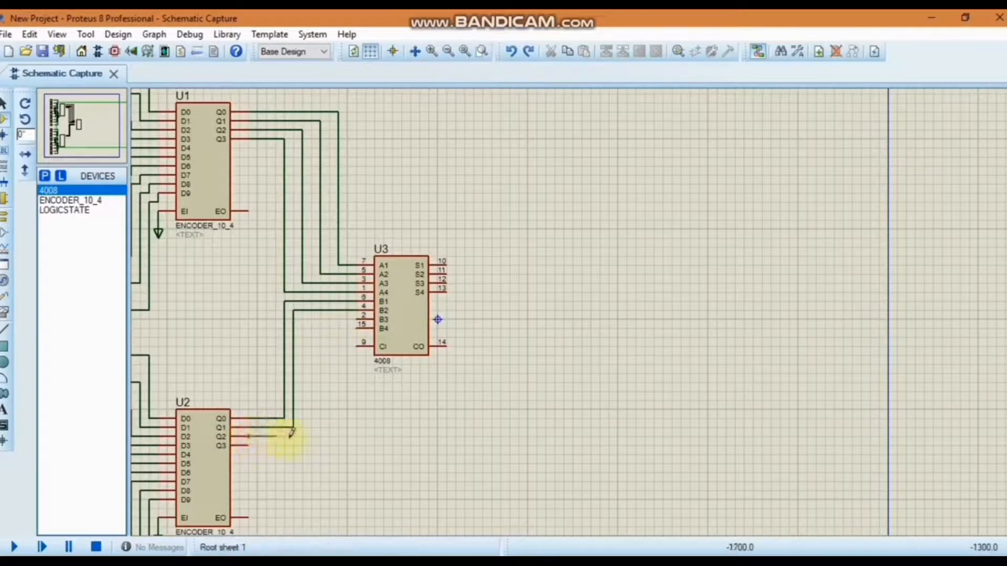
pyautogui.click(303, 436)
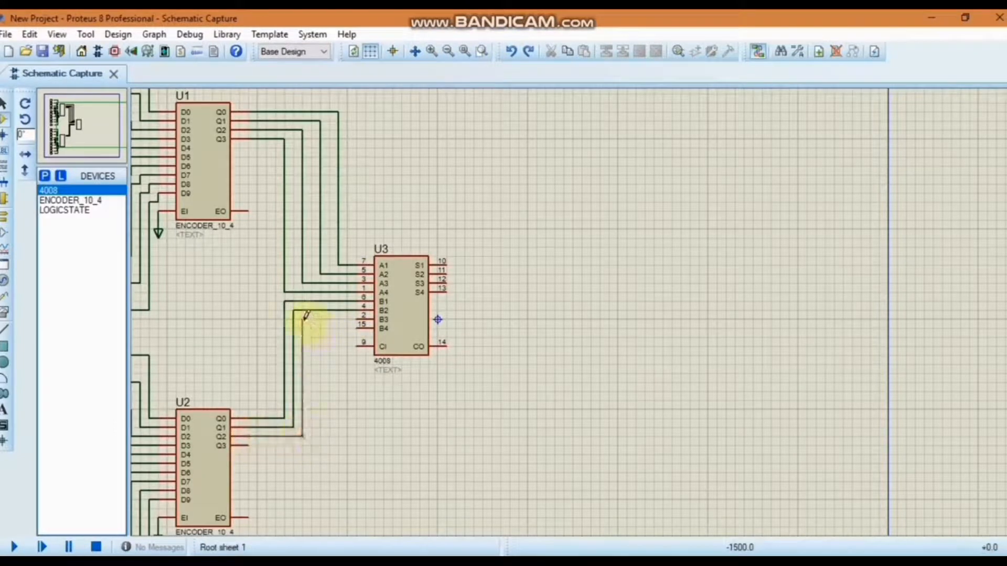
pyautogui.click(360, 319)
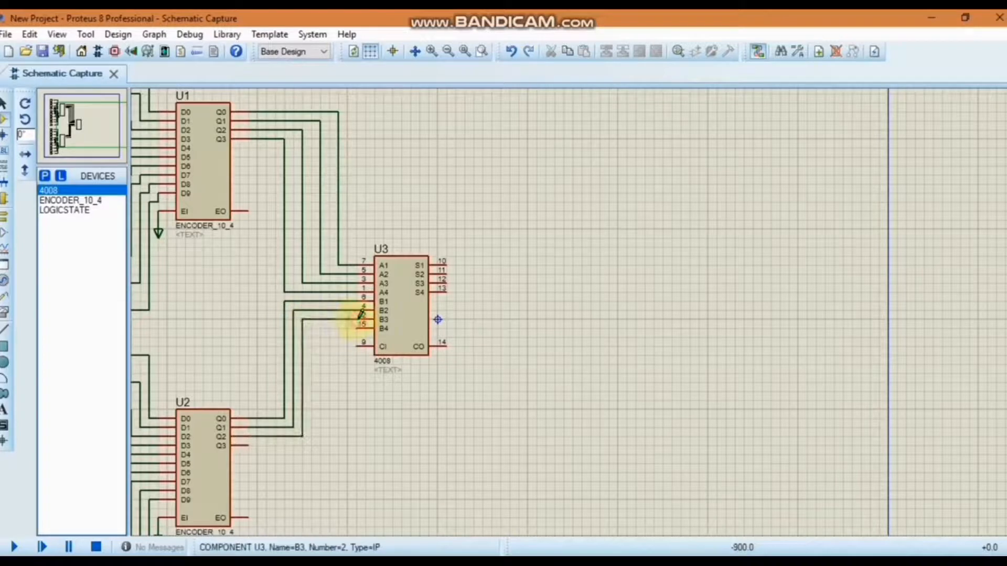
pyautogui.click(252, 443)
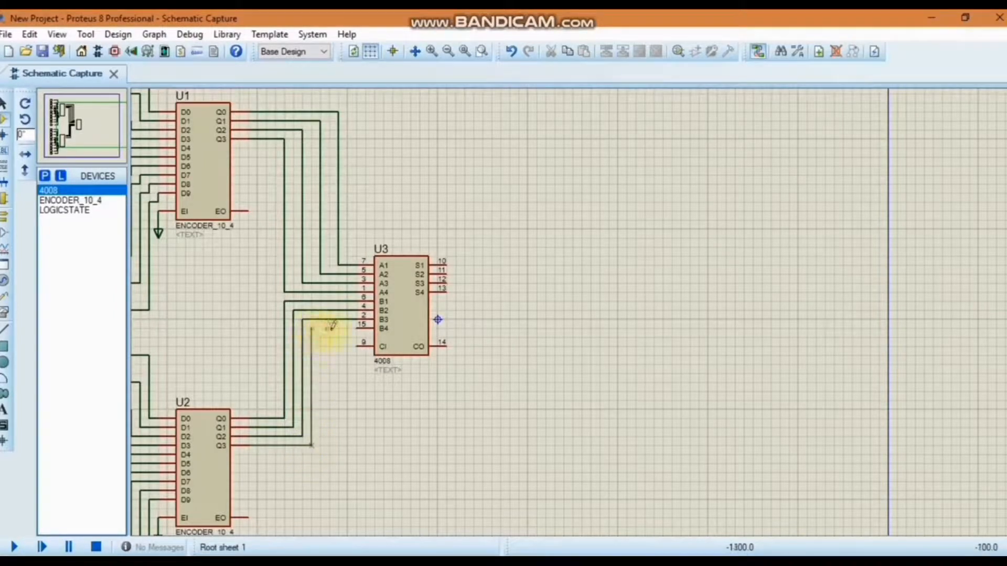
pyautogui.click(361, 328)
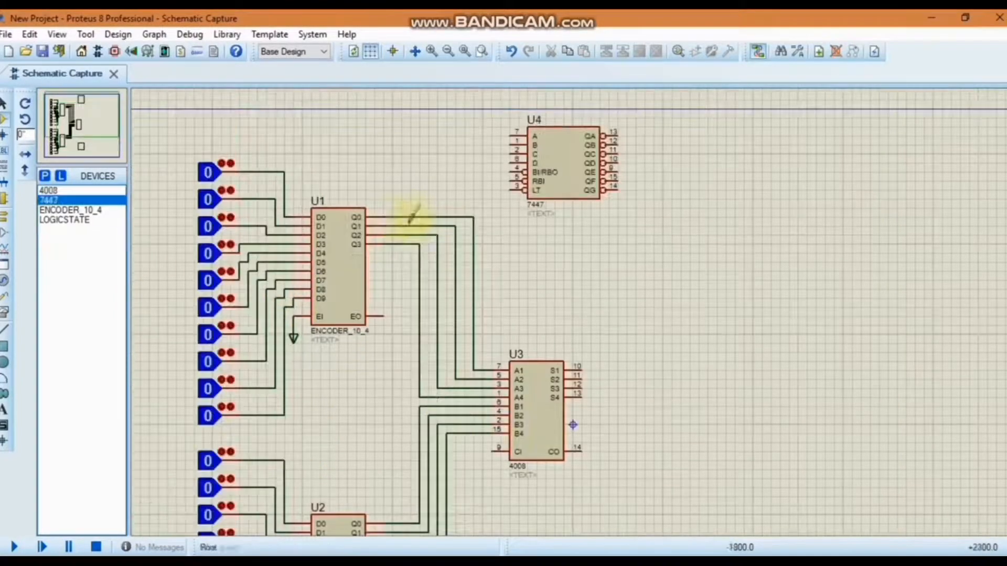
# Branch wires from encoder U1's Q0 to Q3 output lines to the A, B, C and D inputs of the upper 7447 decoder U4.
pyautogui.click(392, 216)
pyautogui.click(515, 136)
pyautogui.click(401, 226)
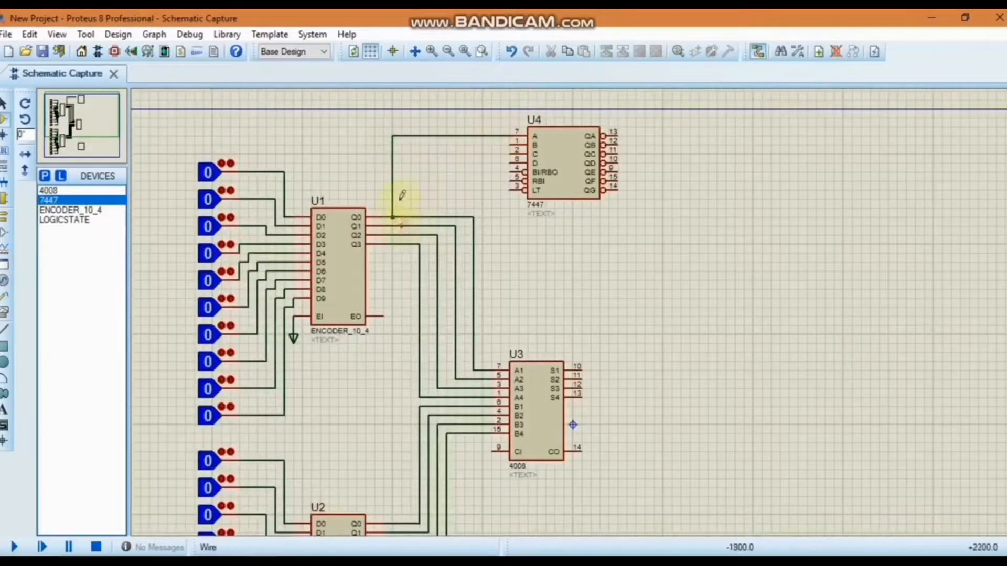
pyautogui.click(516, 145)
pyautogui.click(410, 236)
pyautogui.click(515, 154)
pyautogui.click(419, 244)
pyautogui.click(515, 162)
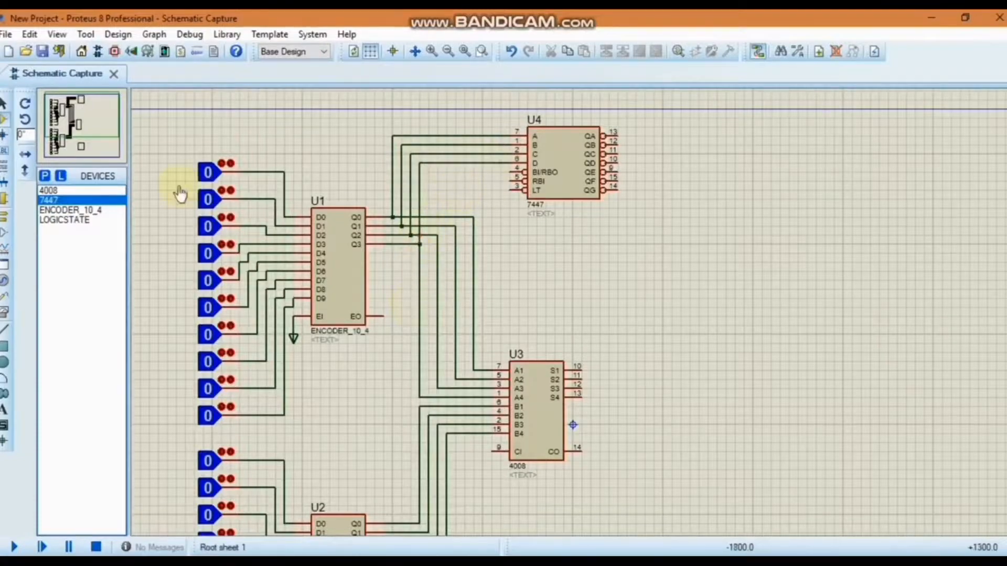
# Branch wires from encoder U2's Q0 to Q3 output lines to the A, B, C and D inputs of the lower 7447 decoder U5.
pyautogui.click(82, 131)
pyautogui.click(84, 140)
pyautogui.click(356, 276)
pyautogui.click(485, 356)
pyautogui.click(365, 285)
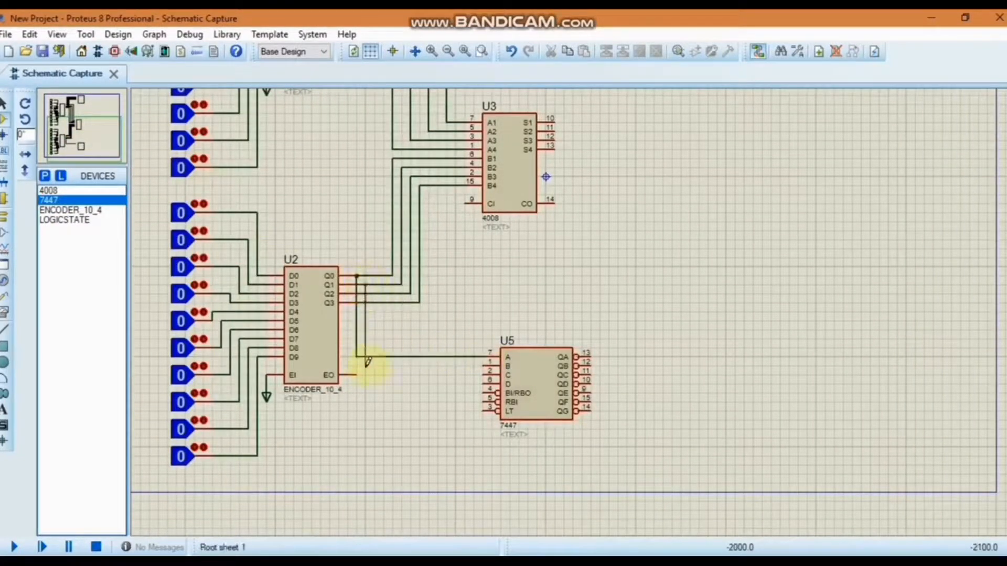
pyautogui.click(485, 366)
pyautogui.click(374, 294)
pyautogui.click(487, 374)
pyautogui.click(383, 303)
pyautogui.click(486, 383)
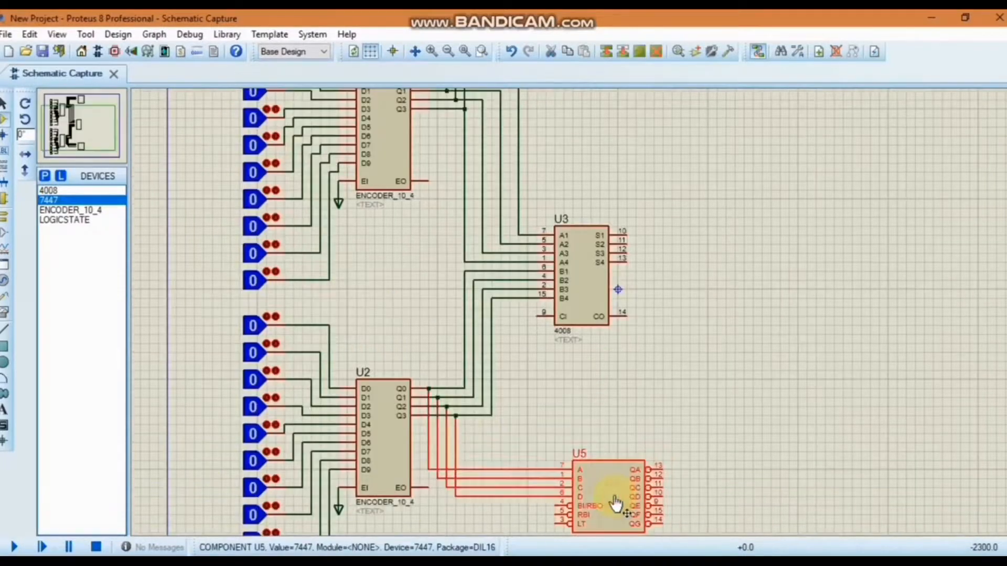
# Place a third 7447 decoder to the right of the 4008 adder, level with its sum outputs.
pyautogui.hotkey('ctrl', 'c')
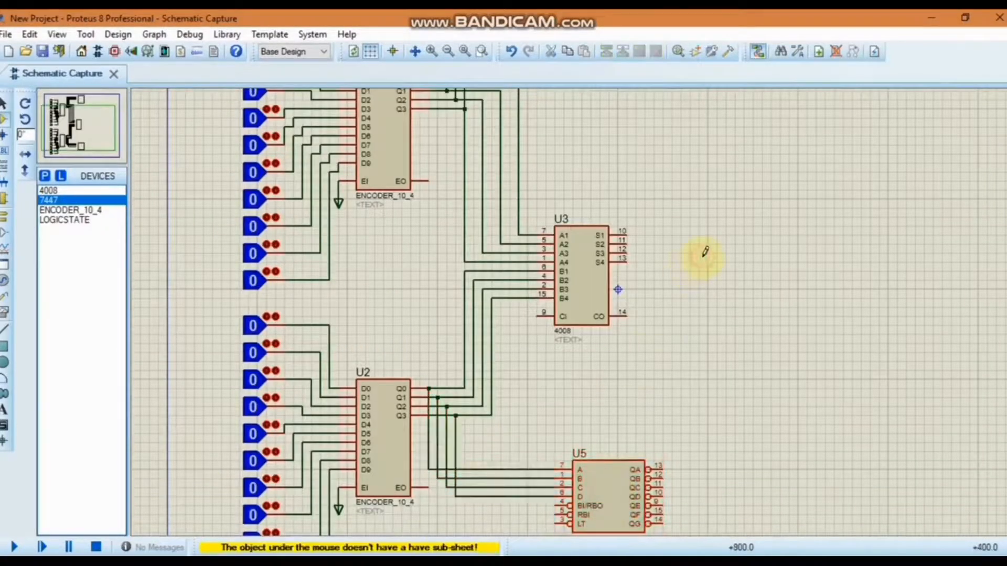
pyautogui.click(718, 252)
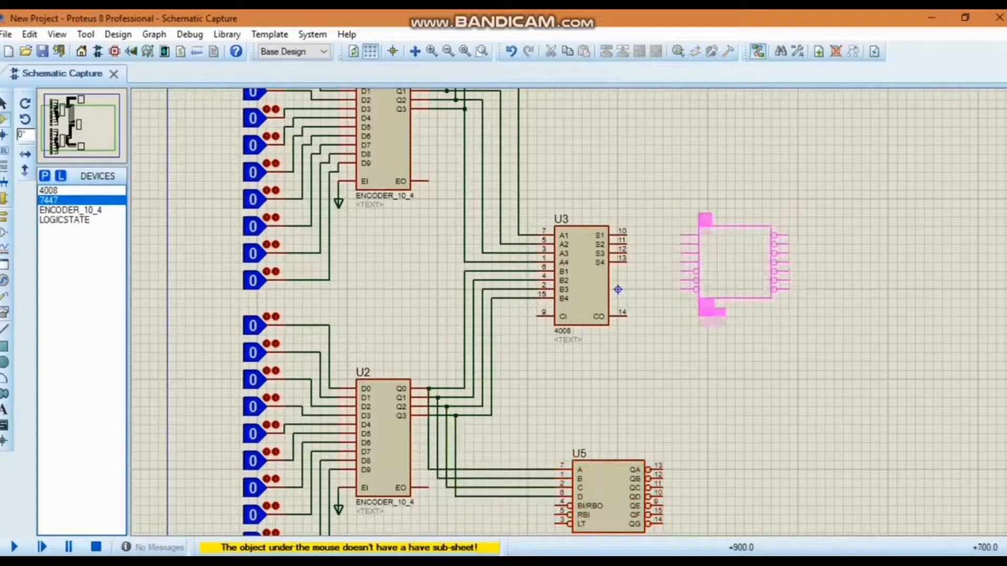
pyautogui.click(726, 263)
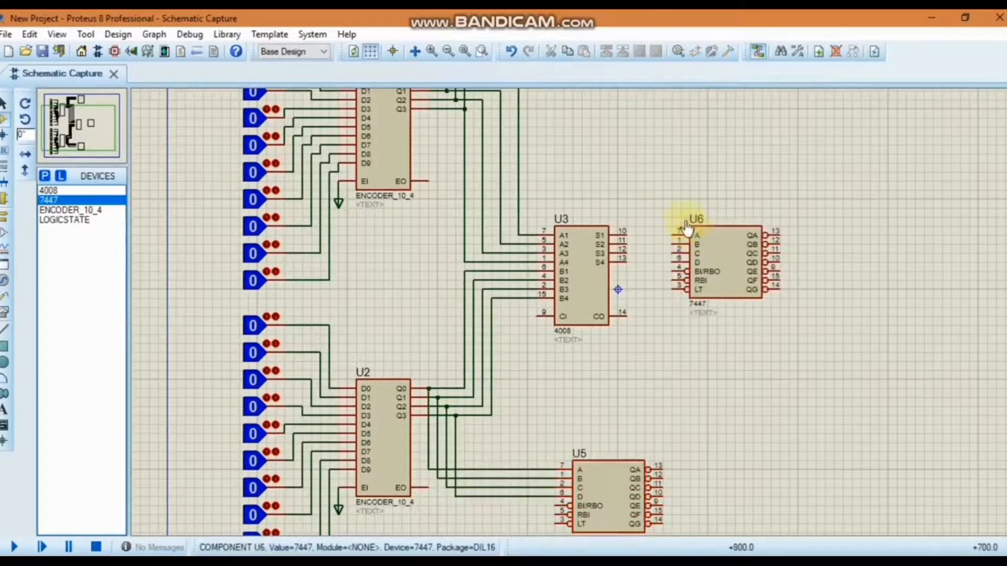
# Wire the 4008 adder's S1, S2, S3 and S4 outputs to the A, B, C and D inputs of the adjacent 7447 decoder.
pyautogui.click(626, 232)
pyautogui.click(673, 231)
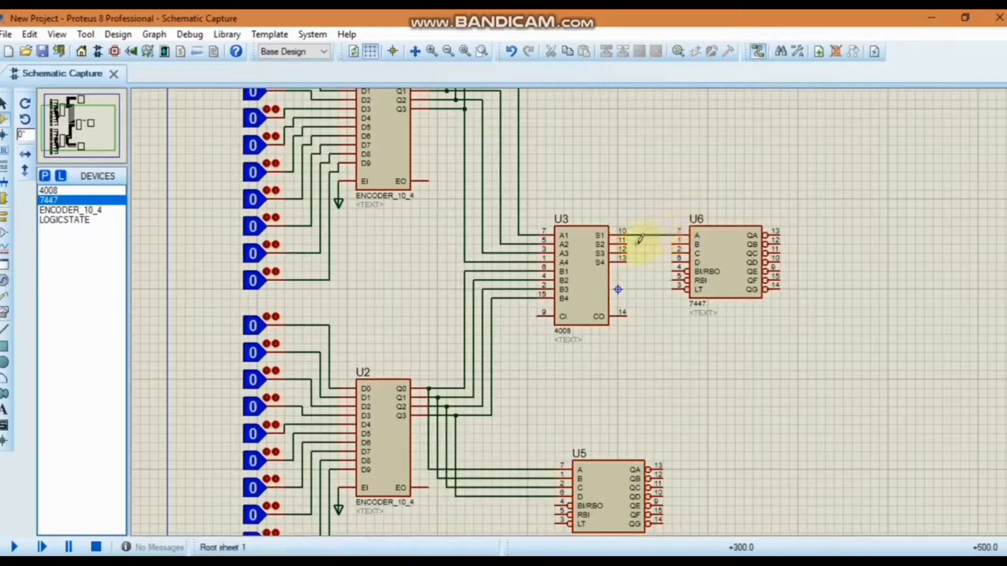
pyautogui.click(627, 241)
pyautogui.click(673, 240)
pyautogui.click(625, 249)
pyautogui.click(674, 249)
pyautogui.click(625, 258)
pyautogui.click(673, 258)
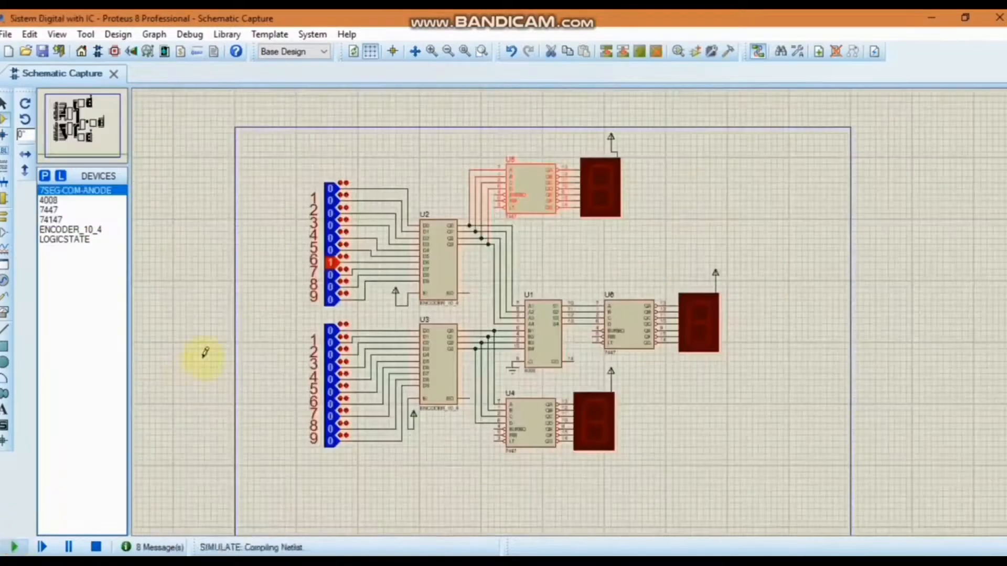
# Test 1 + 3 in the Sistem Digital with IC simulation by activating upper input 1, clearing upper input 6 and activating lower input 3.
pyautogui.click(331, 201)
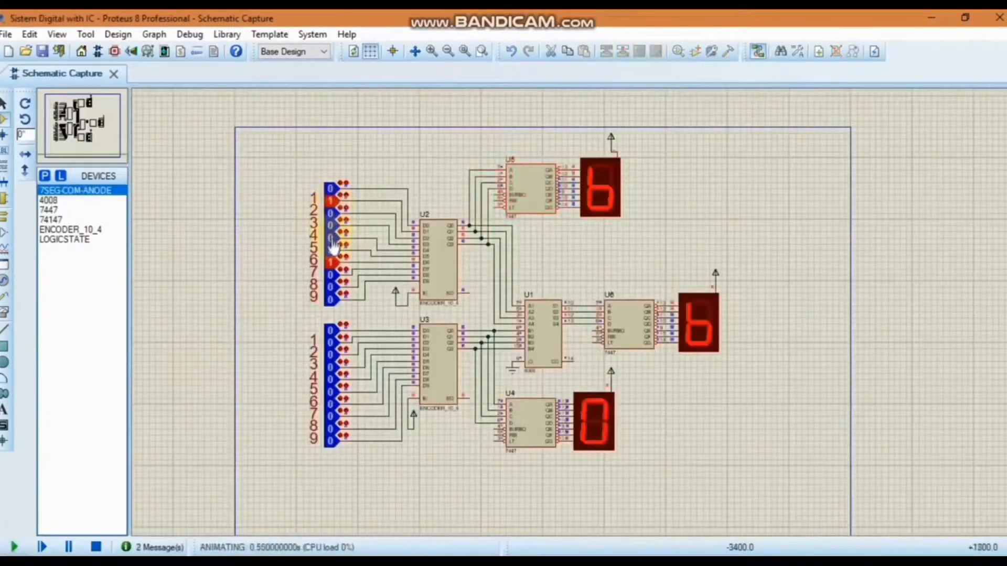
pyautogui.click(331, 262)
pyautogui.click(331, 367)
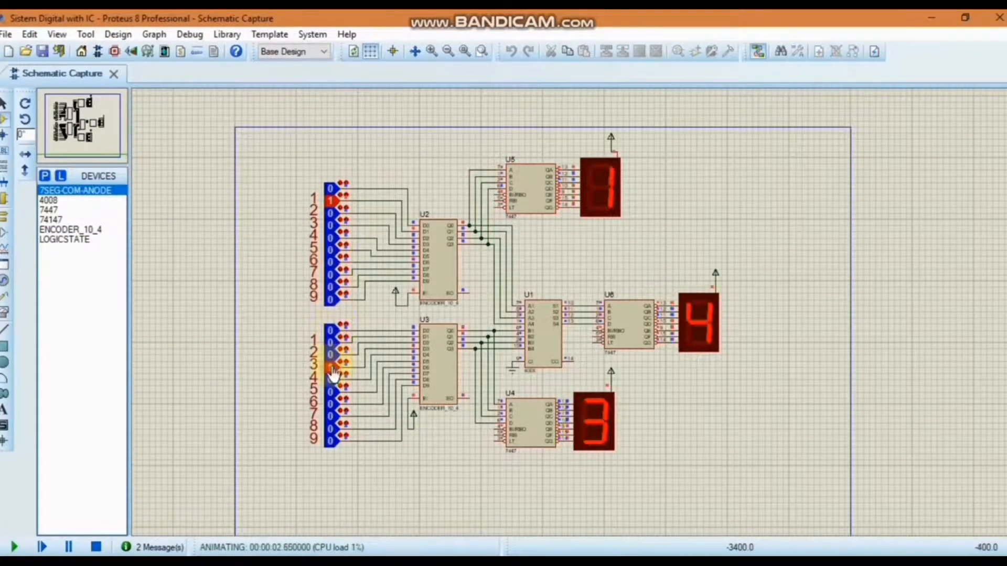
# Test 3 + 5 in the simulation by switching the upper group from input 1 to 3 and the lower group from 3 to 5.
pyautogui.click(330, 226)
pyautogui.click(330, 200)
pyautogui.click(331, 367)
pyautogui.click(330, 392)
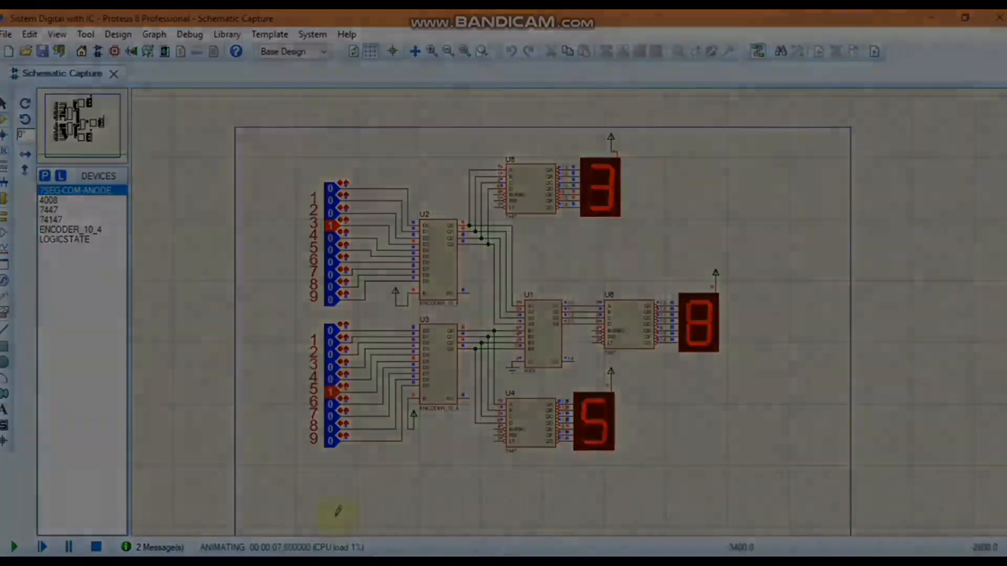